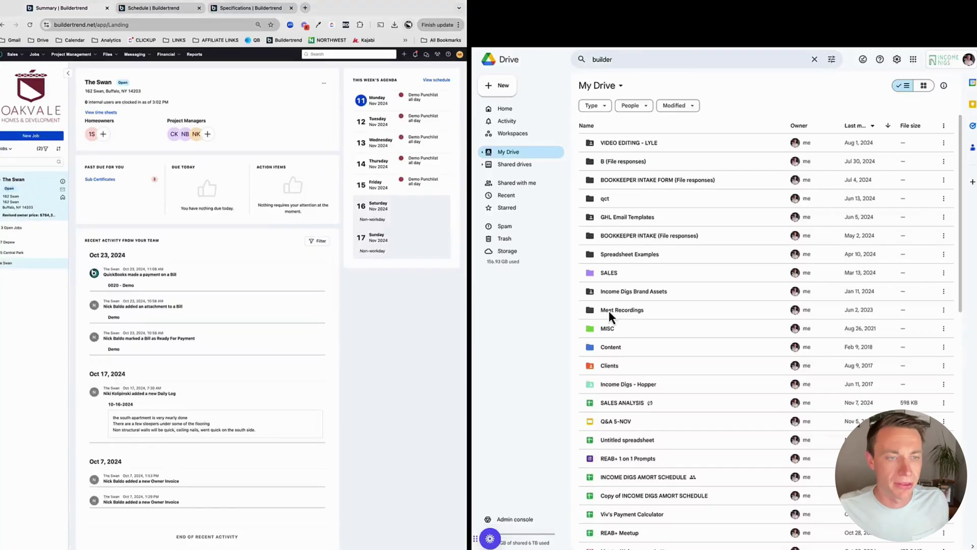
Show The Swan's job summary in the right window and widen the left builder window beside it
{"action": "left_click", "coordinate": [558, 8]}
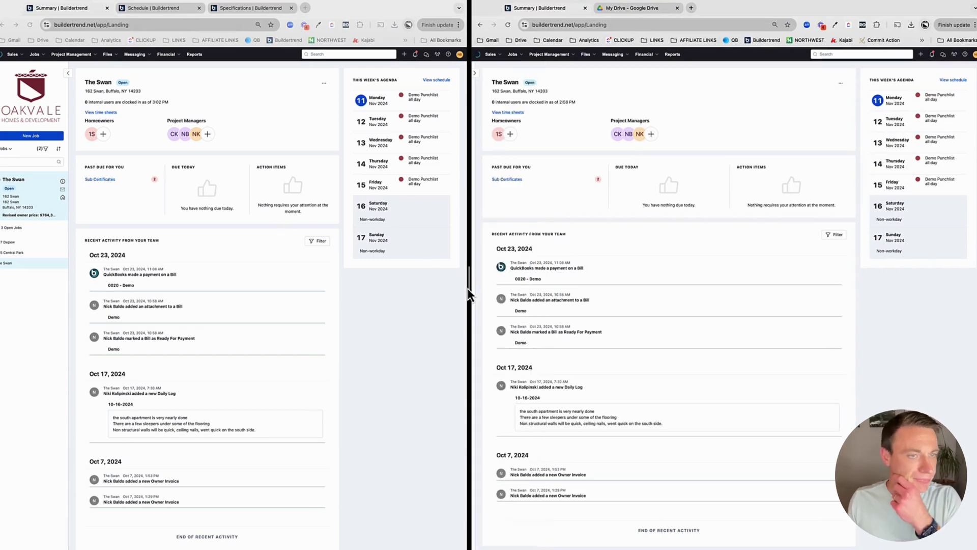
{"action": "left_click_drag", "start_coordinate": [469, 294], "coordinate": [487, 293]}
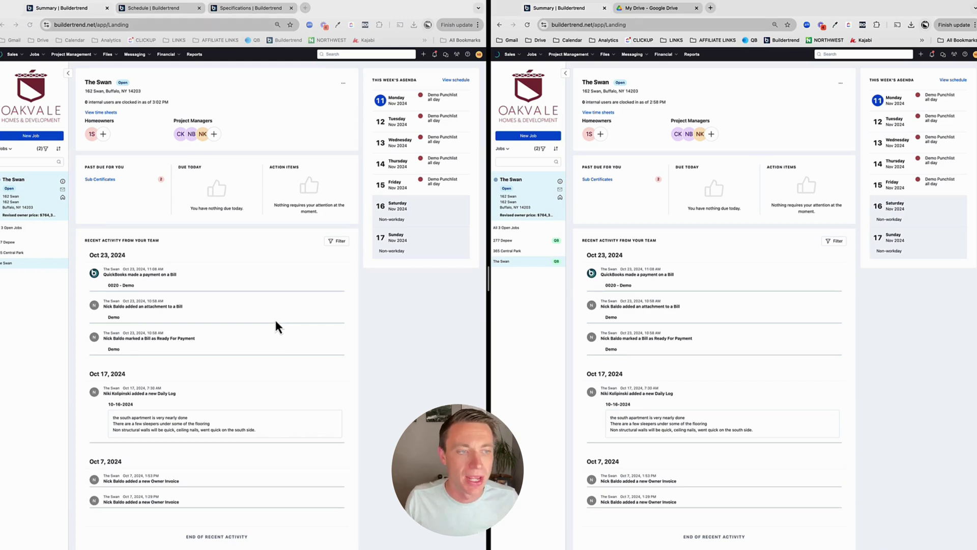
{"action": "left_click", "coordinate": [41, 312]}
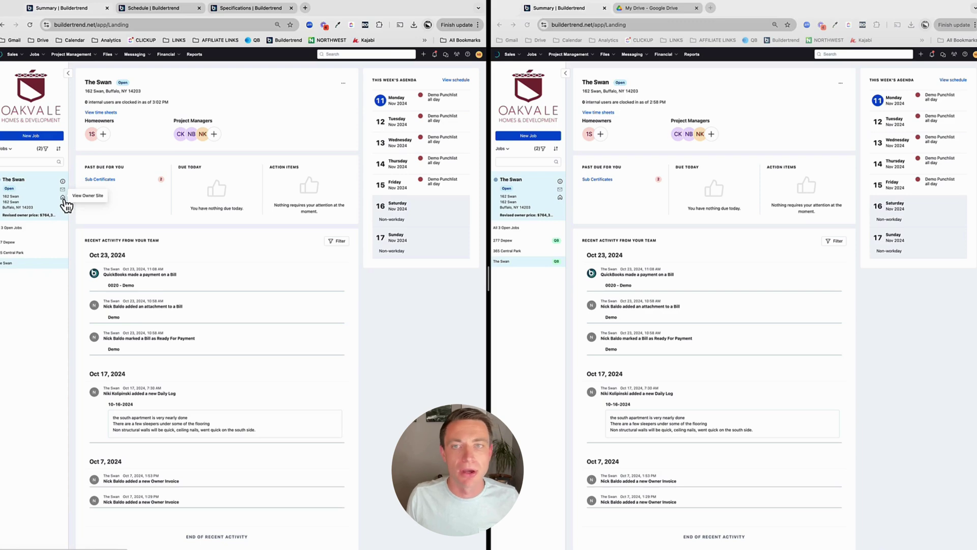
Open The Swan's owner site in the right window, closing the extra Summary and Google Drive tabs
{"action": "left_click", "coordinate": [63, 198]}
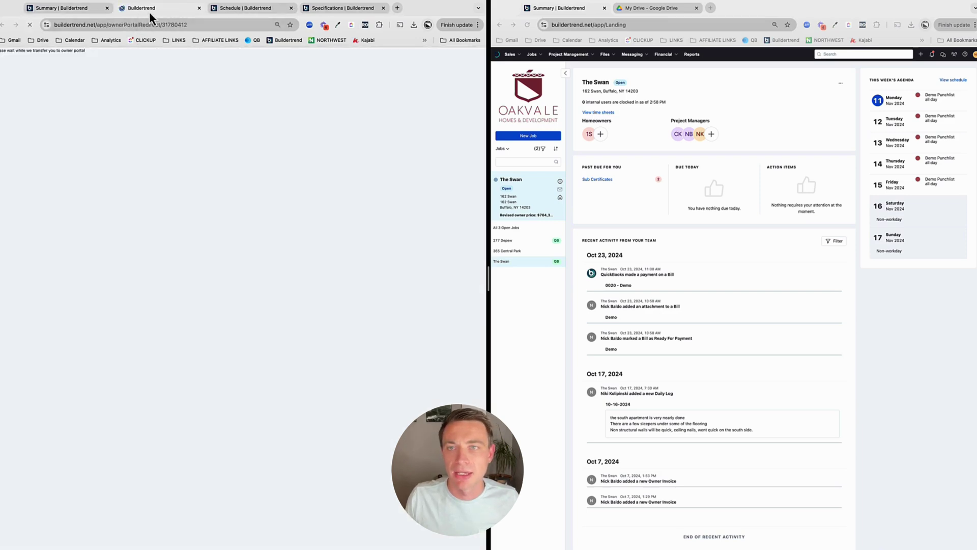
{"action": "left_click_drag", "start_coordinate": [149, 11], "coordinate": [596, 9]}
{"action": "left_click", "coordinate": [675, 8]}
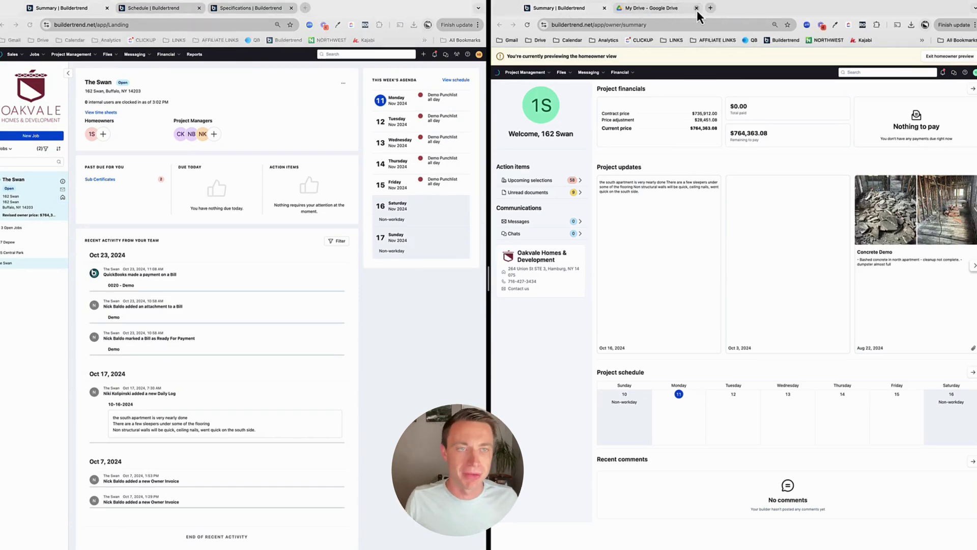
{"action": "left_click", "coordinate": [696, 8]}
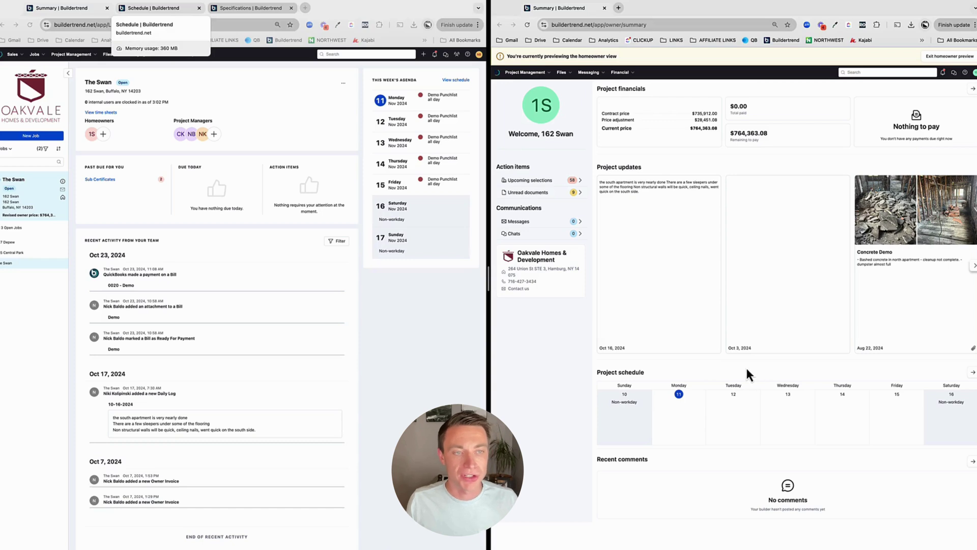
Open the Project Management menu in the homeowner preview
{"action": "left_click", "coordinate": [53, 344]}
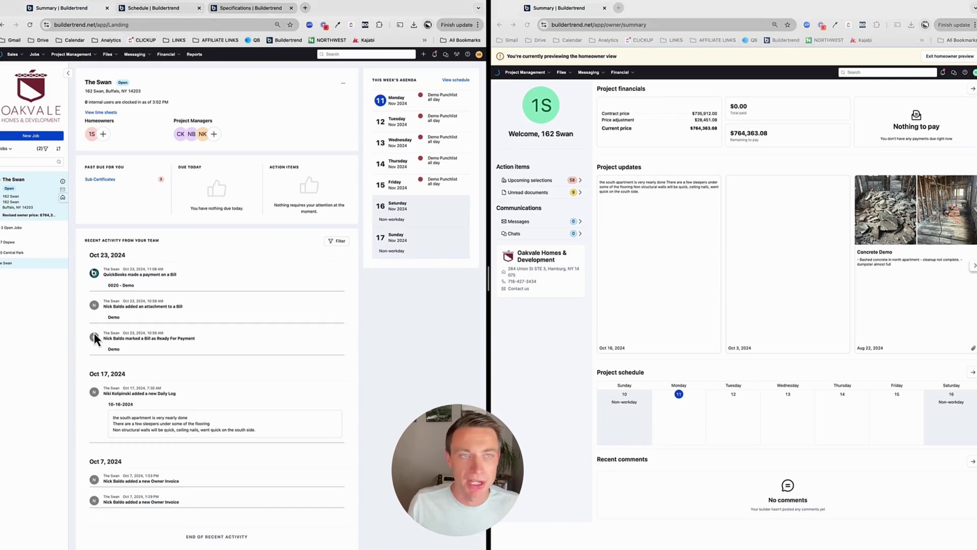
{"action": "left_click", "coordinate": [552, 380]}
{"action": "left_click", "coordinate": [525, 73]}
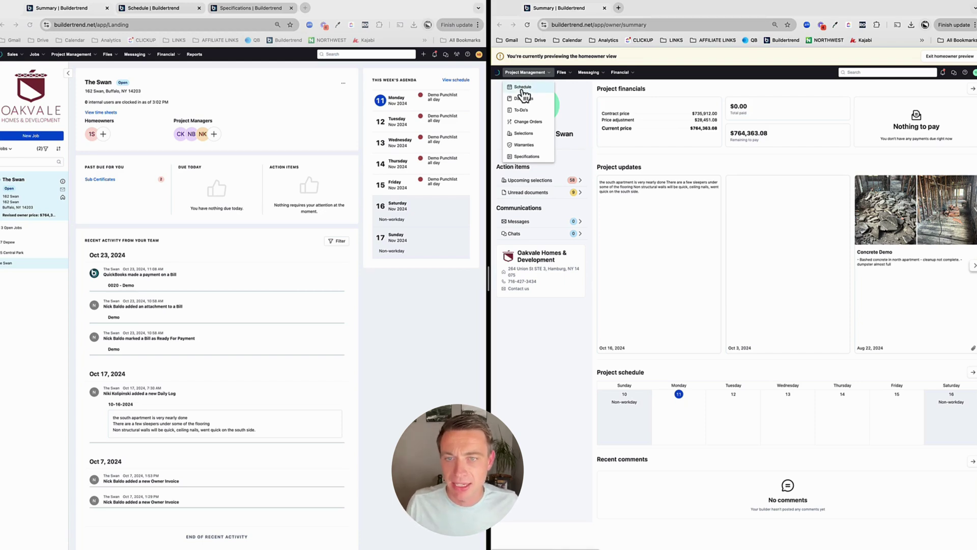
View the homeowner's empty Schedule Gantt, then open The Swan's job details in the builder window
{"action": "left_click", "coordinate": [522, 89]}
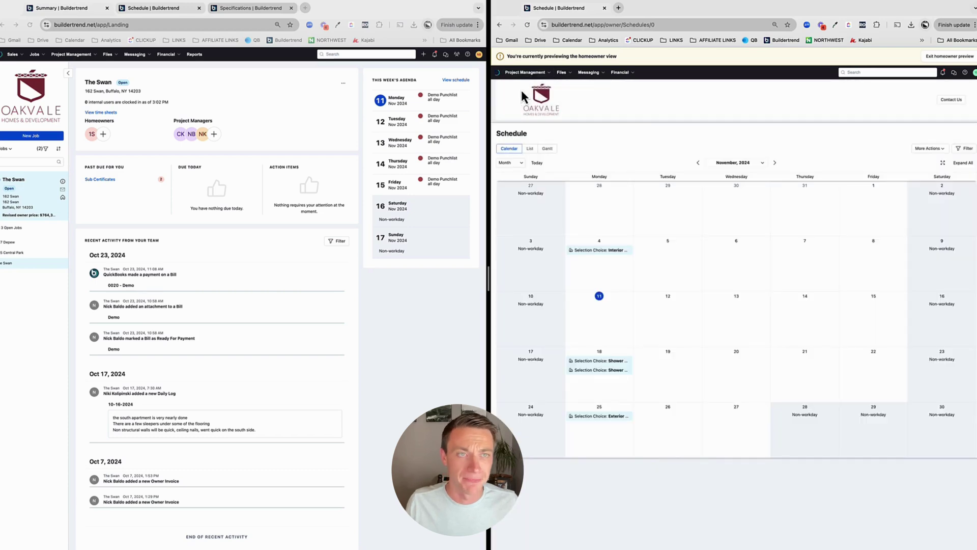
{"action": "left_click", "coordinate": [548, 148]}
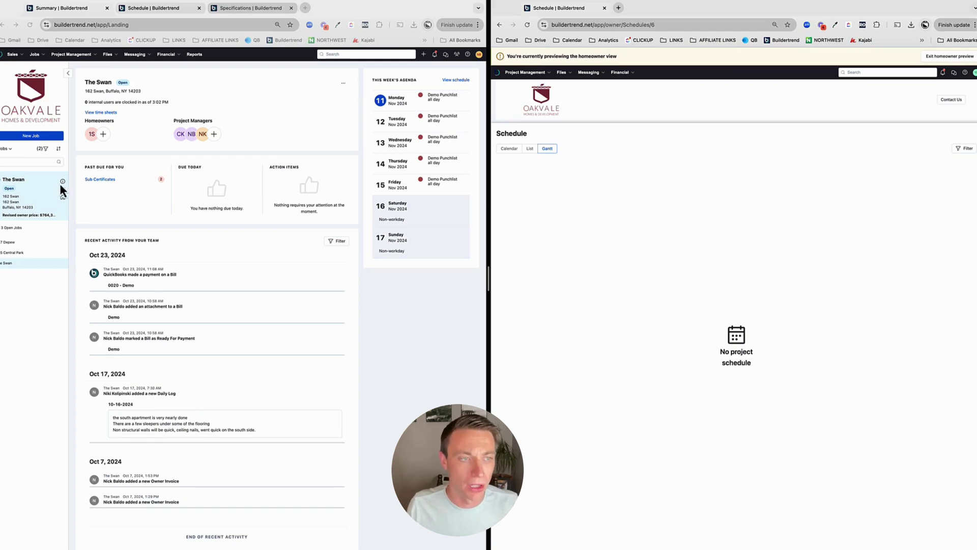
{"action": "left_click", "coordinate": [42, 300]}
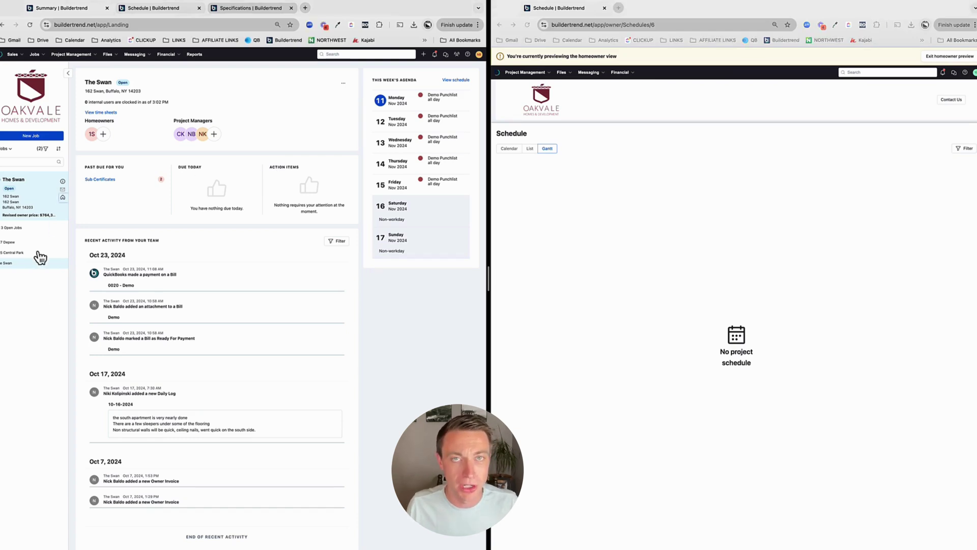
{"action": "left_click", "coordinate": [63, 183]}
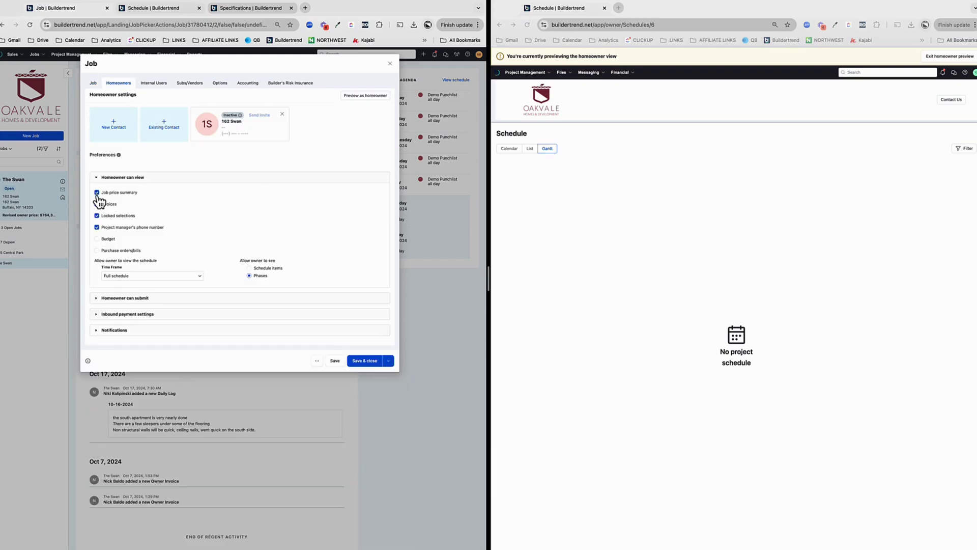
Keep the homeowner schedule Time Frame at Full schedule and save The Swan's job settings
{"action": "left_click", "coordinate": [131, 275]}
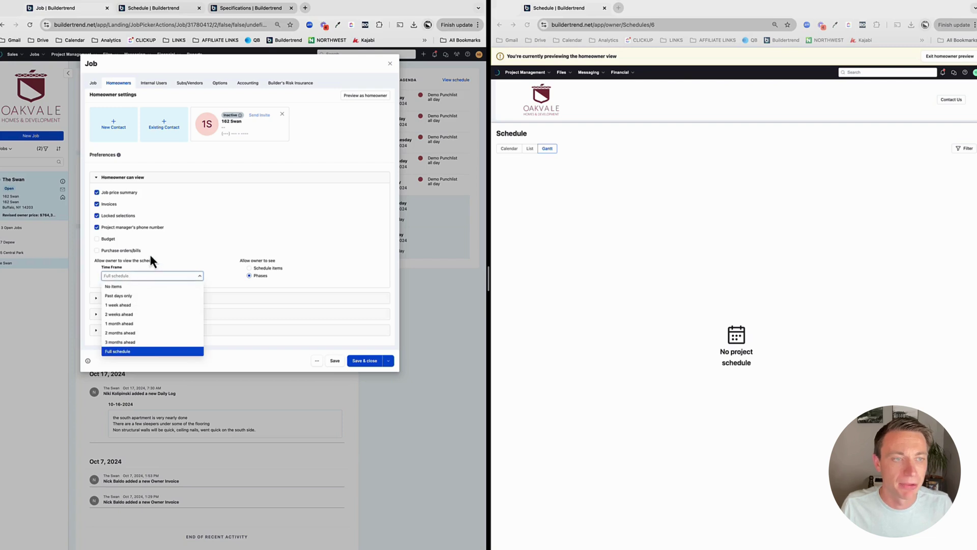
{"action": "left_click", "coordinate": [149, 252]}
{"action": "left_click", "coordinate": [131, 277]}
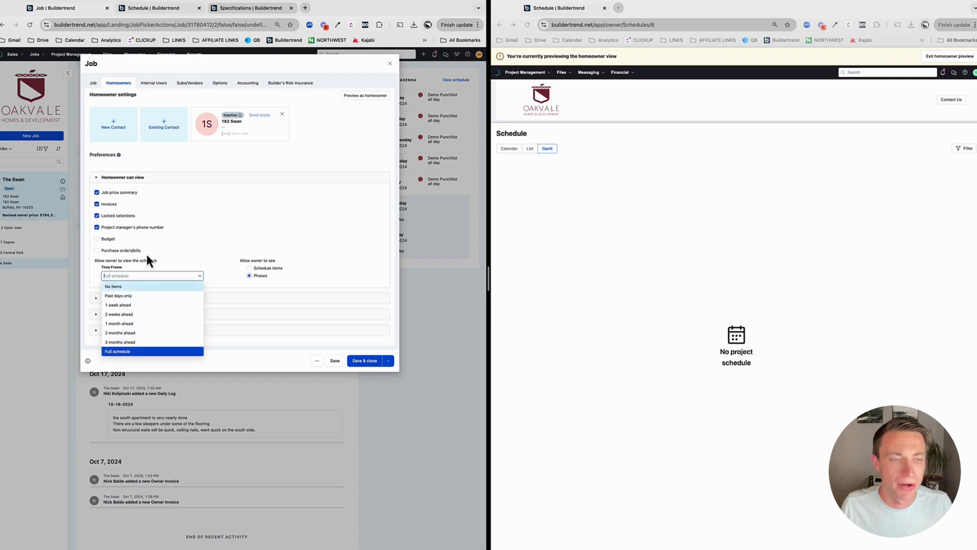
{"action": "left_click", "coordinate": [283, 281]}
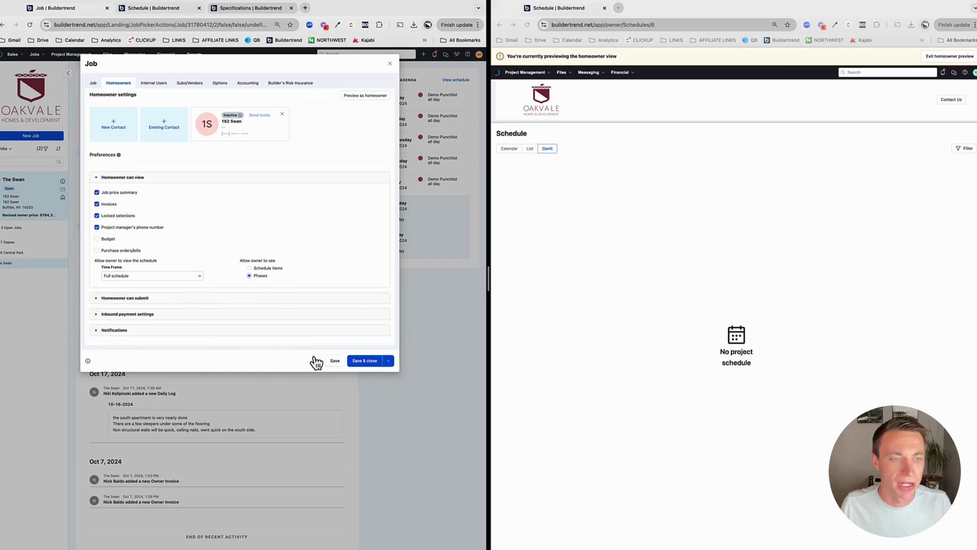
{"action": "left_click", "coordinate": [141, 275]}
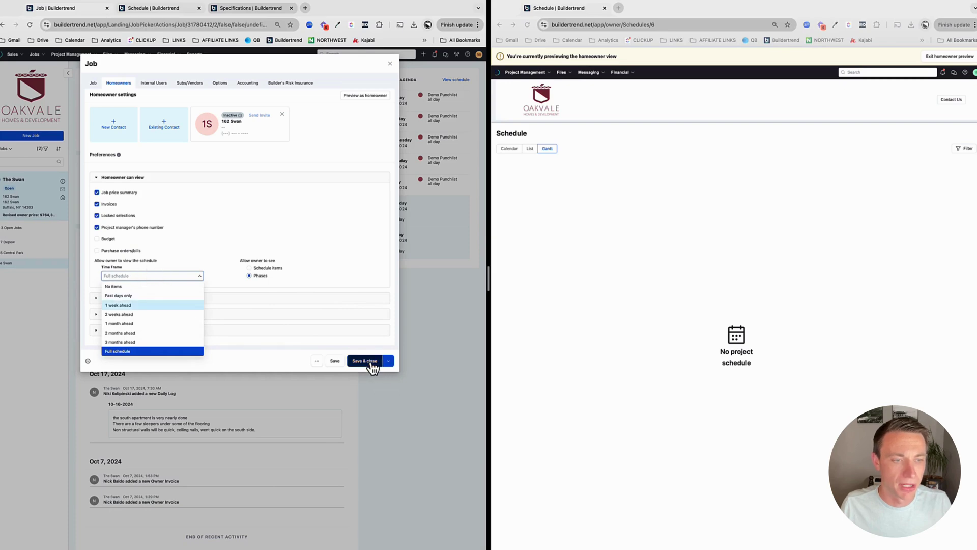
{"action": "left_click", "coordinate": [369, 362]}
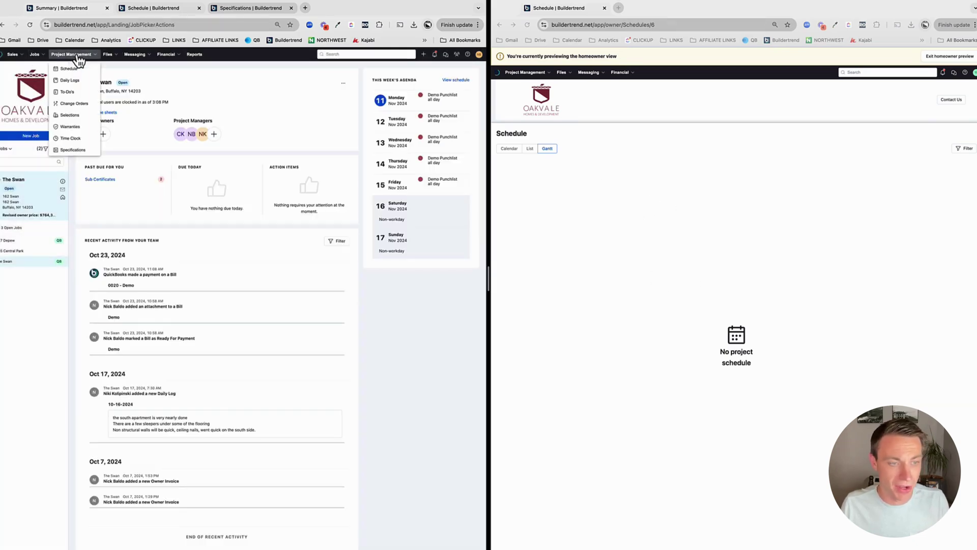
Open The Swan's builder schedule as a Gantt, jumping to November 2024's 2nd Floor Masonry task
{"action": "left_click", "coordinate": [69, 70]}
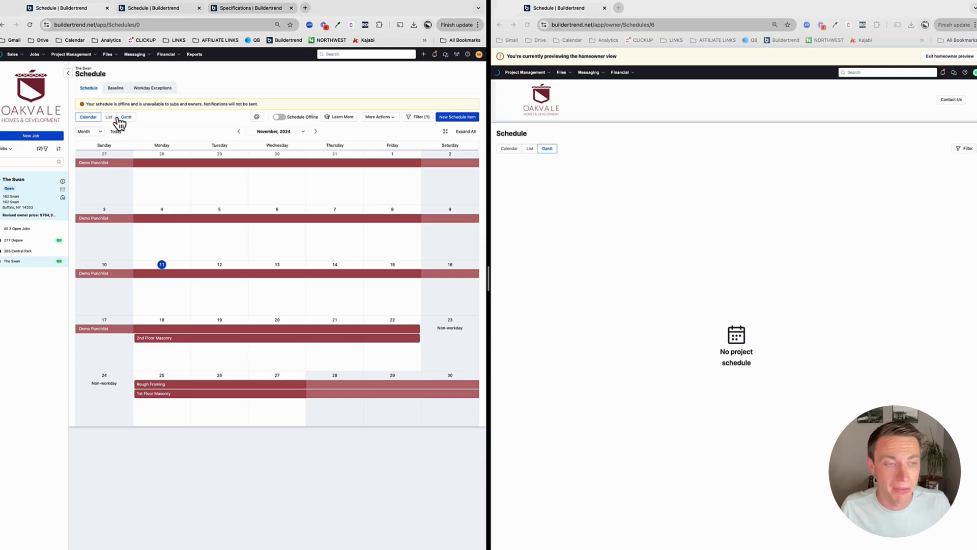
{"action": "left_click", "coordinate": [67, 73]}
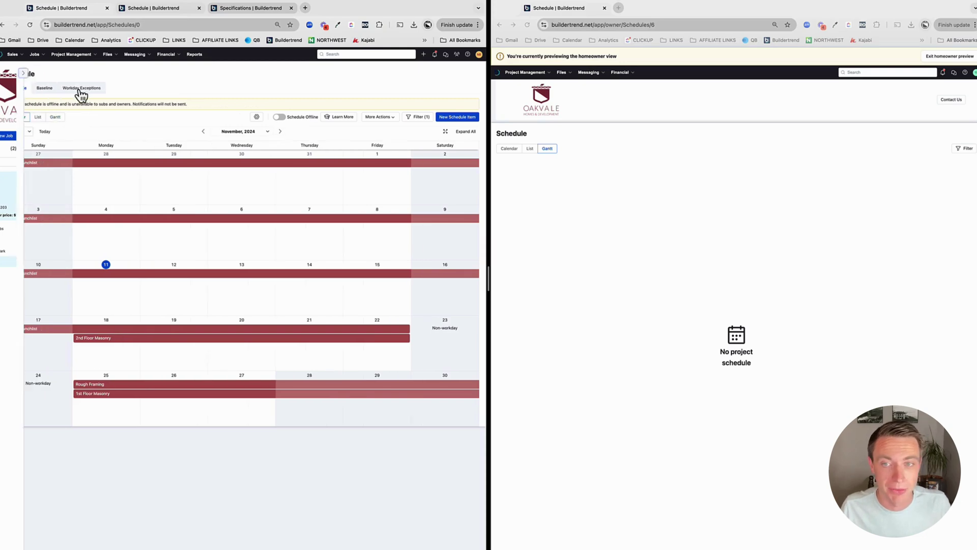
{"action": "left_click", "coordinate": [38, 117]}
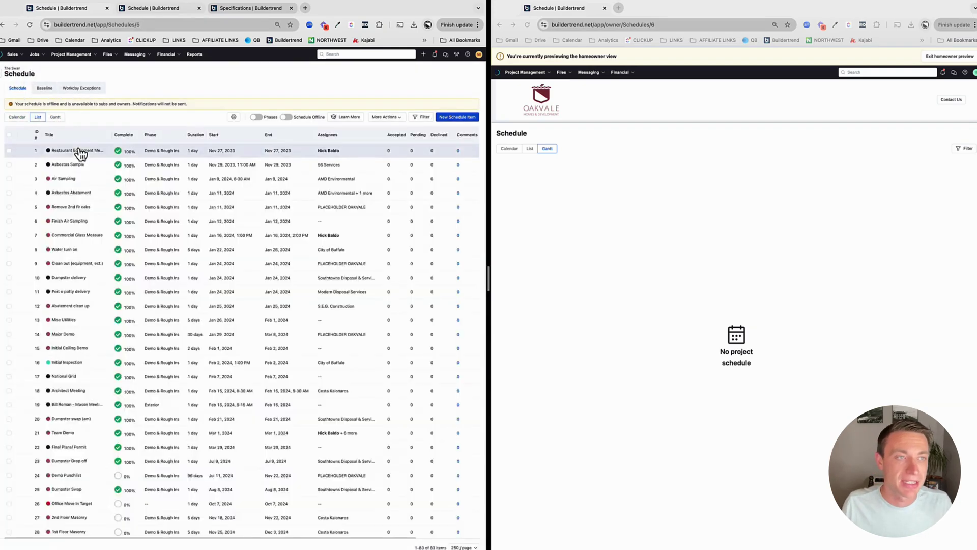
{"action": "left_click", "coordinate": [56, 118]}
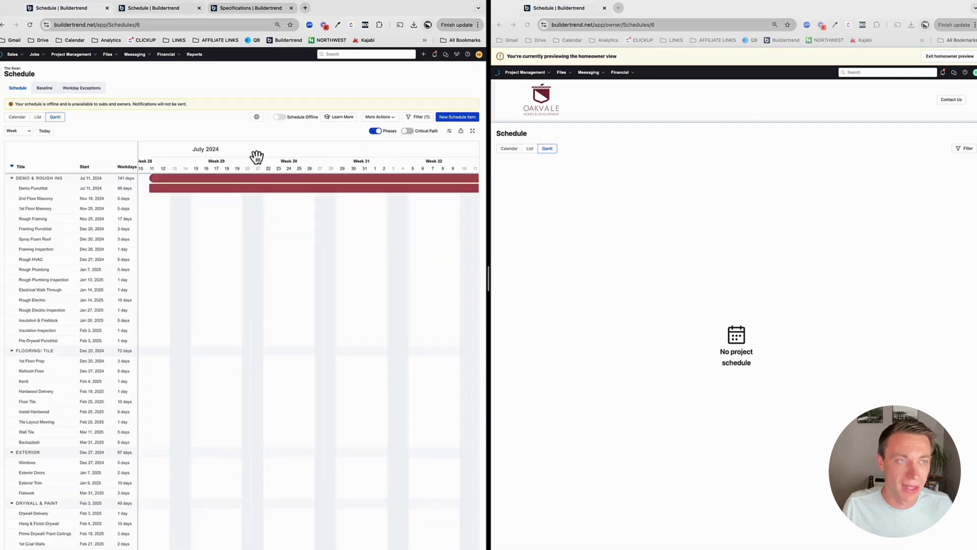
{"action": "left_click", "coordinate": [35, 179]}
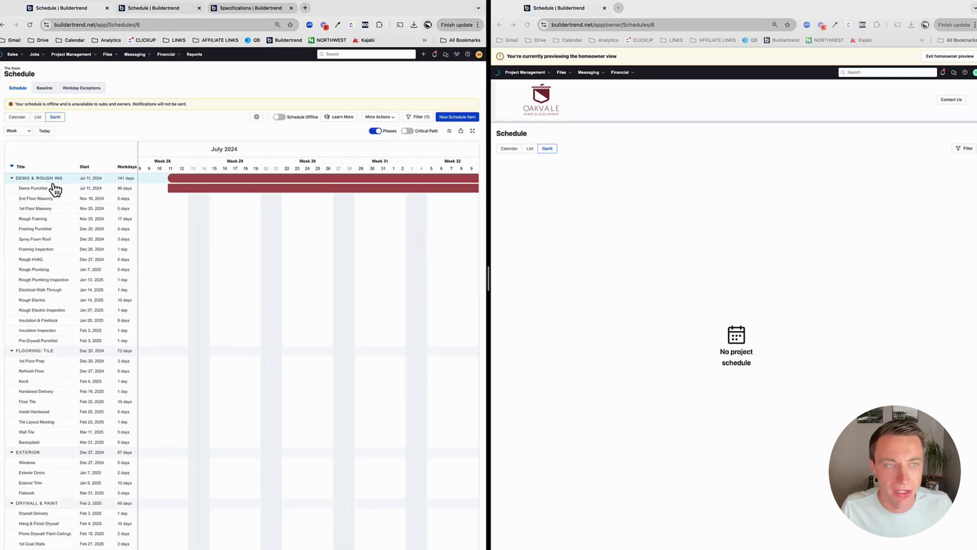
{"action": "left_click", "coordinate": [34, 199]}
{"action": "left_click_drag", "start_coordinate": [327, 235], "coordinate": [310, 216]}
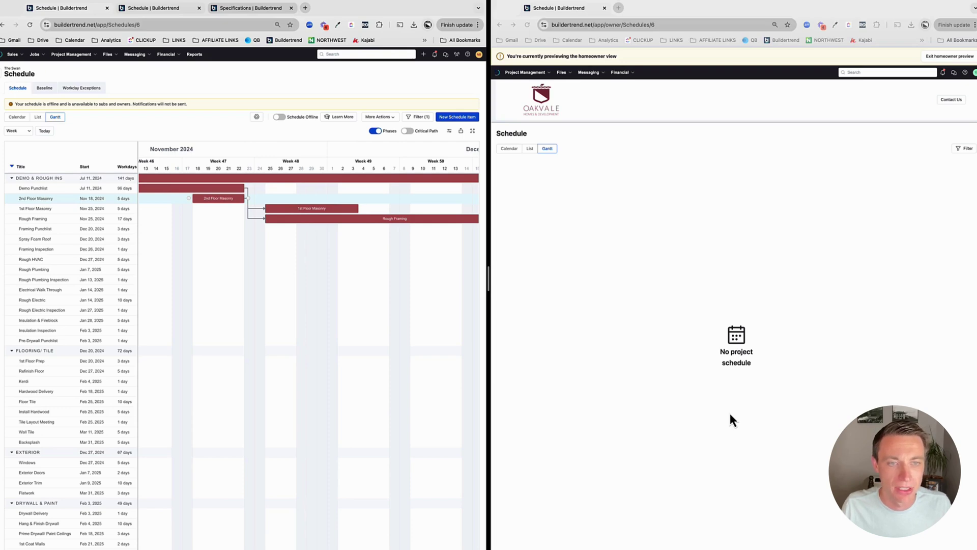
{"action": "mouse_move", "coordinate": [241, 202]}
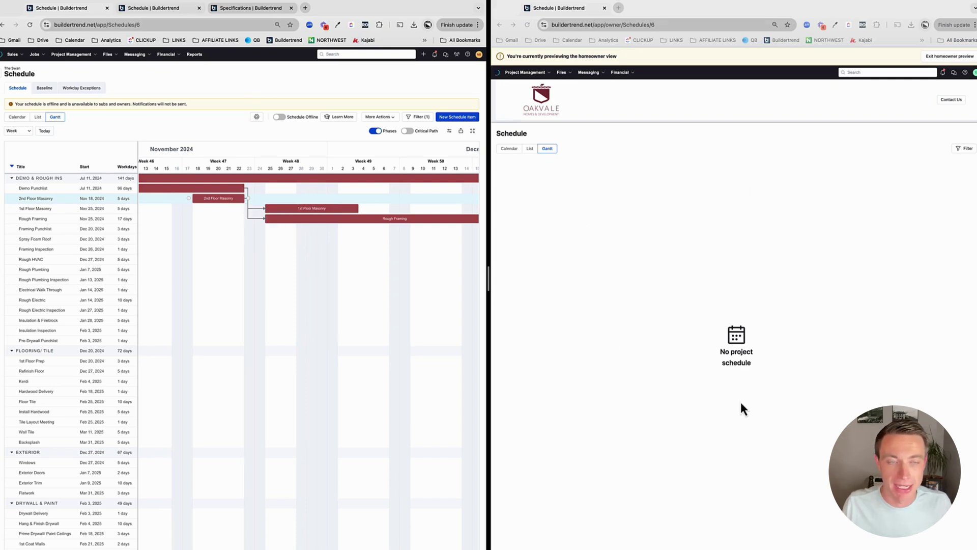
Put The Swan's schedule online without a baseline and reload the homeowner preview
{"action": "left_click", "coordinate": [281, 118]}
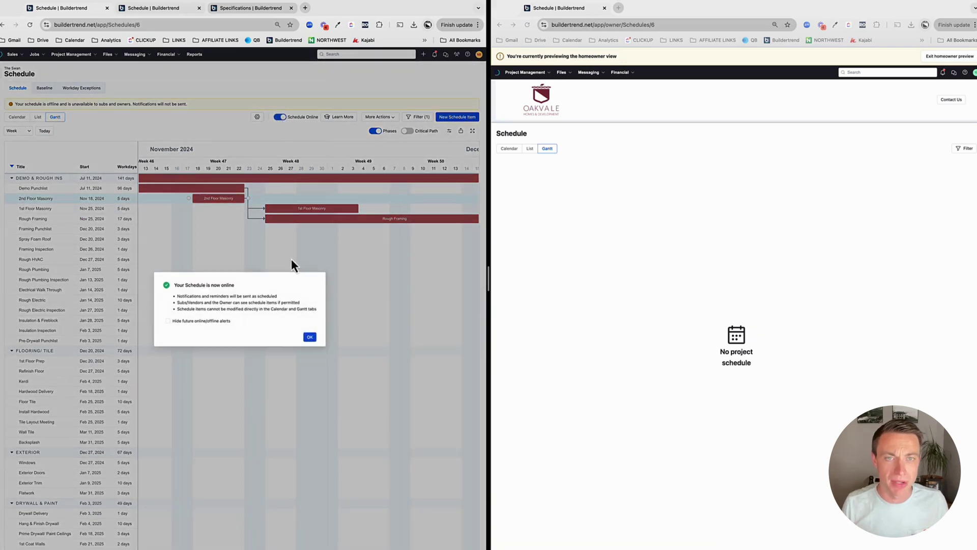
{"action": "left_click", "coordinate": [310, 337]}
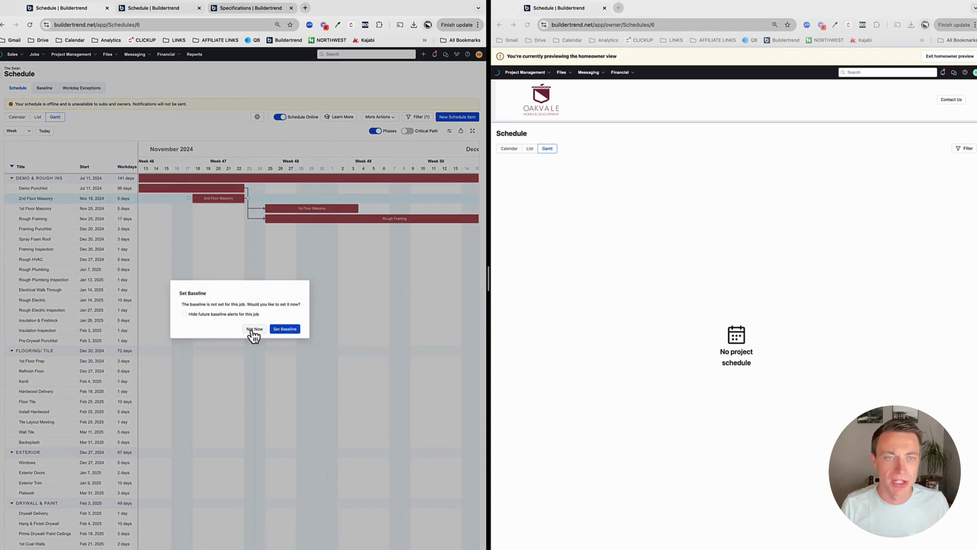
{"action": "left_click", "coordinate": [253, 329]}
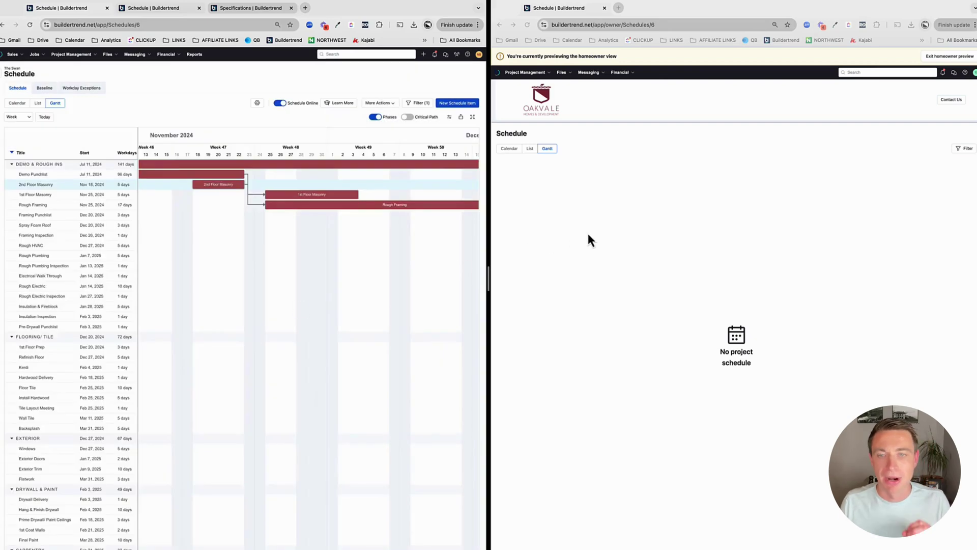
{"action": "left_click", "coordinate": [527, 24]}
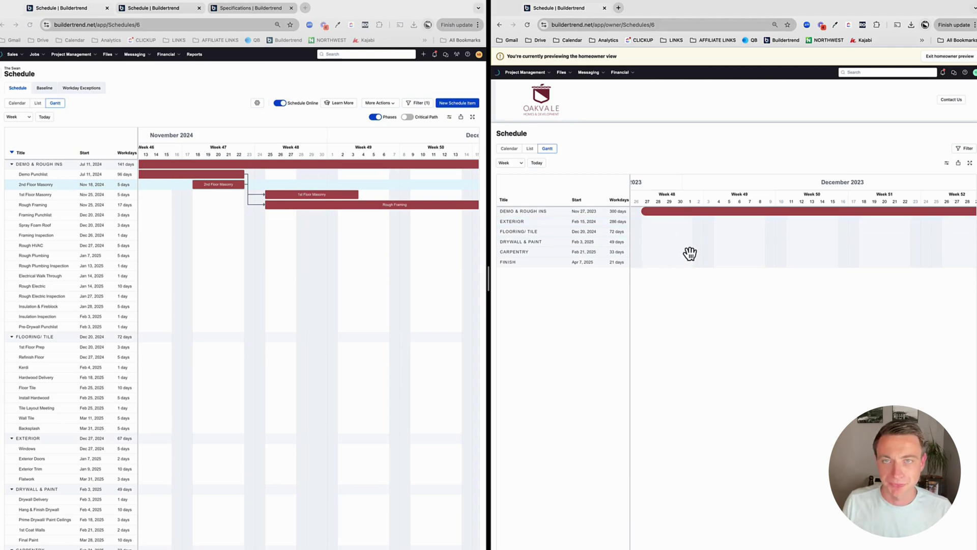
Step the homeowner Gantt through the Demo, Exterior, Flooring, Drywall and Carpentry phases
{"action": "left_click", "coordinate": [560, 232]}
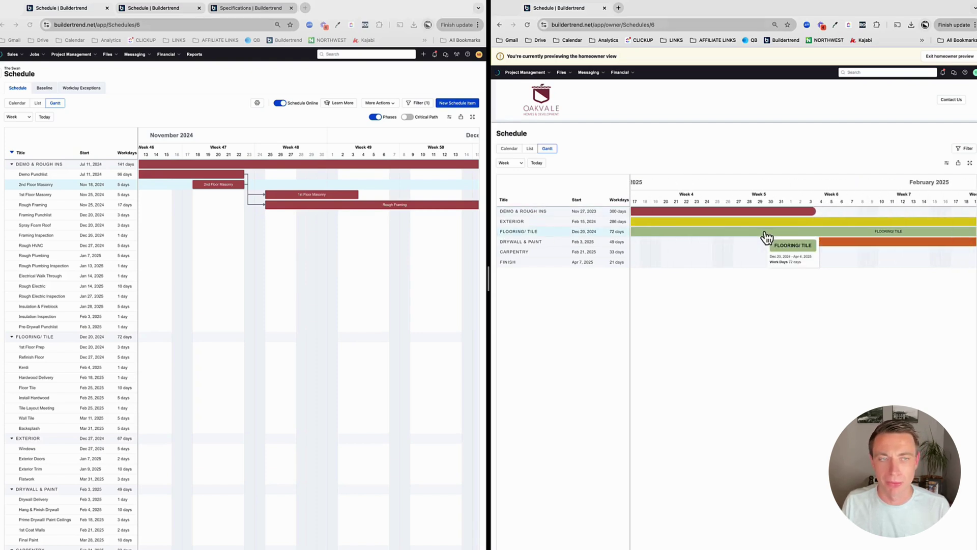
{"action": "scroll", "coordinate": [767, 237], "scroll_direction": "right", "scroll_amount": 5}
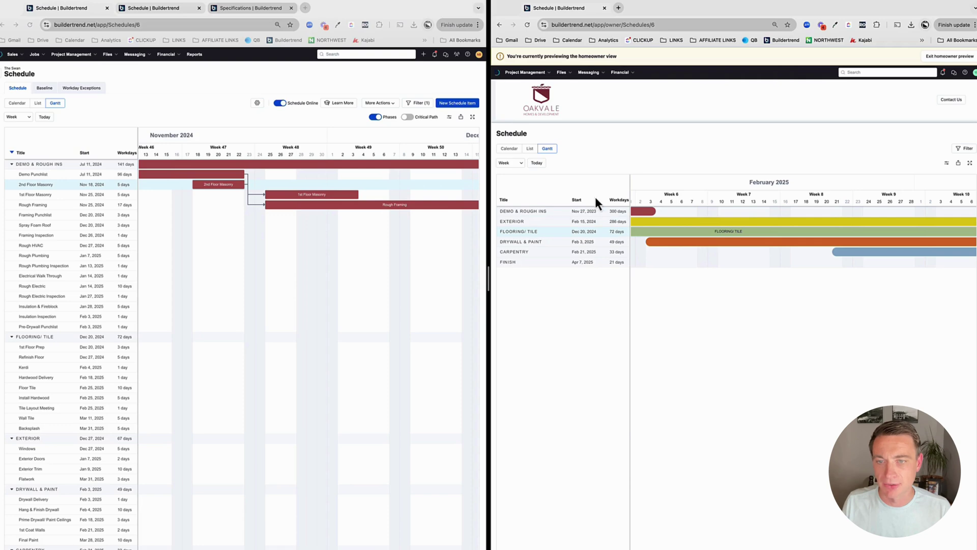
{"action": "left_click", "coordinate": [615, 213]}
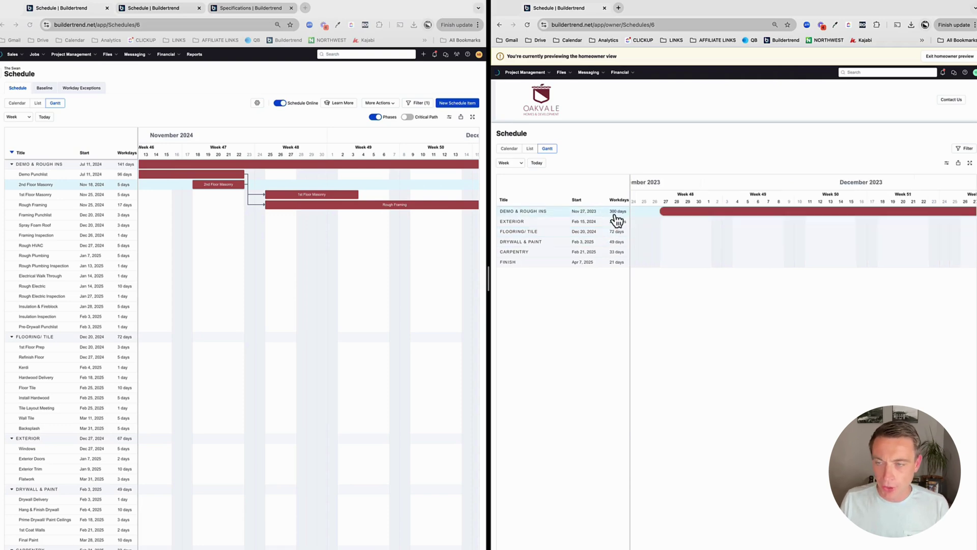
{"action": "left_click", "coordinate": [614, 222]}
{"action": "left_click", "coordinate": [615, 232]}
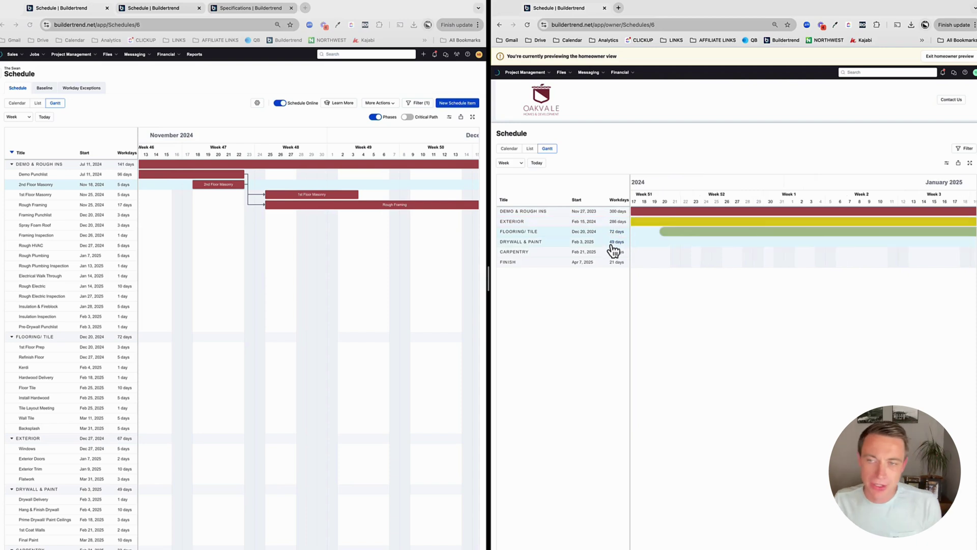
{"action": "left_click", "coordinate": [612, 244]}
{"action": "left_click", "coordinate": [613, 254]}
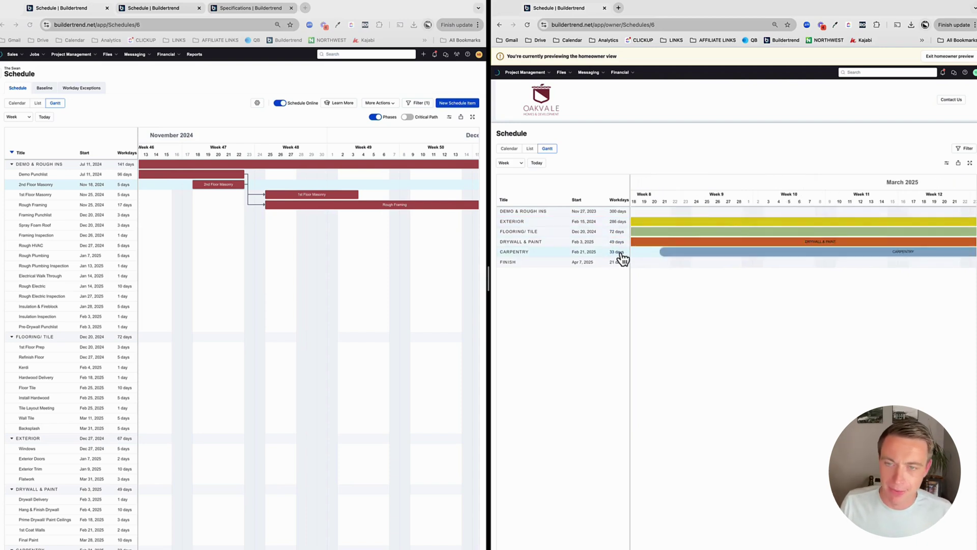
{"action": "mouse_move", "coordinate": [747, 259]}
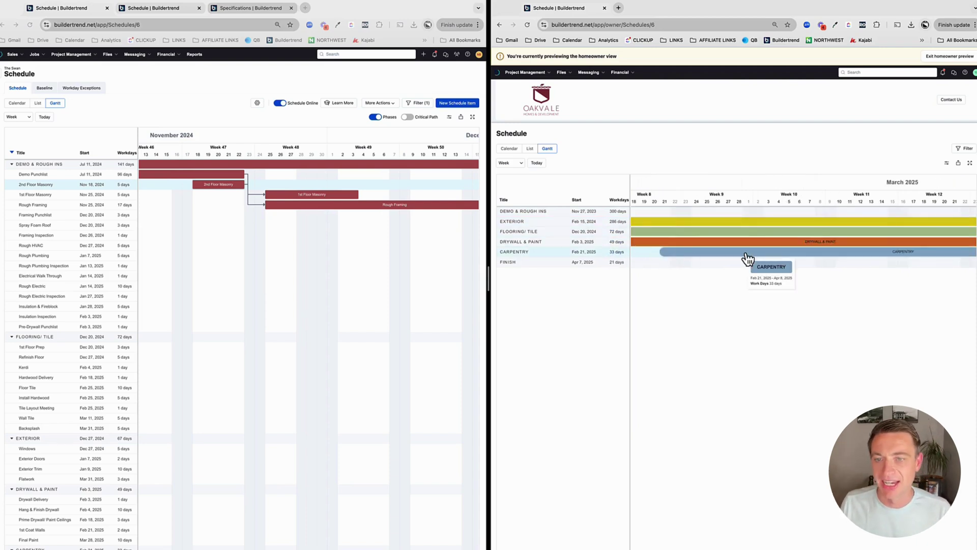
Collapse the DEMO & ROUGH INS, FLOORING/ TILE and EXTERIOR phases and select DRYWALL & PAINT
{"action": "left_click", "coordinate": [13, 166]}
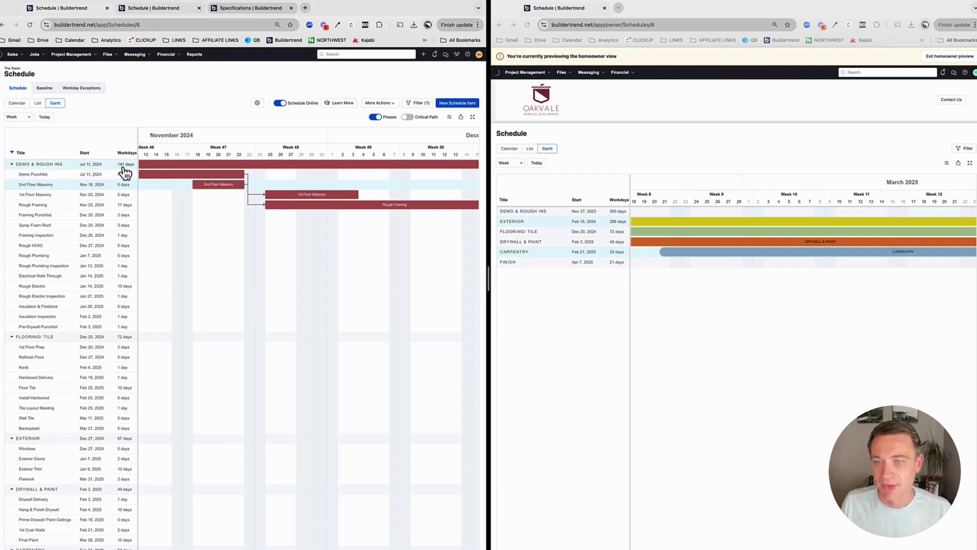
{"action": "scroll", "coordinate": [269, 232], "scroll_direction": "right", "scroll_amount": 5}
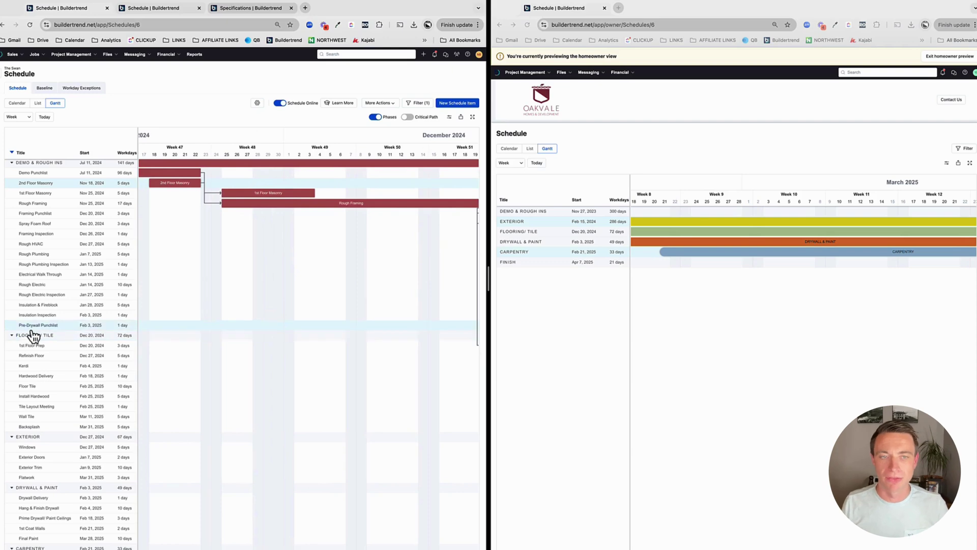
{"action": "scroll", "coordinate": [33, 333], "scroll_direction": "down", "scroll_amount": 5}
{"action": "scroll", "coordinate": [33, 336], "scroll_direction": "up", "scroll_amount": 5}
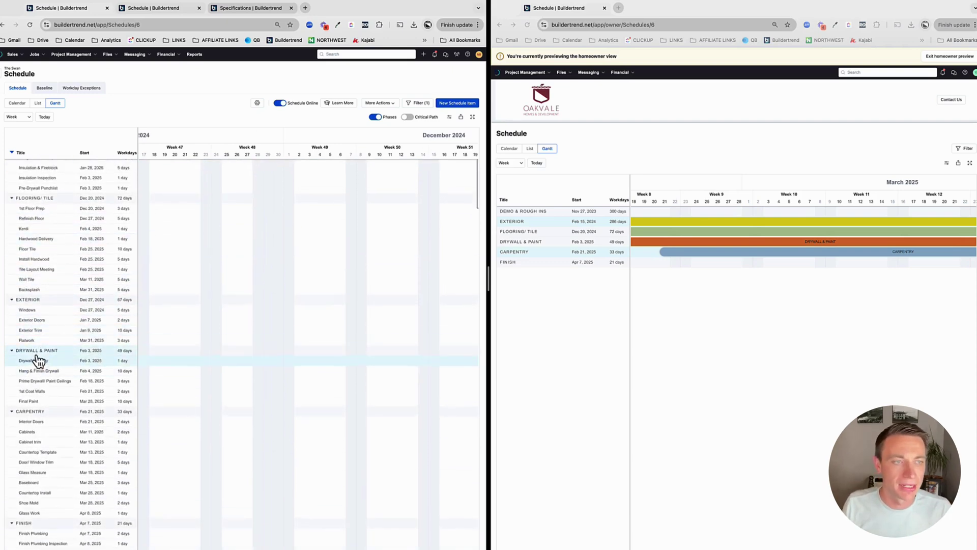
{"action": "left_click", "coordinate": [12, 164]}
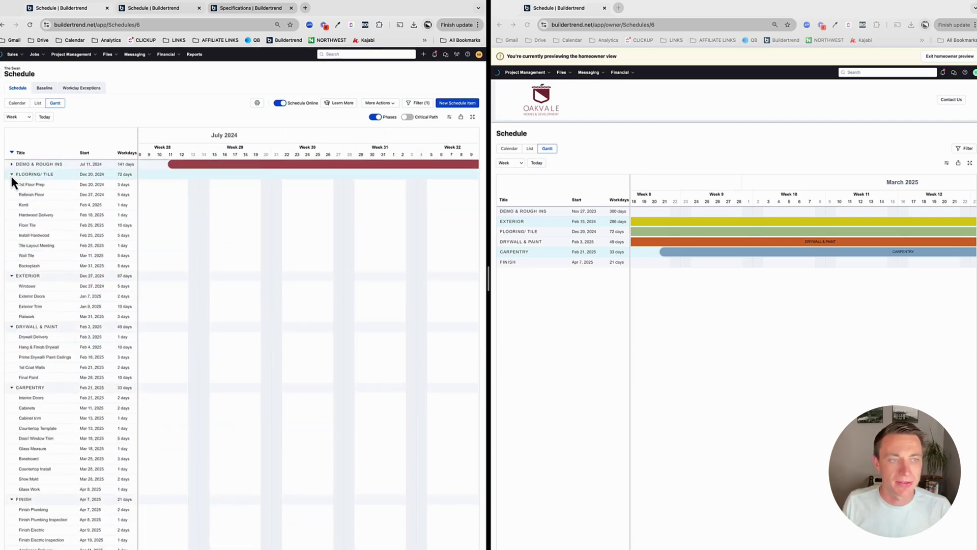
{"action": "left_click", "coordinate": [11, 175]}
{"action": "left_click", "coordinate": [12, 184]}
{"action": "left_click", "coordinate": [12, 196]}
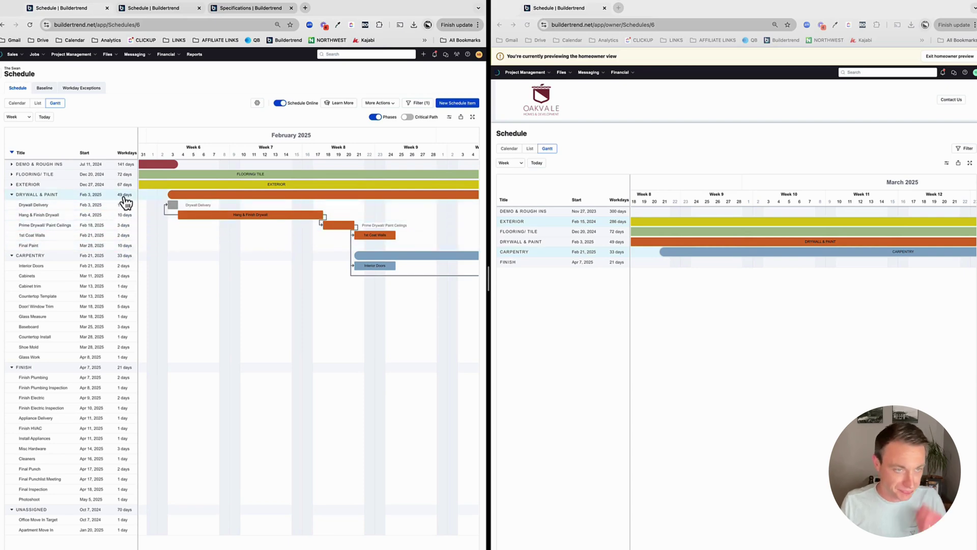
Scroll the builder timeline to review drywall and carpentry tasks into March 2025
{"action": "scroll", "coordinate": [244, 241], "scroll_direction": "right", "scroll_amount": 5}
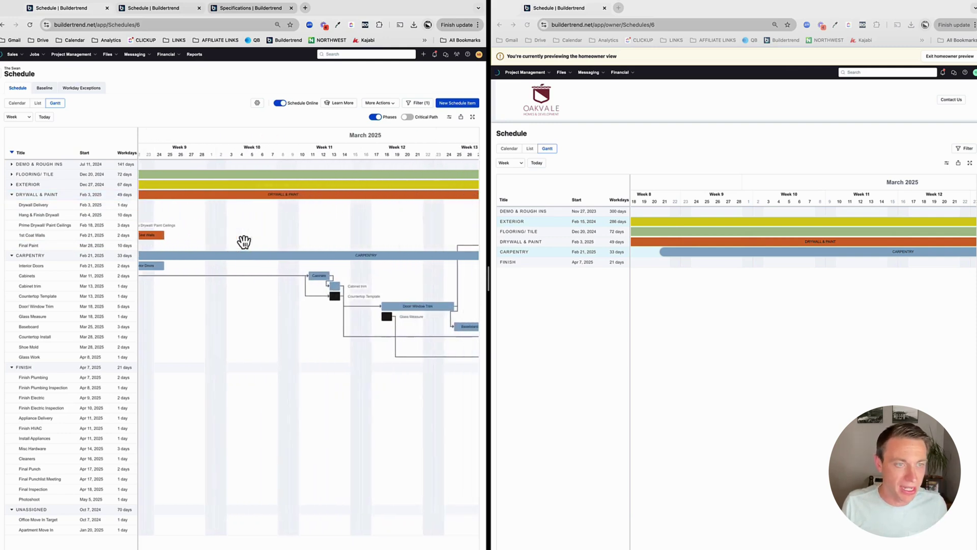
{"action": "scroll", "coordinate": [322, 237], "scroll_direction": "left", "scroll_amount": 3}
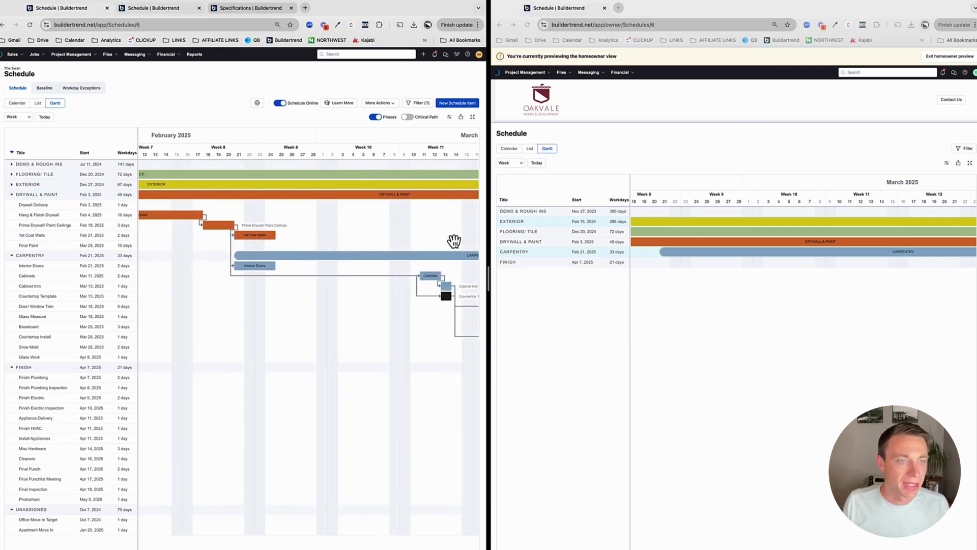
{"action": "scroll", "coordinate": [448, 240], "scroll_direction": "right", "scroll_amount": 5}
{"action": "scroll", "coordinate": [444, 240], "scroll_direction": "left", "scroll_amount": 5}
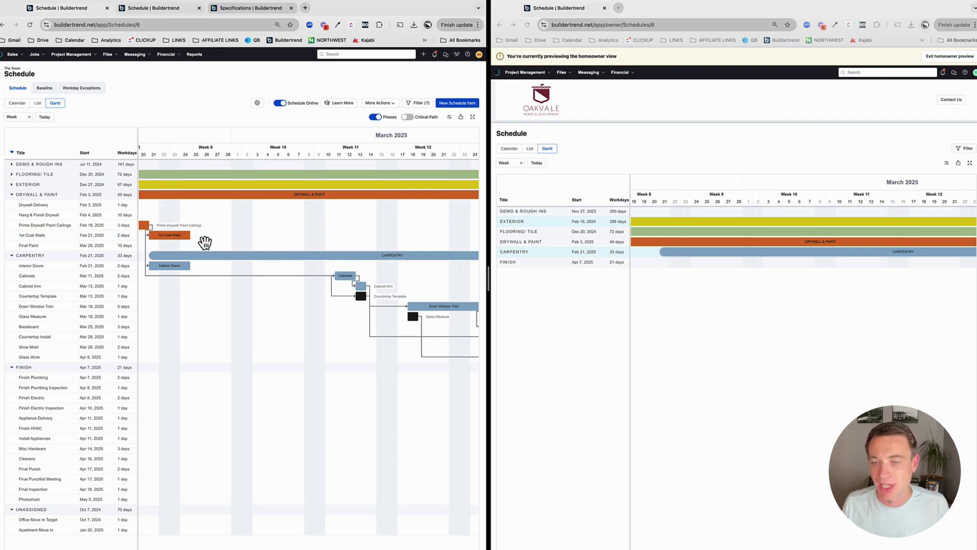
{"action": "scroll", "coordinate": [274, 240], "scroll_direction": "right", "scroll_amount": 3}
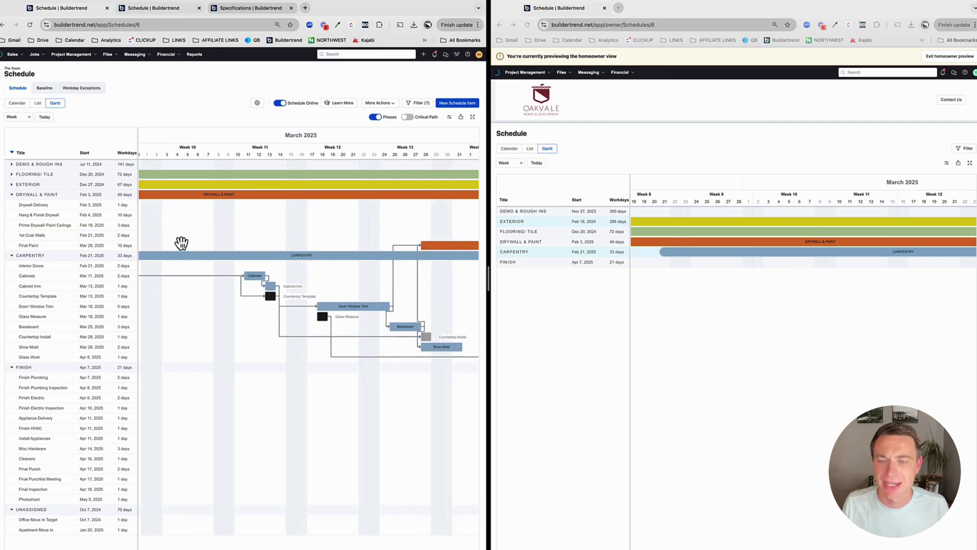
{"action": "scroll", "coordinate": [203, 242], "scroll_direction": "left", "scroll_amount": 4}
{"action": "scroll", "coordinate": [224, 245], "scroll_direction": "right", "scroll_amount": 8}
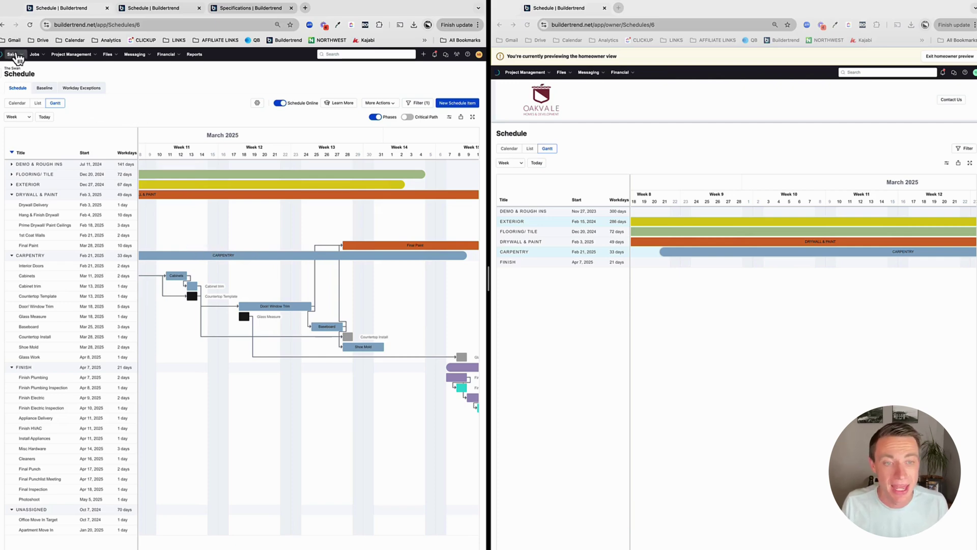
Open The Swan's job details on the Homeowners tab and expand the Homeowner can view options
{"action": "left_click", "coordinate": [3, 79]}
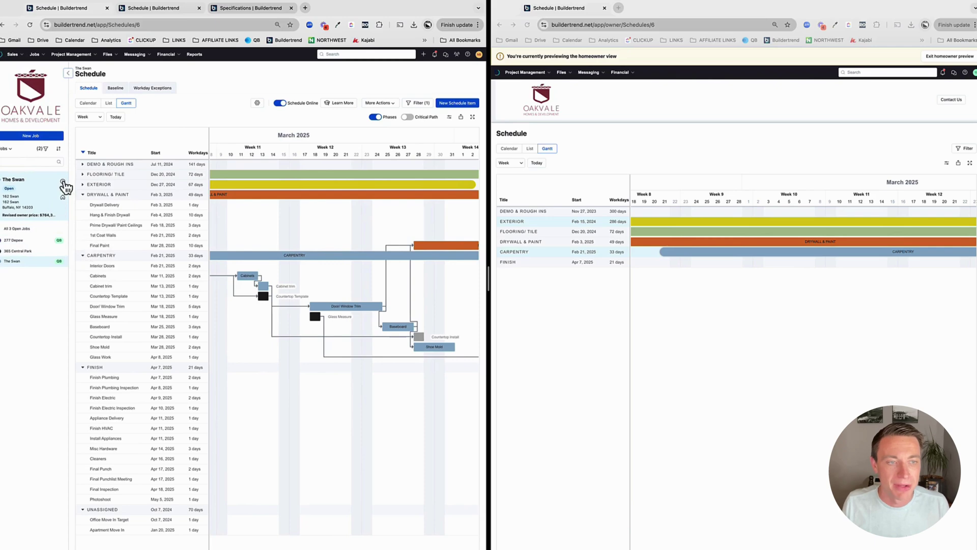
{"action": "left_click", "coordinate": [63, 181]}
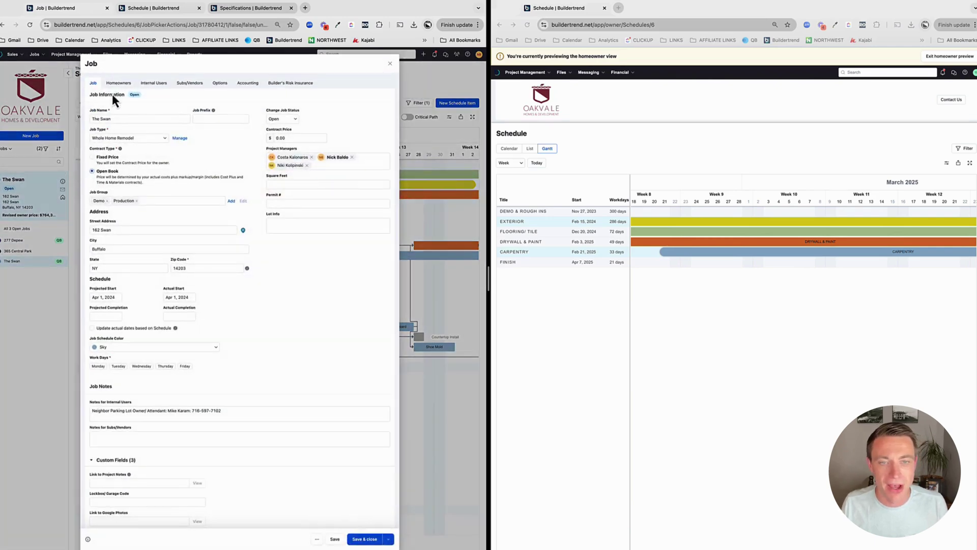
{"action": "left_click", "coordinate": [120, 84]}
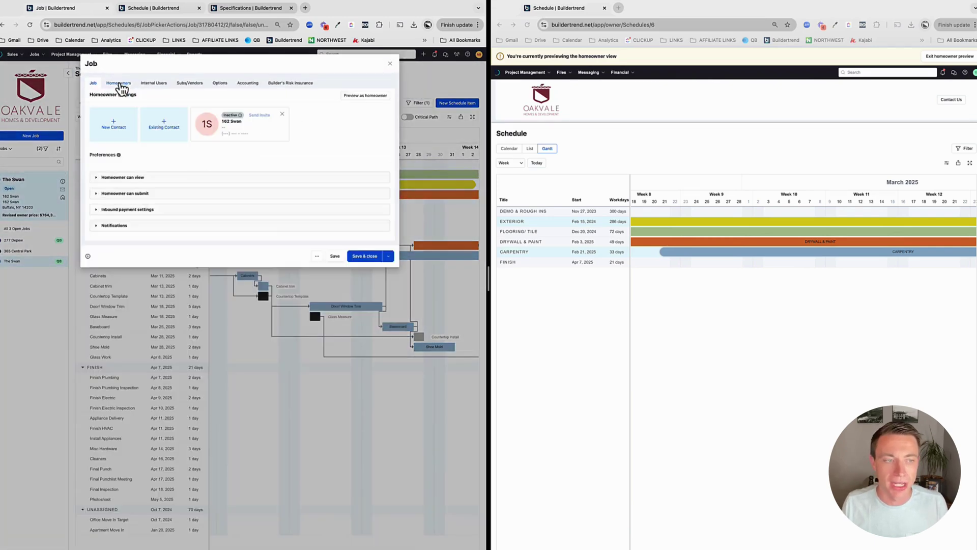
{"action": "left_click", "coordinate": [96, 179]}
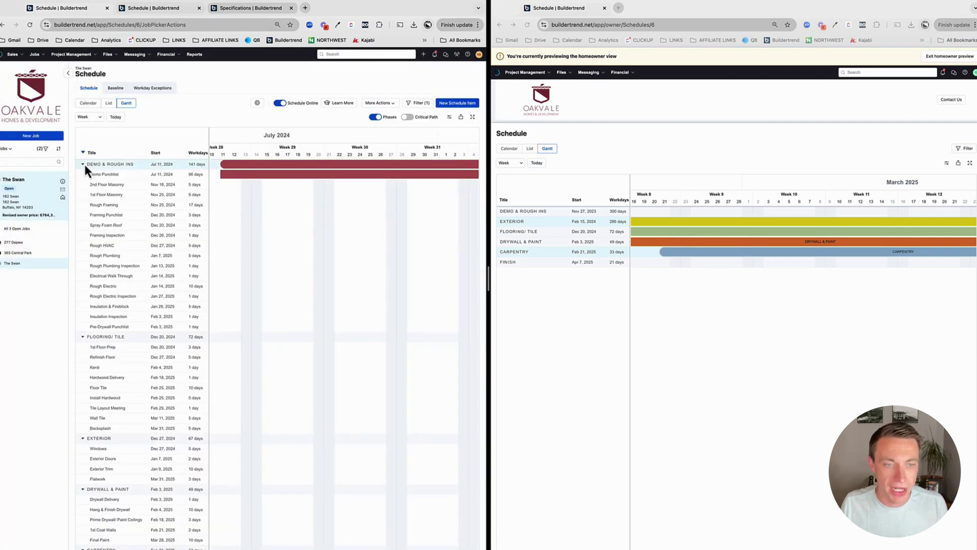
Reload the homeowner preview and widen its window to apply the new schedule settings
{"action": "left_click", "coordinate": [83, 164]}
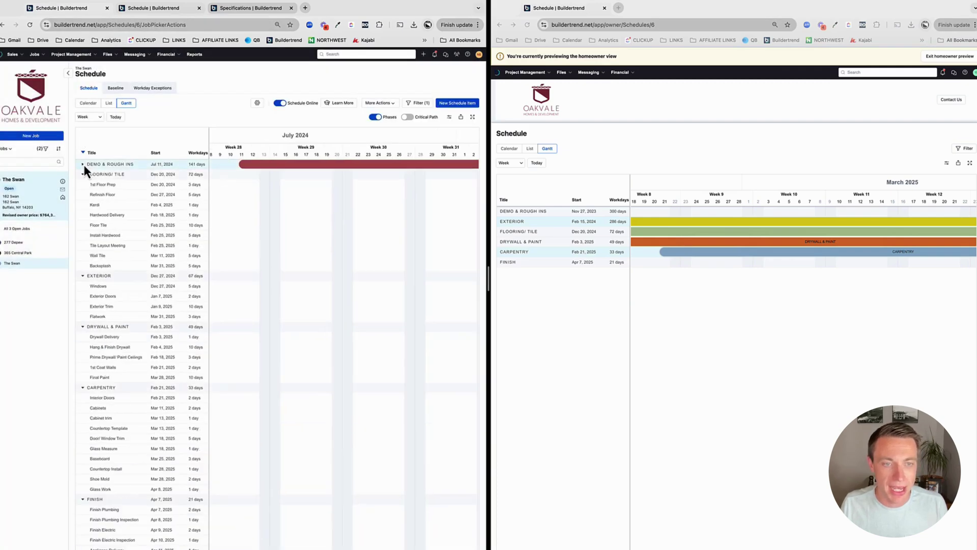
{"action": "left_click", "coordinate": [83, 164]}
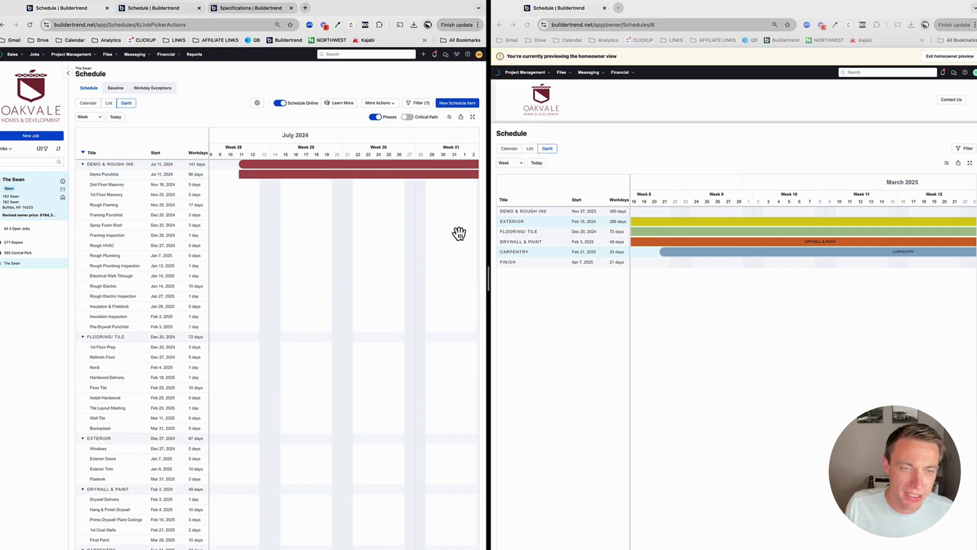
{"action": "left_click", "coordinate": [528, 25]}
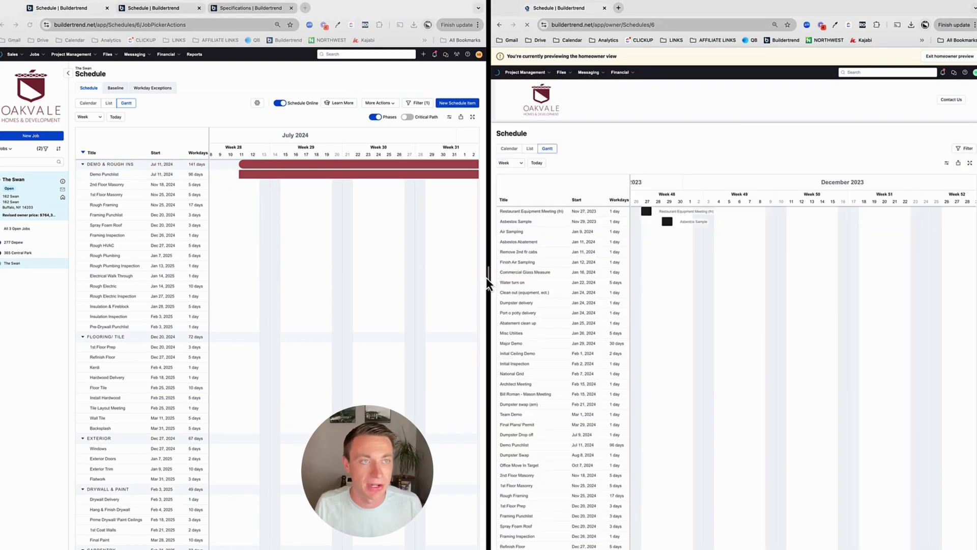
{"action": "left_click_drag", "start_coordinate": [487, 278], "coordinate": [444, 277]}
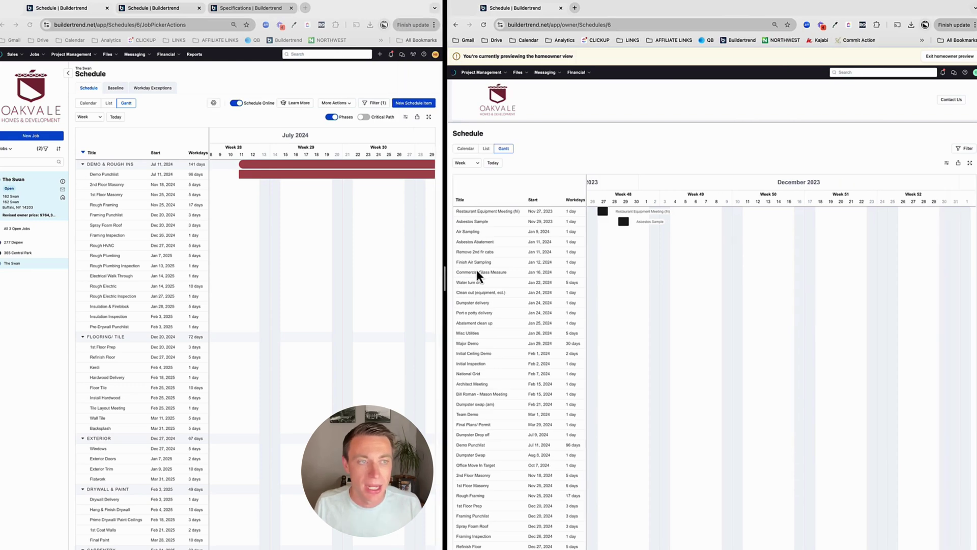
Browse the homeowner Gantt's individual tasks, from Commercial Glass Measure to Exterior Trim
{"action": "left_click", "coordinate": [482, 275]}
{"action": "scroll", "coordinate": [704, 353], "scroll_direction": "down", "scroll_amount": 3}
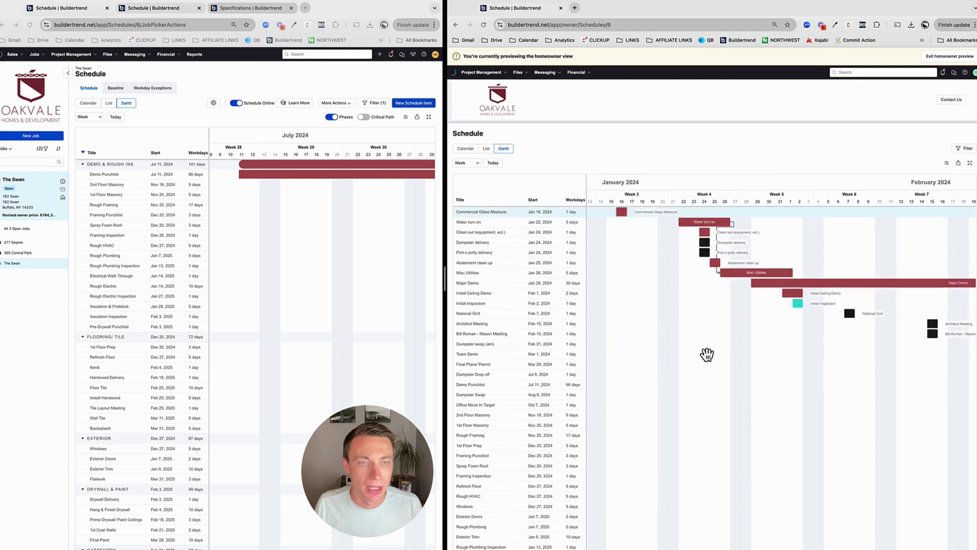
{"action": "scroll", "coordinate": [707, 354], "scroll_direction": "right", "scroll_amount": 3}
{"action": "scroll", "coordinate": [706, 354], "scroll_direction": "right", "scroll_amount": 5}
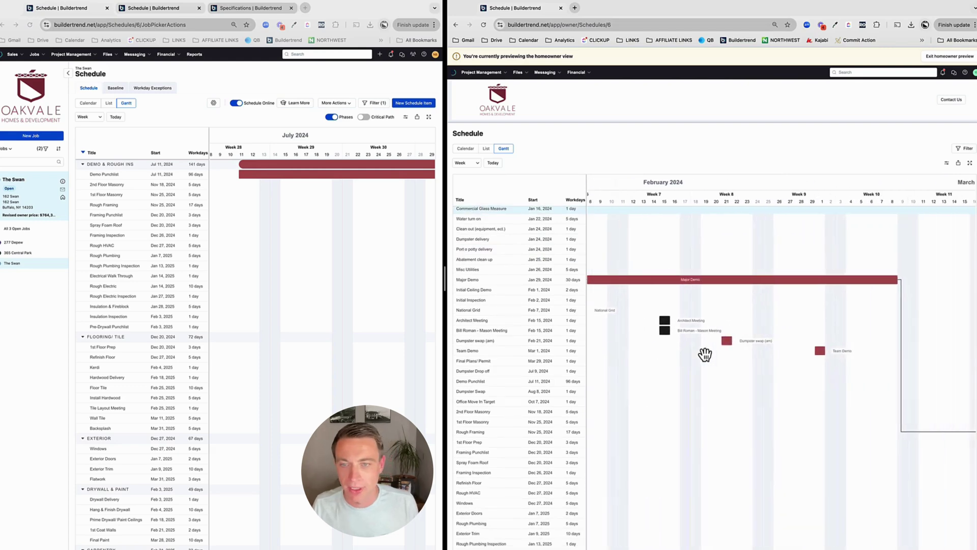
{"action": "scroll", "coordinate": [706, 354], "scroll_direction": "down", "scroll_amount": 1}
{"action": "scroll", "coordinate": [706, 355], "scroll_direction": "down", "scroll_amount": 5}
{"action": "scroll", "coordinate": [706, 355], "scroll_direction": "right", "scroll_amount": 10}
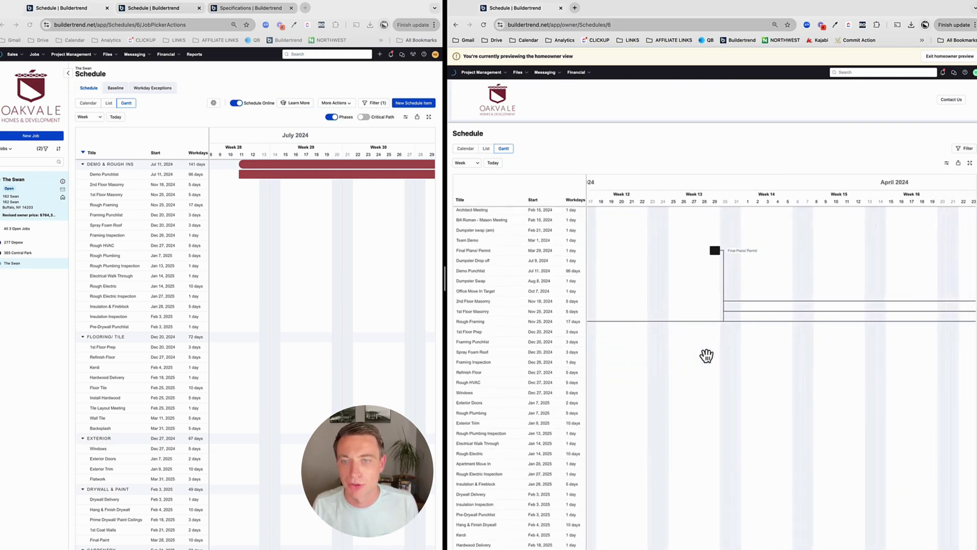
{"action": "left_click", "coordinate": [506, 422]}
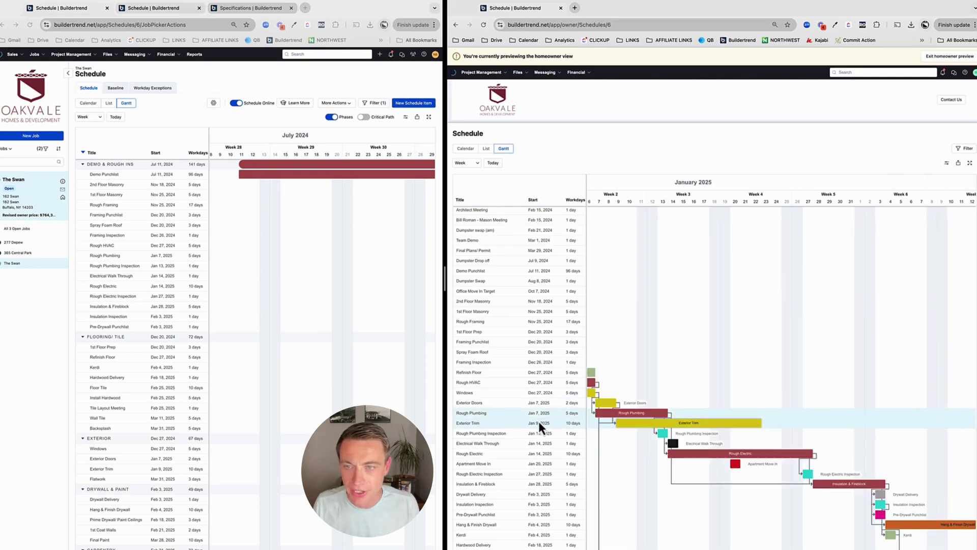
{"action": "scroll", "coordinate": [666, 402], "scroll_direction": "down", "scroll_amount": 2}
{"action": "scroll", "coordinate": [666, 402], "scroll_direction": "down", "scroll_amount": 6}
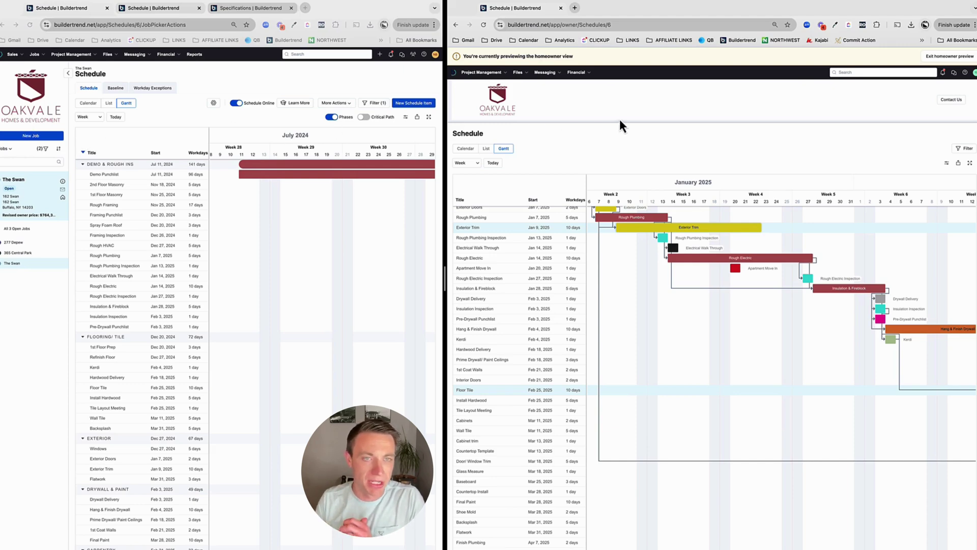
Go to Financial > Invoices in the homeowner preview to see Owner Invoices
{"action": "left_click", "coordinate": [574, 74]}
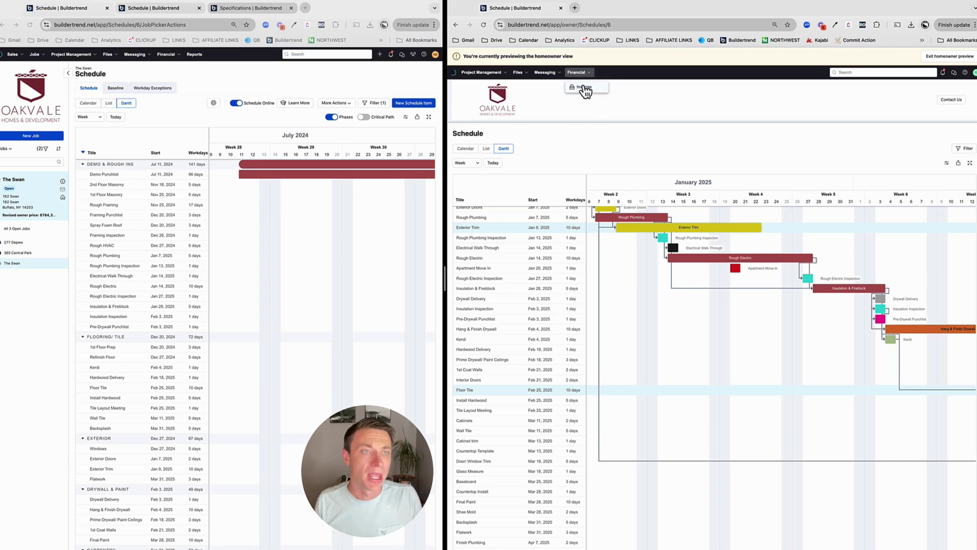
{"action": "left_click", "coordinate": [585, 89]}
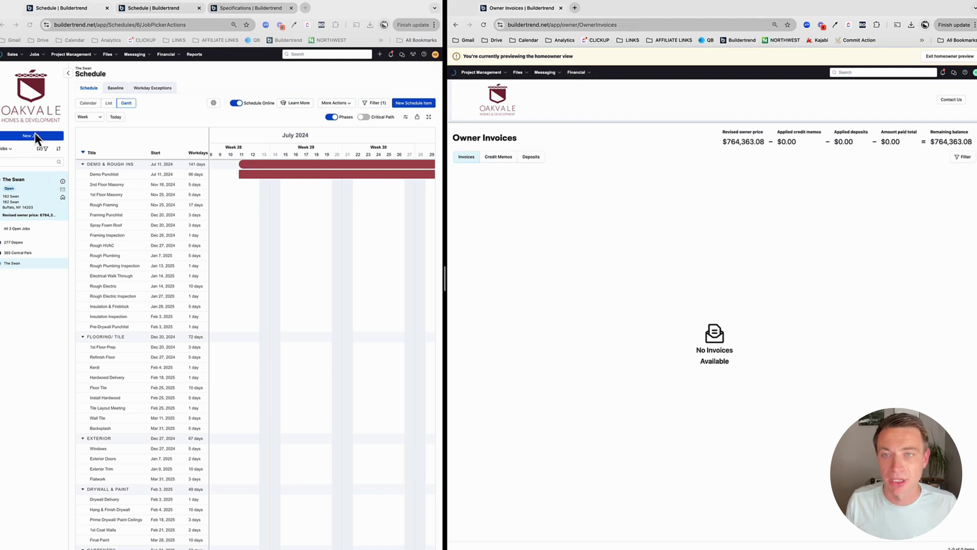
Open The Swan's estimate, then its Job Costing Budget from the financial menu
{"action": "left_click", "coordinate": [168, 55]}
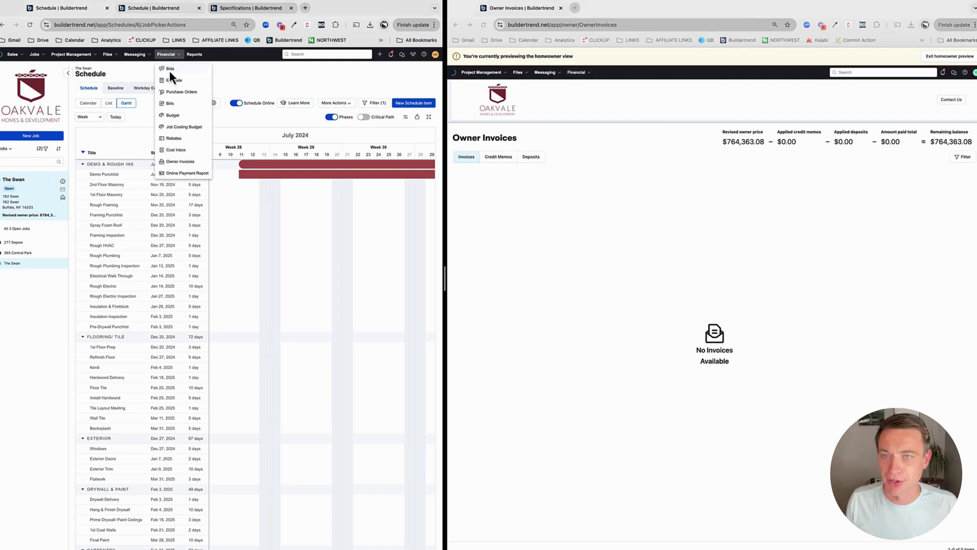
{"action": "left_click", "coordinate": [173, 82]}
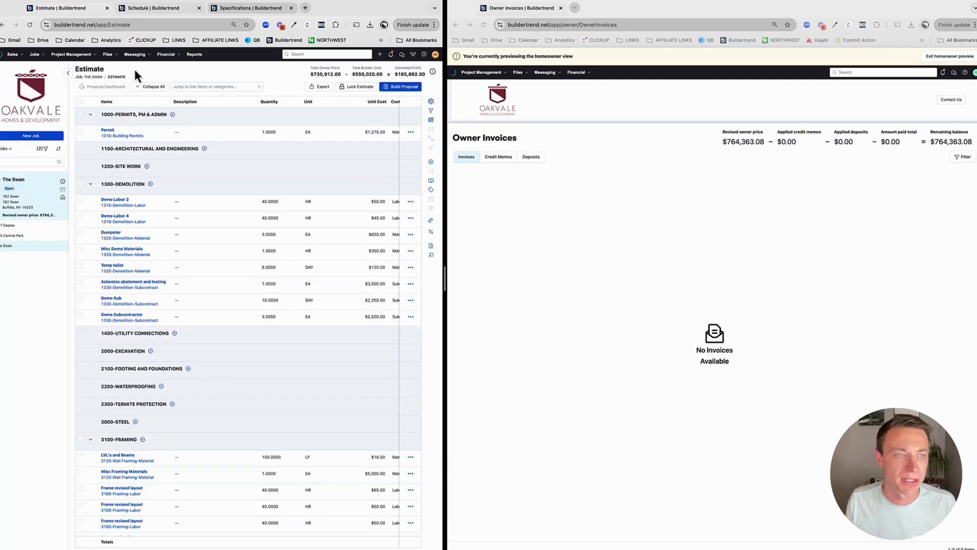
{"action": "left_click", "coordinate": [167, 54]}
{"action": "left_click", "coordinate": [175, 128]}
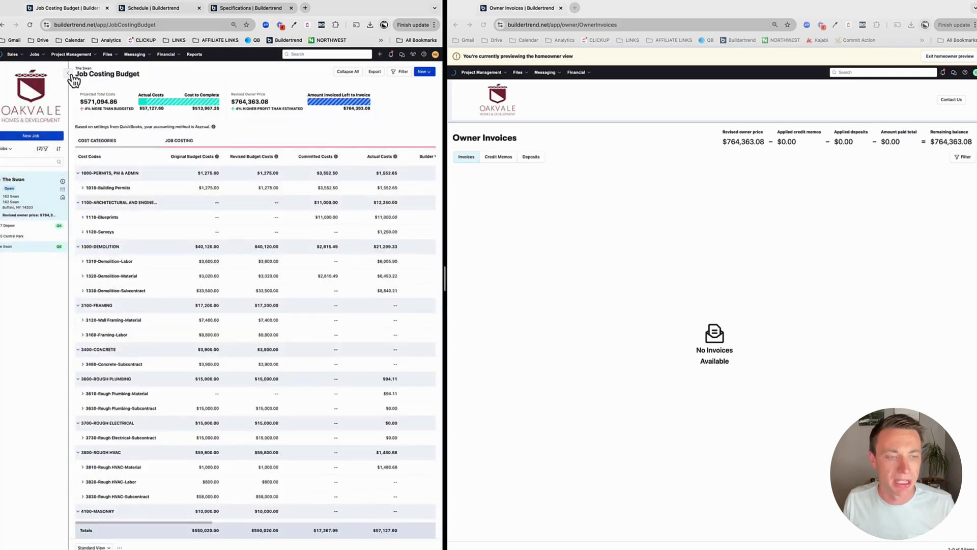
Collapse the budget to cost-category totals and review the Owner Pricing columns ($764,363.08 revised owner price)
{"action": "left_click", "coordinate": [69, 75]}
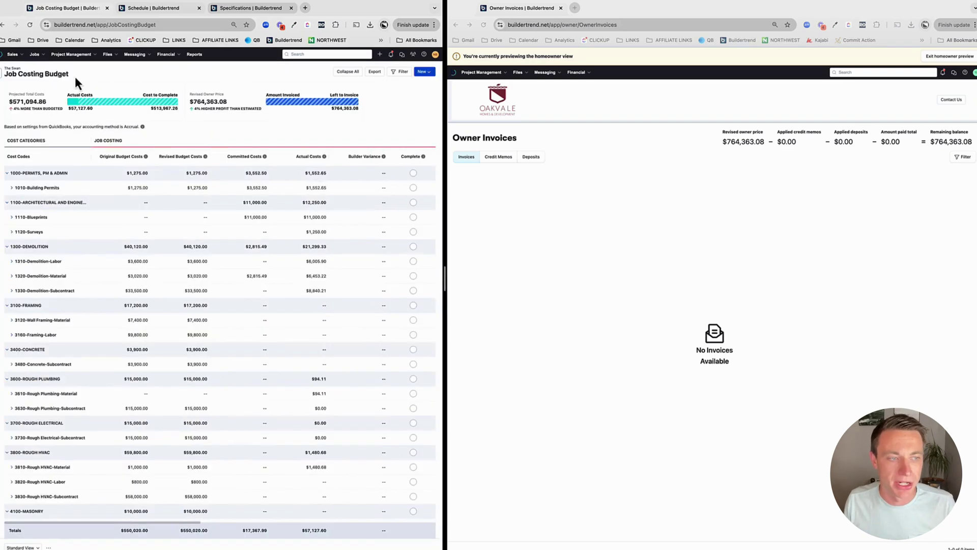
{"action": "left_click", "coordinate": [349, 72]}
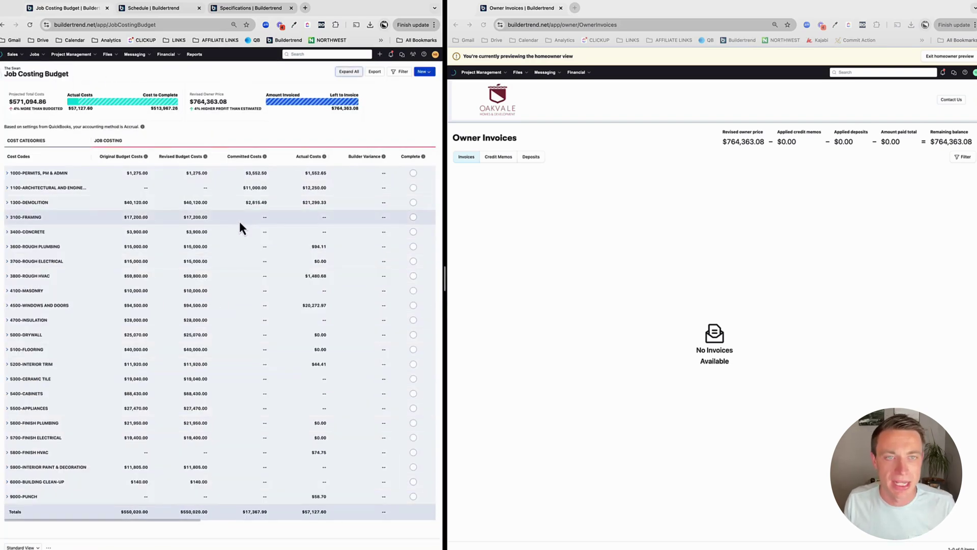
{"action": "scroll", "coordinate": [289, 235], "scroll_direction": "right", "scroll_amount": 2}
{"action": "scroll", "coordinate": [289, 235], "scroll_direction": "right", "scroll_amount": 10}
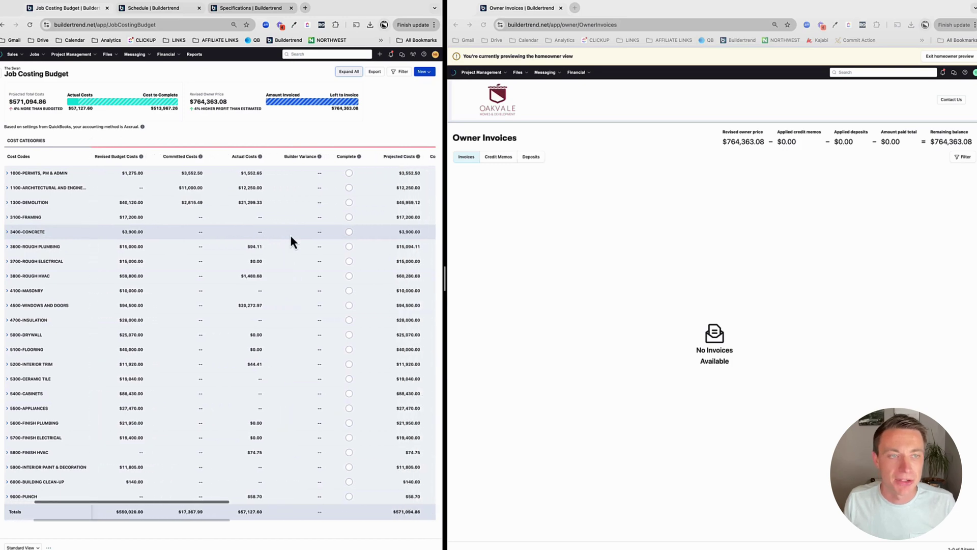
{"action": "scroll", "coordinate": [289, 235], "scroll_direction": "right", "scroll_amount": 2}
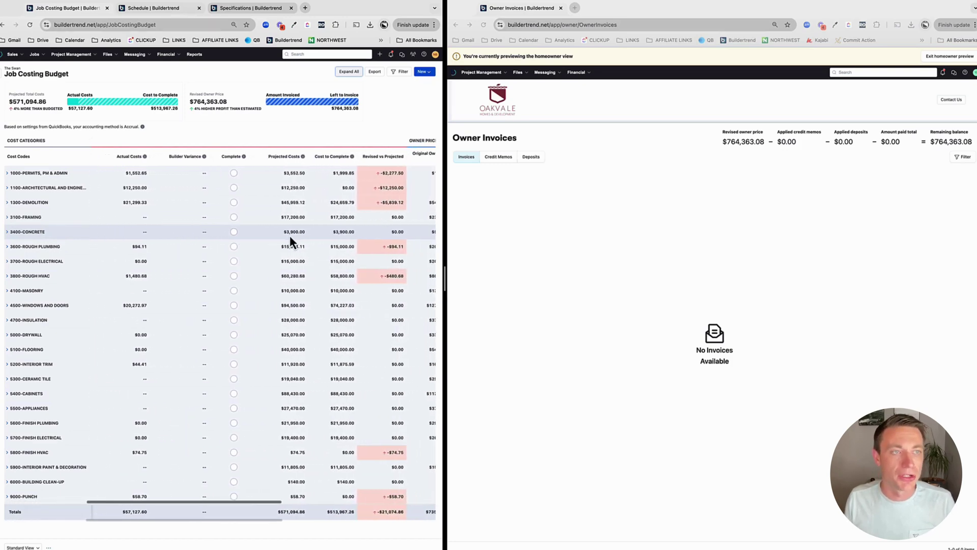
{"action": "scroll", "coordinate": [289, 234], "scroll_direction": "right", "scroll_amount": 2}
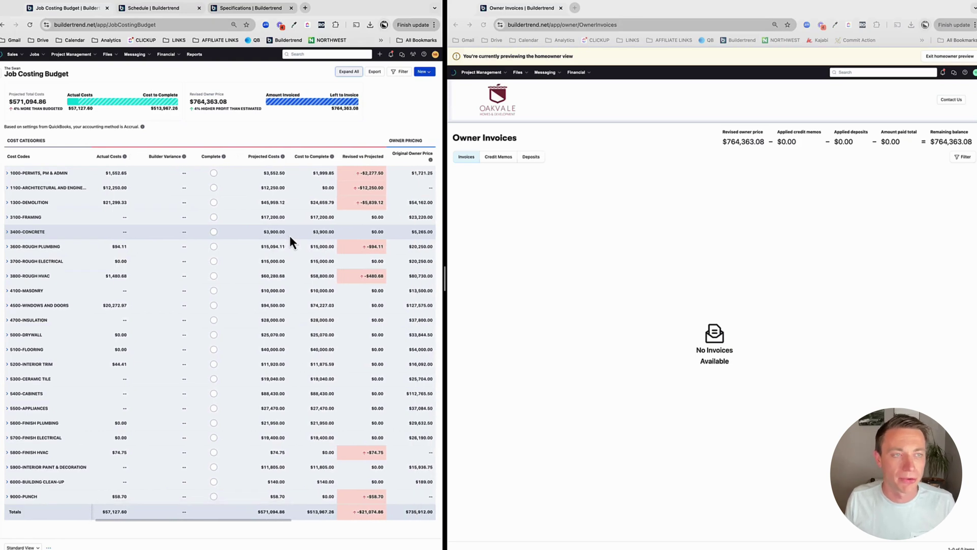
{"action": "scroll", "coordinate": [290, 235], "scroll_direction": "right", "scroll_amount": 6}
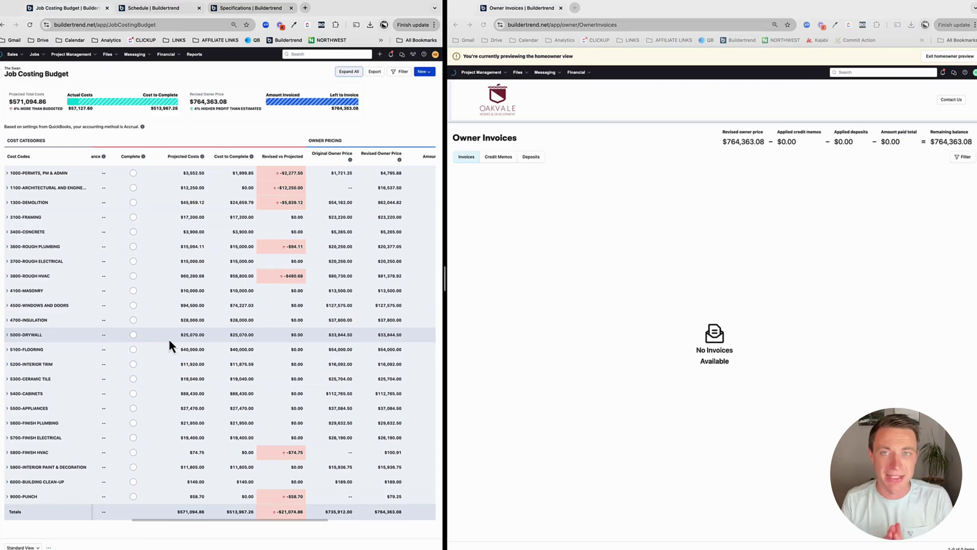
{"action": "scroll", "coordinate": [176, 338], "scroll_direction": "left", "scroll_amount": 10}
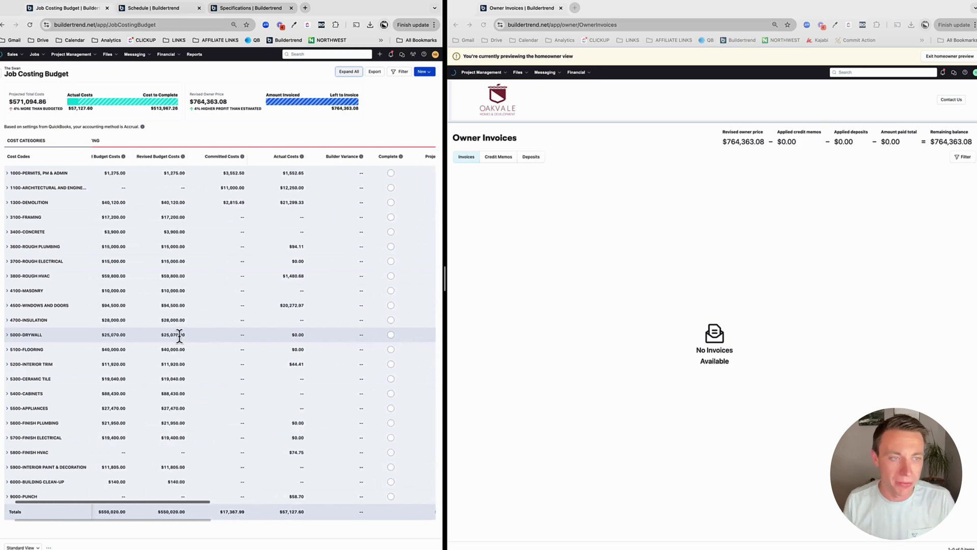
{"action": "scroll", "coordinate": [182, 336], "scroll_direction": "left", "scroll_amount": 3}
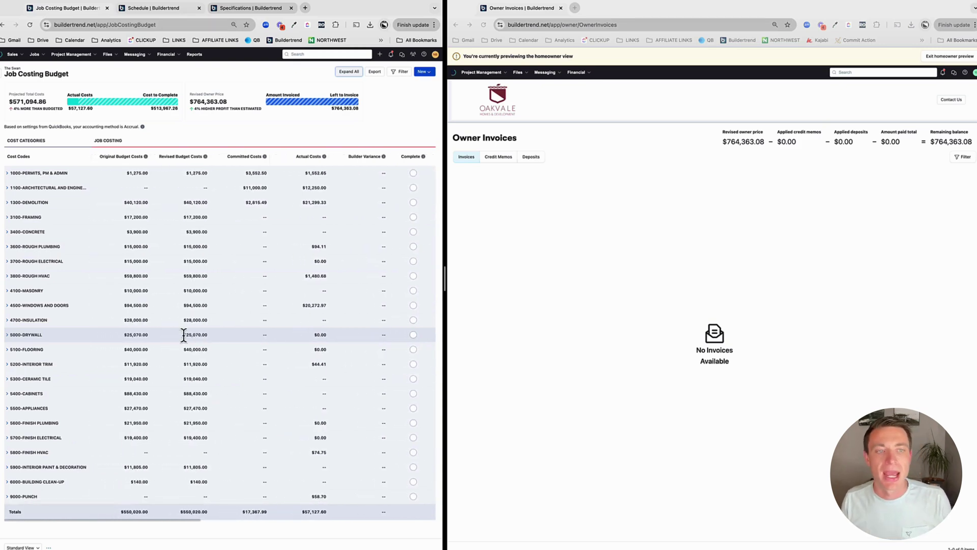
{"action": "left_click", "coordinate": [2, 78]}
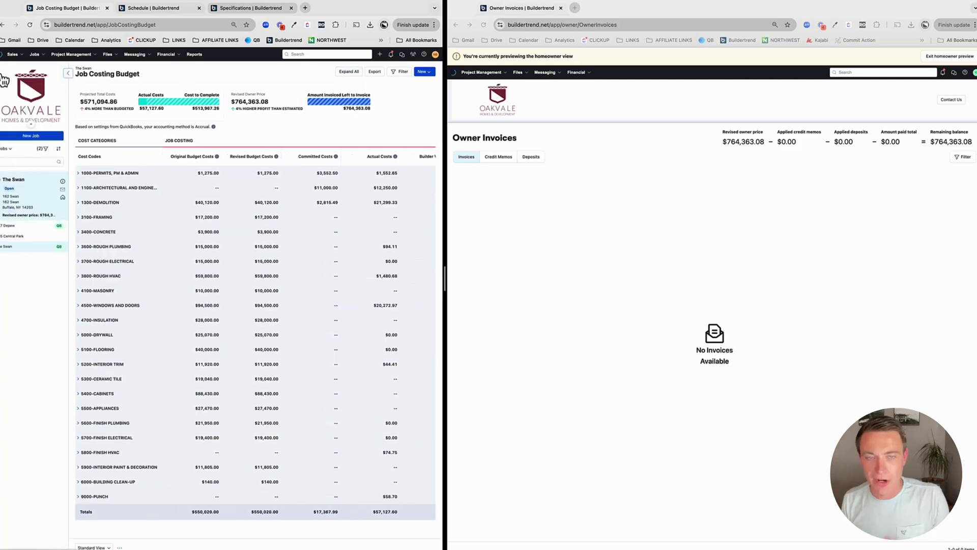
Let the homeowner view Budget in The Swan's job details, save, then open Financial > Budget in the reloaded preview
{"action": "left_click", "coordinate": [63, 182]}
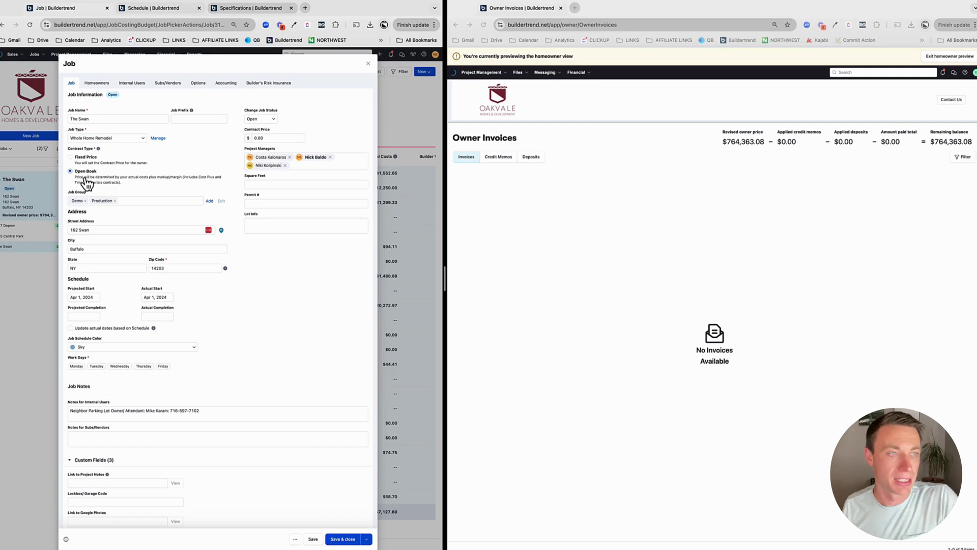
{"action": "left_click", "coordinate": [96, 84]}
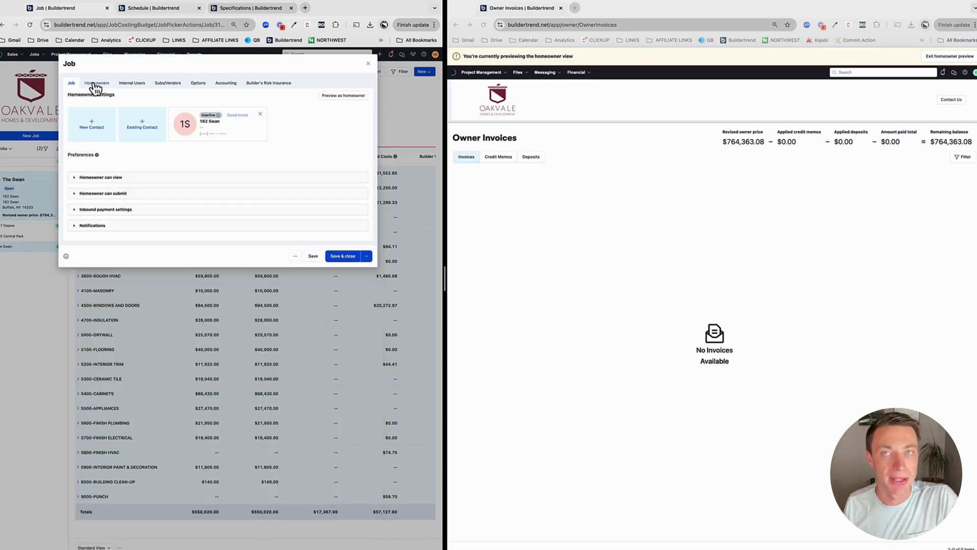
{"action": "left_click", "coordinate": [76, 179]}
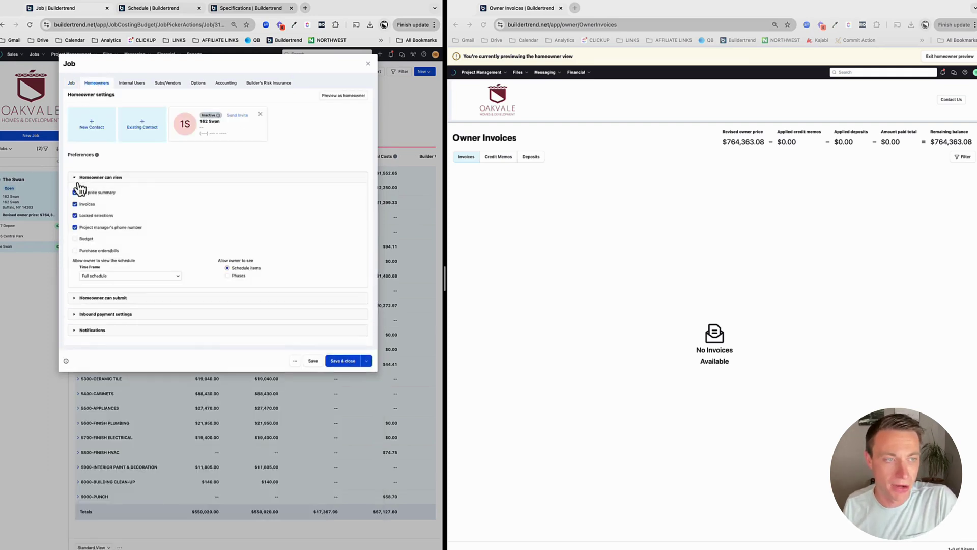
{"action": "left_click", "coordinate": [75, 240]}
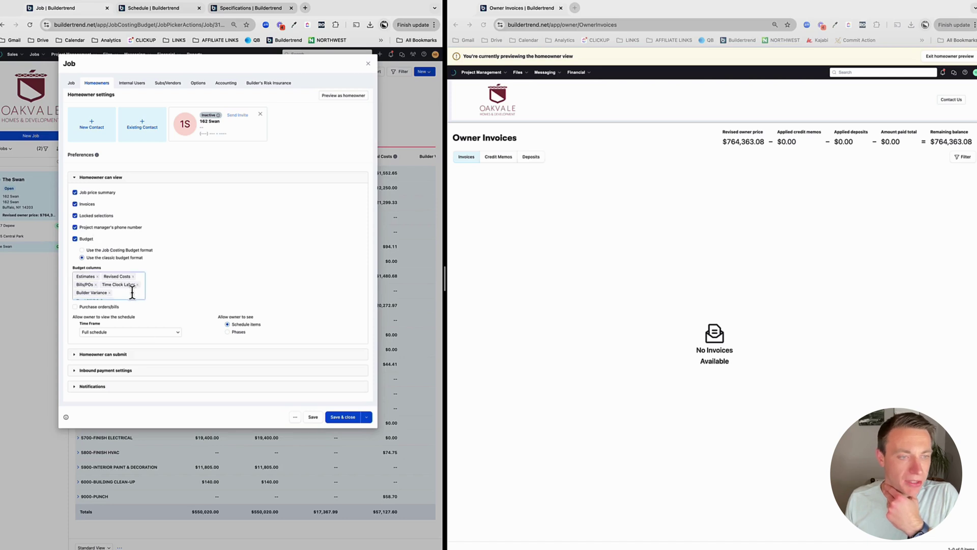
{"action": "left_click", "coordinate": [313, 418]}
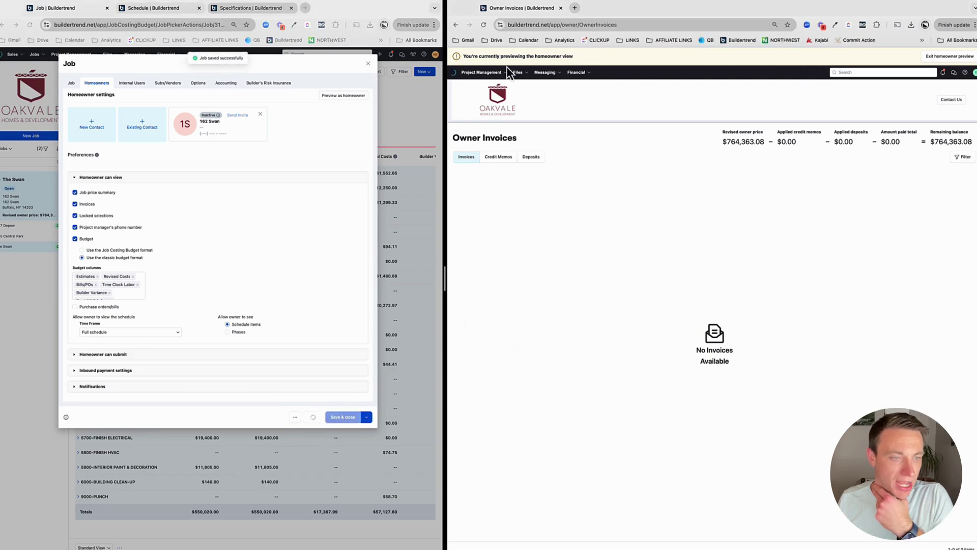
{"action": "left_click", "coordinate": [481, 23]}
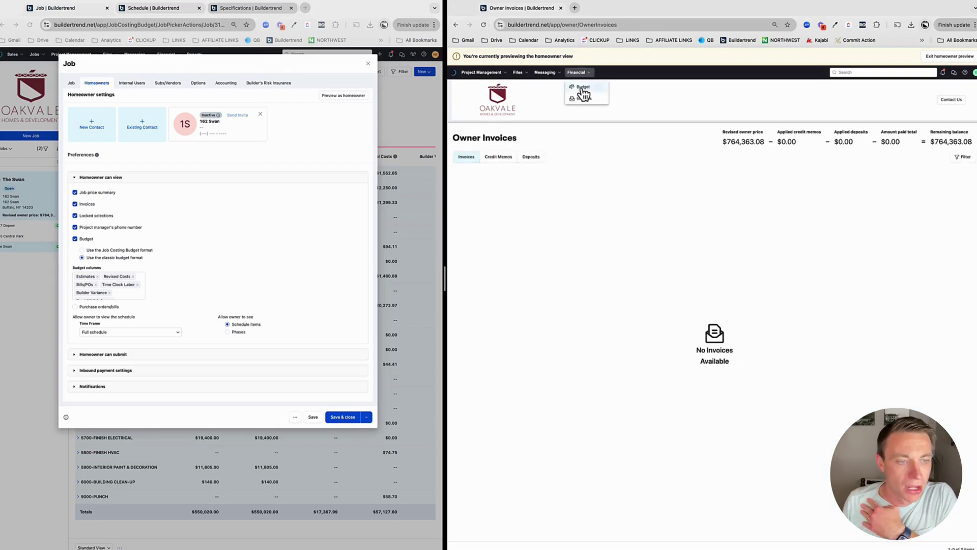
{"action": "left_click", "coordinate": [582, 88]}
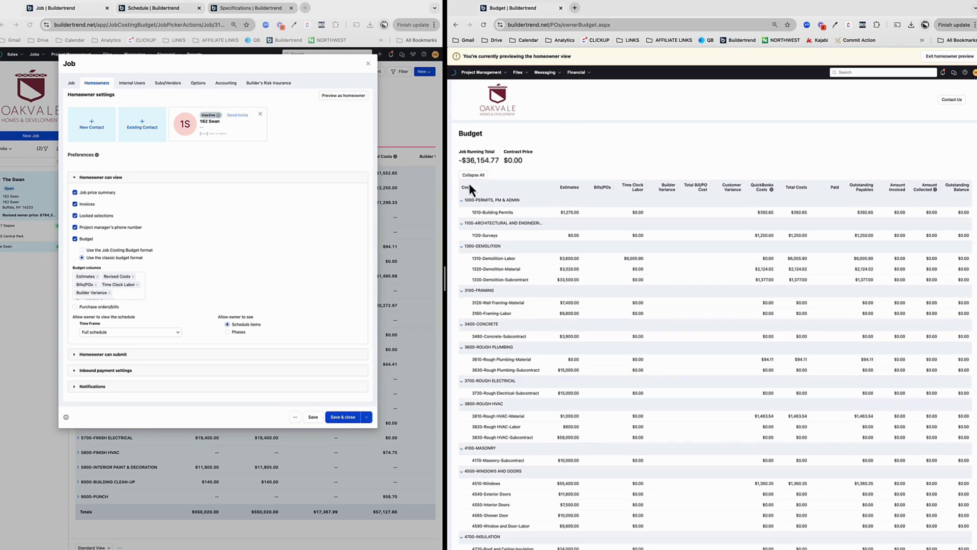
Collapse the owner Budget to category totals and review its shared column checklist, Estimates to Outstanding Balance
{"action": "left_click", "coordinate": [473, 175]}
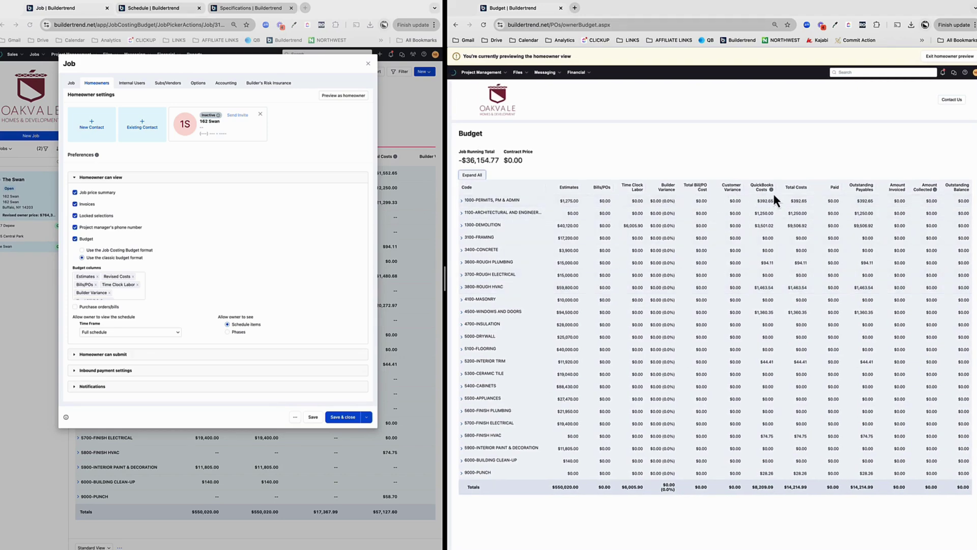
{"action": "left_click", "coordinate": [125, 298]}
{"action": "scroll", "coordinate": [111, 346], "scroll_direction": "down", "scroll_amount": 3}
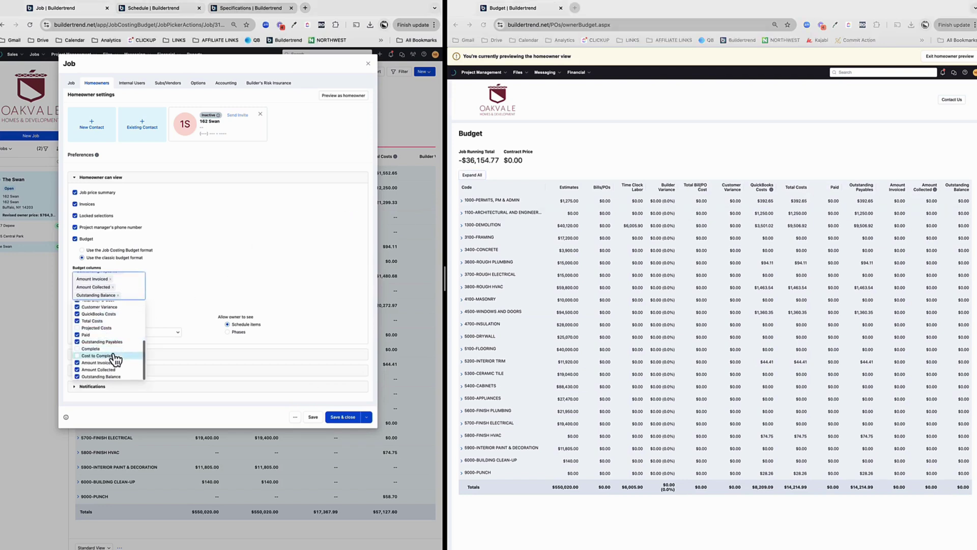
{"action": "scroll", "coordinate": [110, 338], "scroll_direction": "up", "scroll_amount": 3}
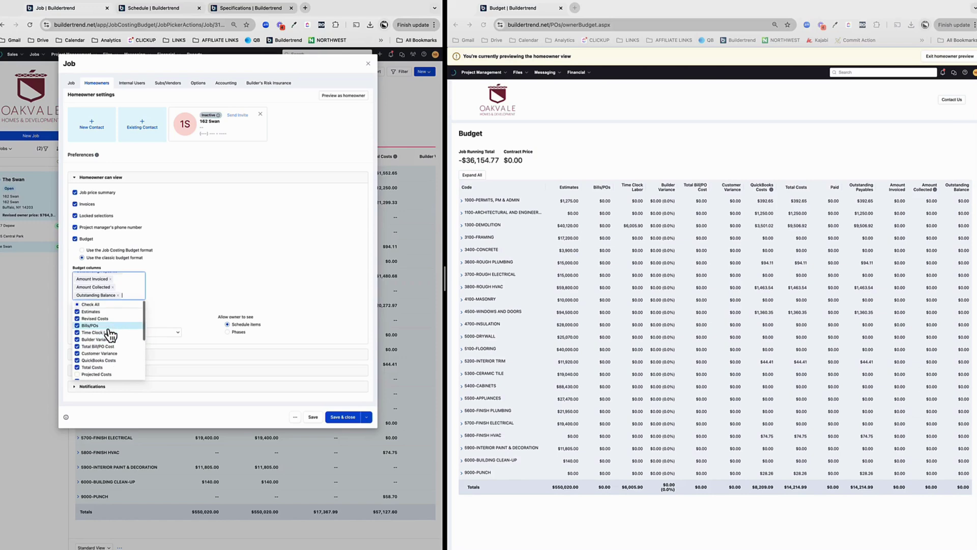
{"action": "left_click", "coordinate": [221, 277]}
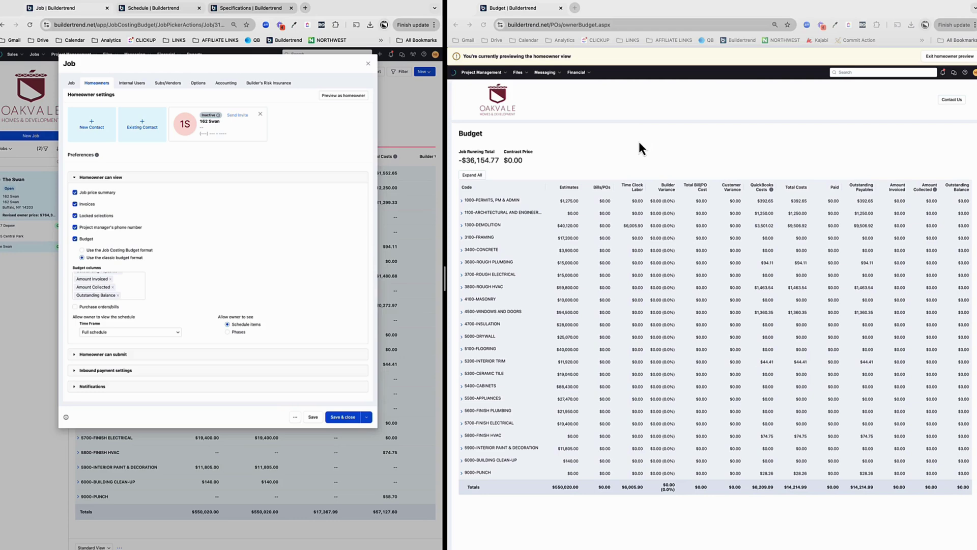
Switch the homeowner's budget to the Job Costing Budget format and save
{"action": "left_click", "coordinate": [82, 250]}
{"action": "left_click", "coordinate": [135, 290]}
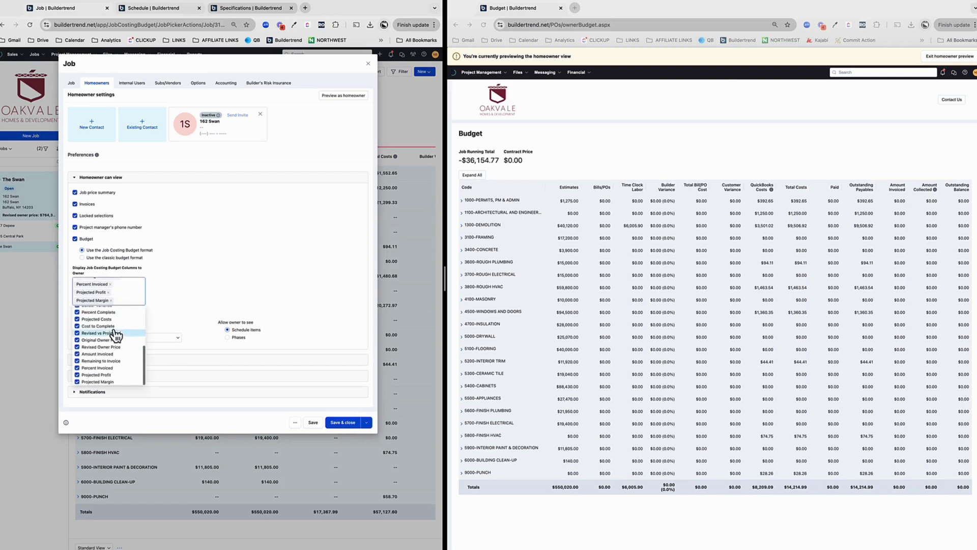
{"action": "left_click", "coordinate": [234, 293]}
{"action": "left_click", "coordinate": [314, 424]}
In the reloaded preview, open Financial > Job Costing Budget, collapse it, and review owner pricing ($764,363.08)
{"action": "left_click", "coordinate": [556, 160]}
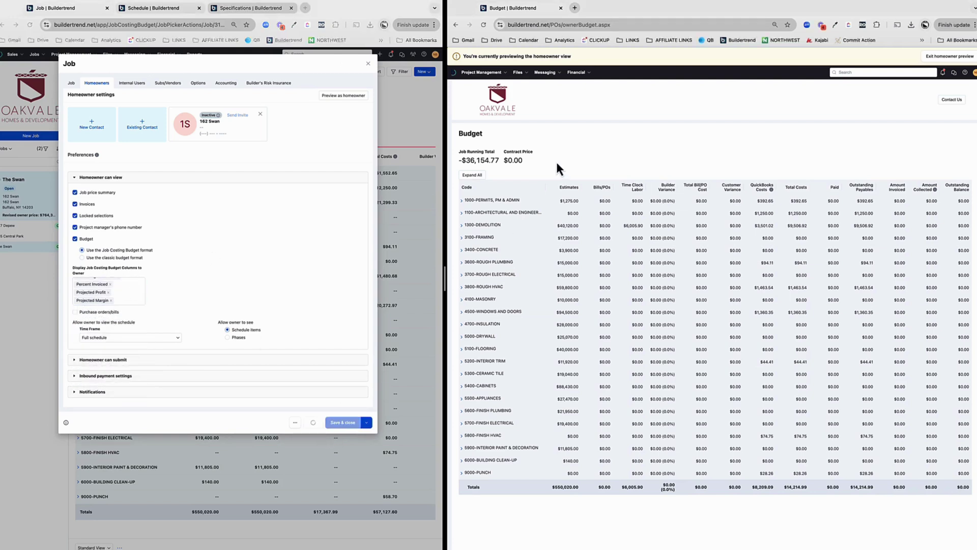
{"action": "left_click", "coordinate": [483, 27]}
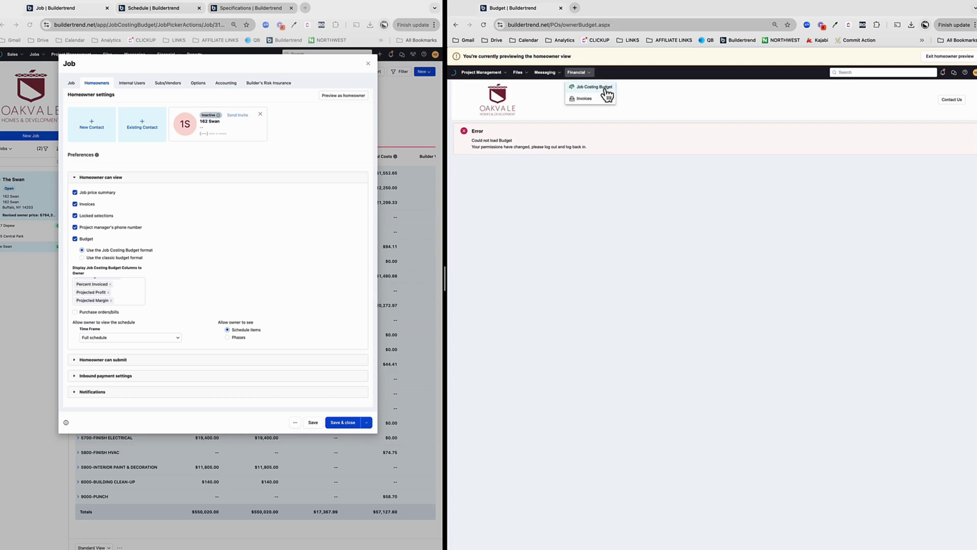
{"action": "left_click", "coordinate": [604, 89]}
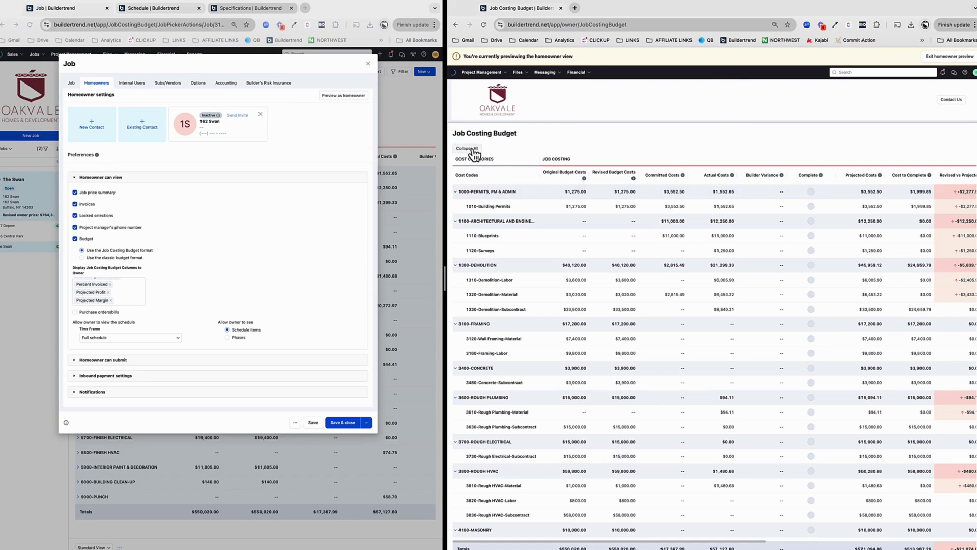
{"action": "left_click", "coordinate": [469, 149]}
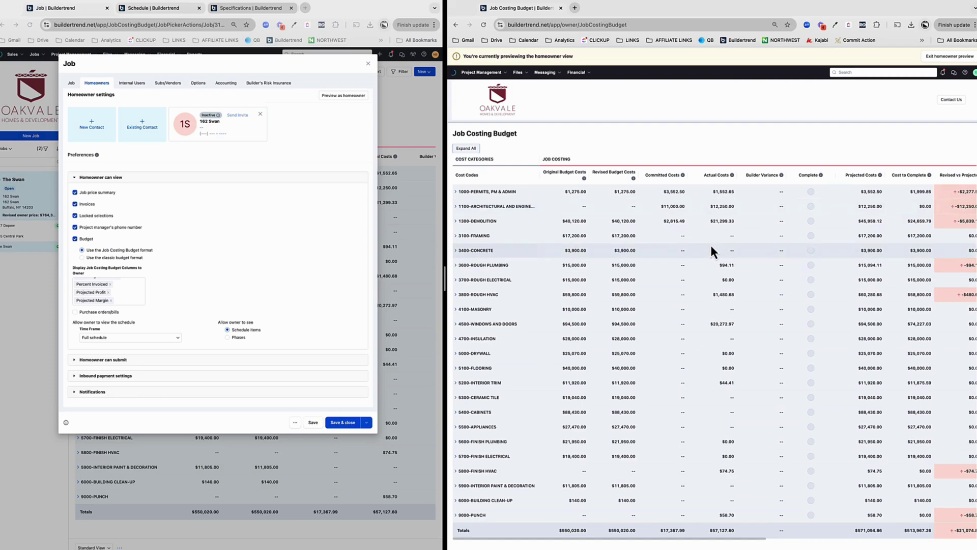
{"action": "scroll", "coordinate": [711, 250], "scroll_direction": "right", "scroll_amount": 3}
{"action": "scroll", "coordinate": [711, 251], "scroll_direction": "right", "scroll_amount": 1}
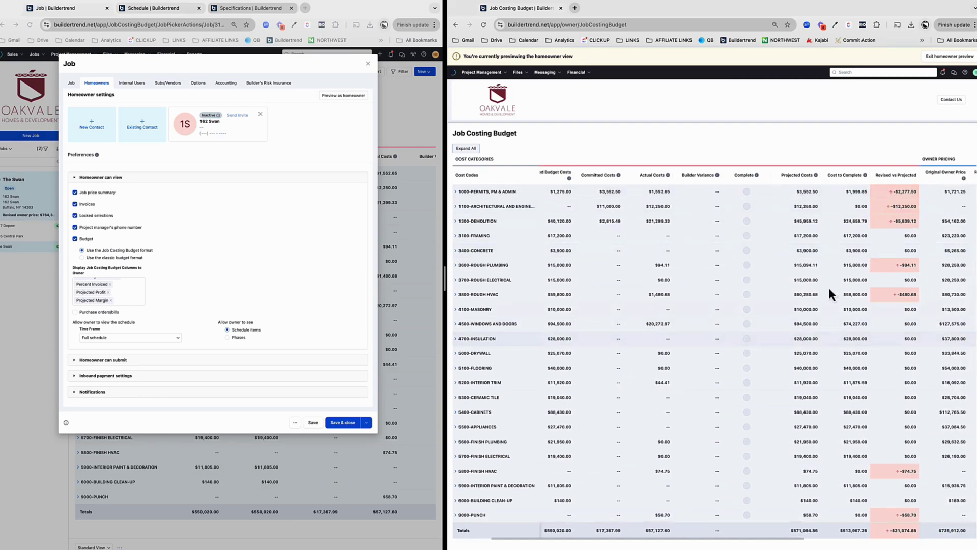
{"action": "scroll", "coordinate": [886, 303], "scroll_direction": "right", "scroll_amount": 5}
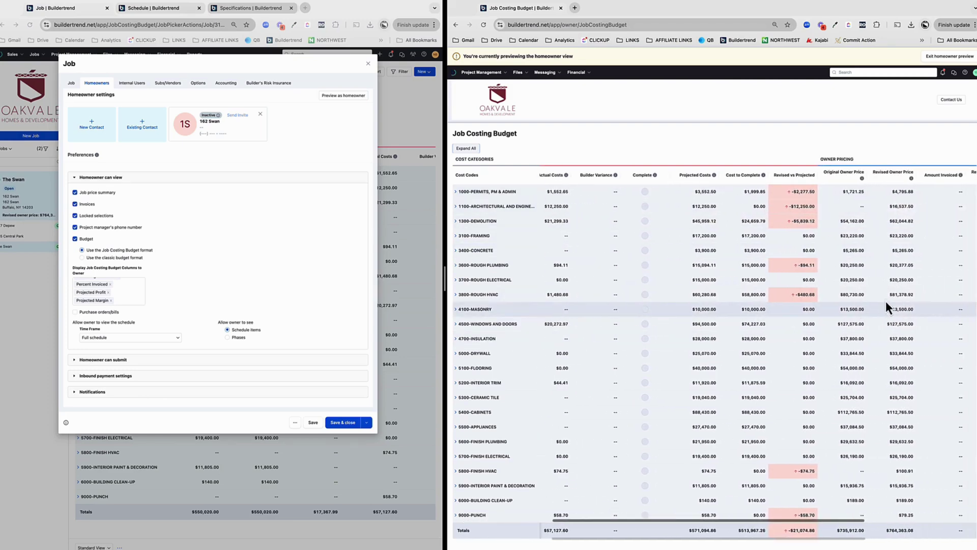
{"action": "scroll", "coordinate": [821, 247], "scroll_direction": "right", "scroll_amount": 5}
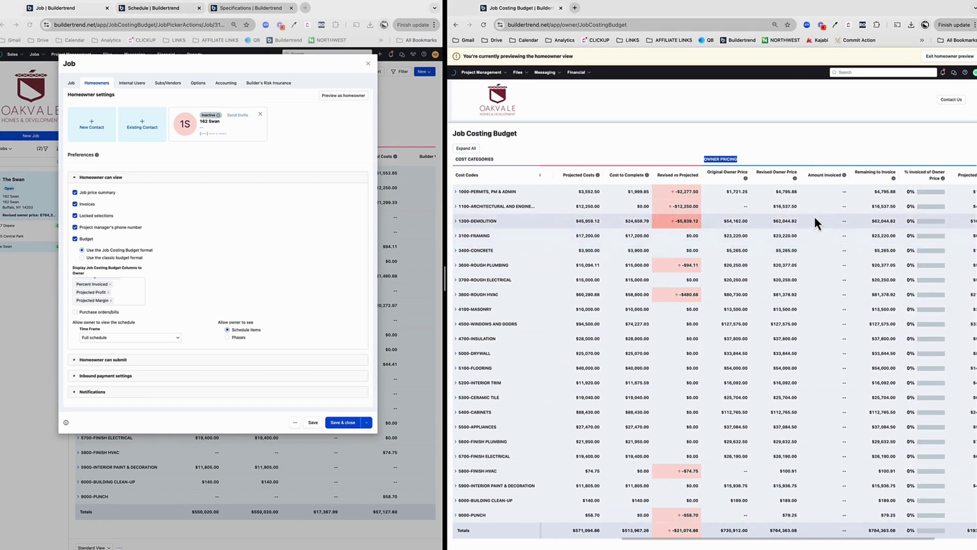
{"action": "left_click", "coordinate": [198, 166]}
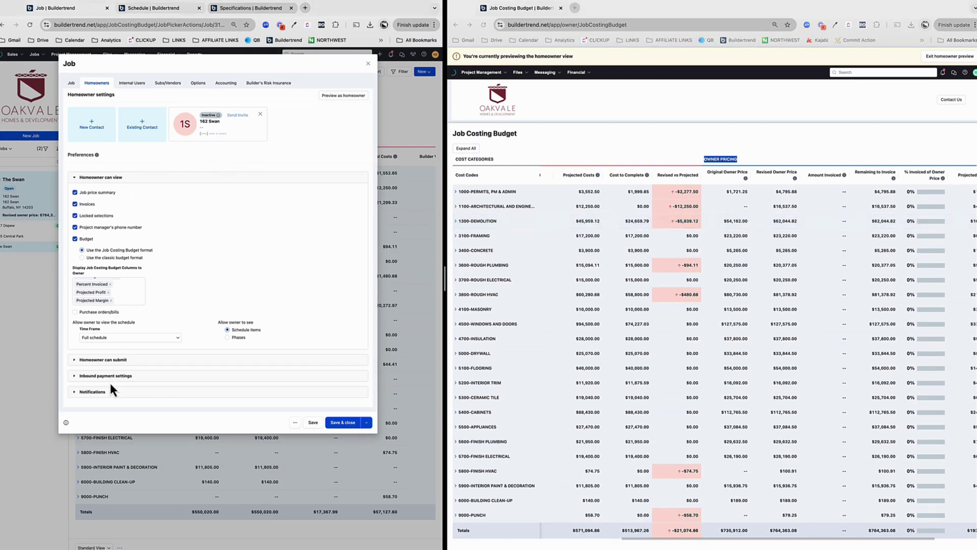
{"action": "left_click", "coordinate": [229, 84]}
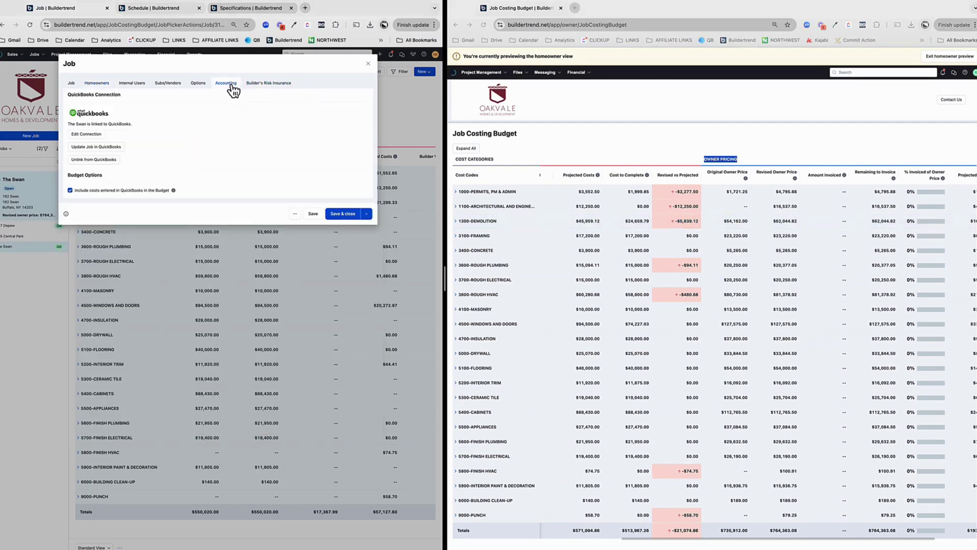
{"action": "left_click", "coordinate": [103, 84]}
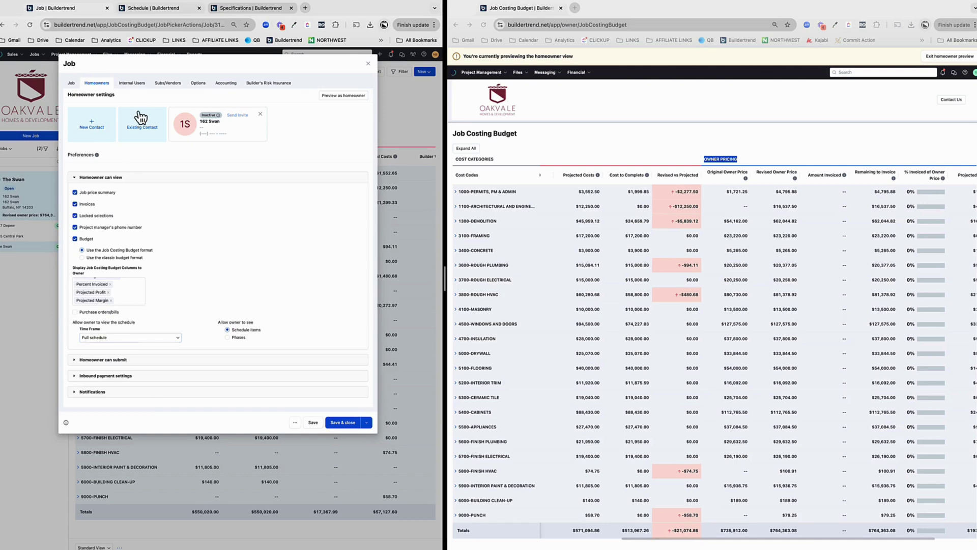
Keep Markup as the percentage type and show the 35% markup split across labor, equipment, material, subcontractor
{"action": "left_click", "coordinate": [198, 84]}
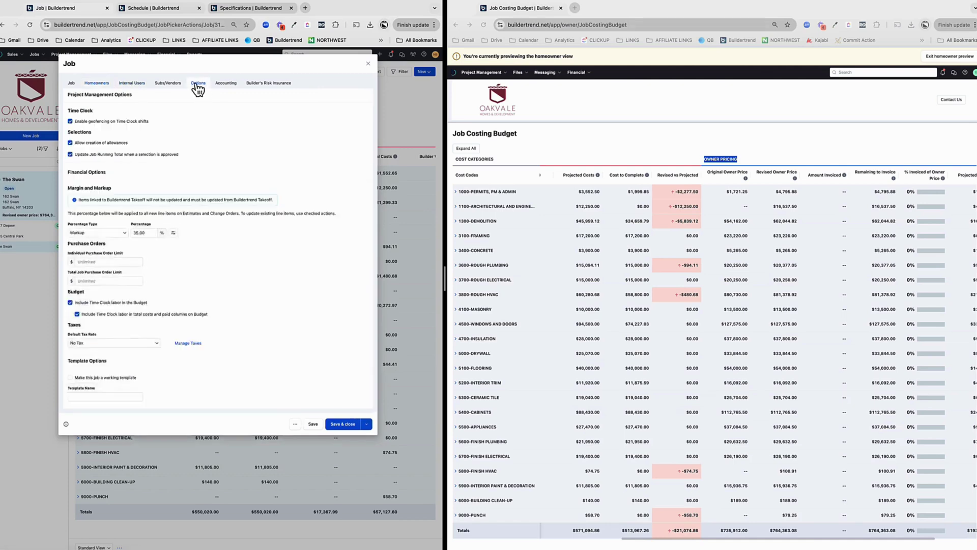
{"action": "left_click", "coordinate": [97, 232]}
{"action": "left_click", "coordinate": [86, 249]}
{"action": "left_click", "coordinate": [173, 233]}
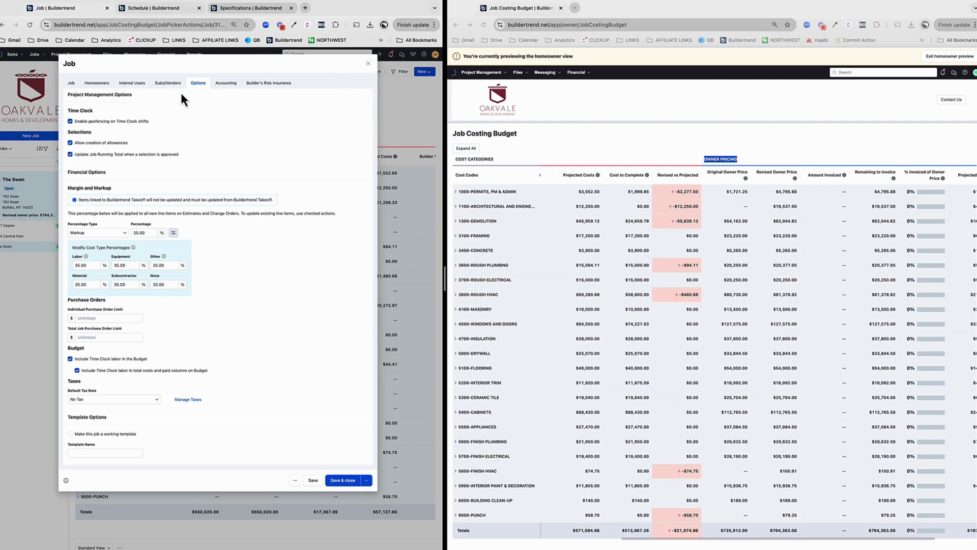
{"action": "scroll", "coordinate": [630, 238], "scroll_direction": "left", "scroll_amount": 8}
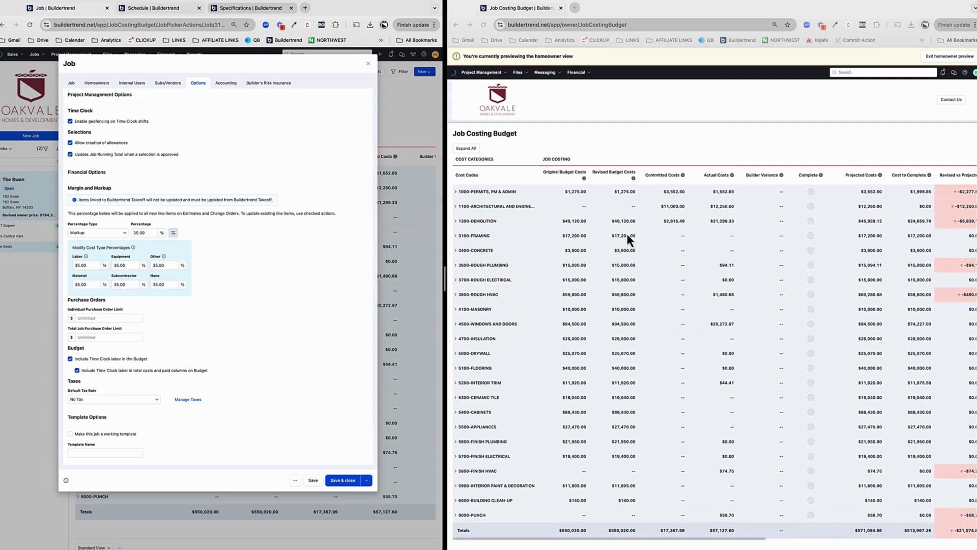
{"action": "scroll", "coordinate": [625, 235], "scroll_direction": "right", "scroll_amount": 5}
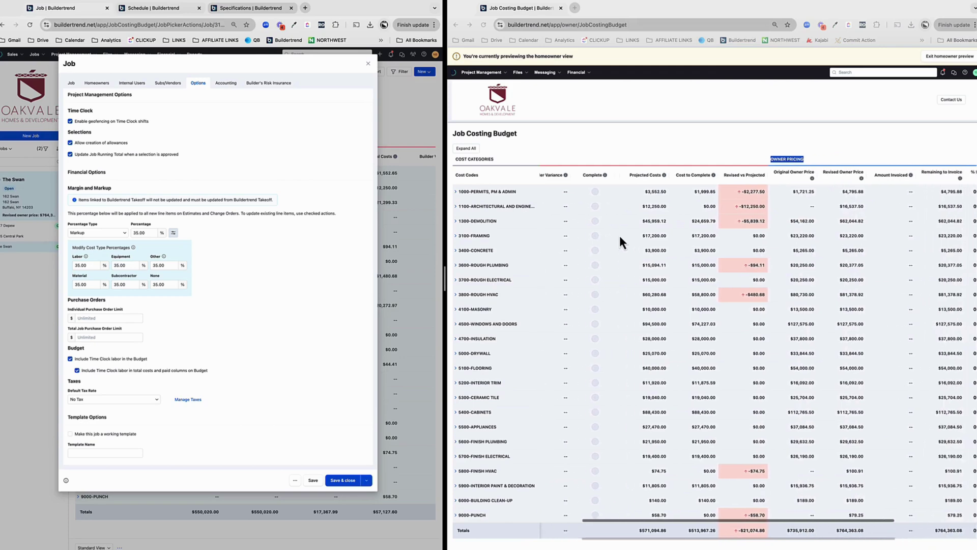
{"action": "scroll", "coordinate": [619, 236], "scroll_direction": "right", "scroll_amount": 3}
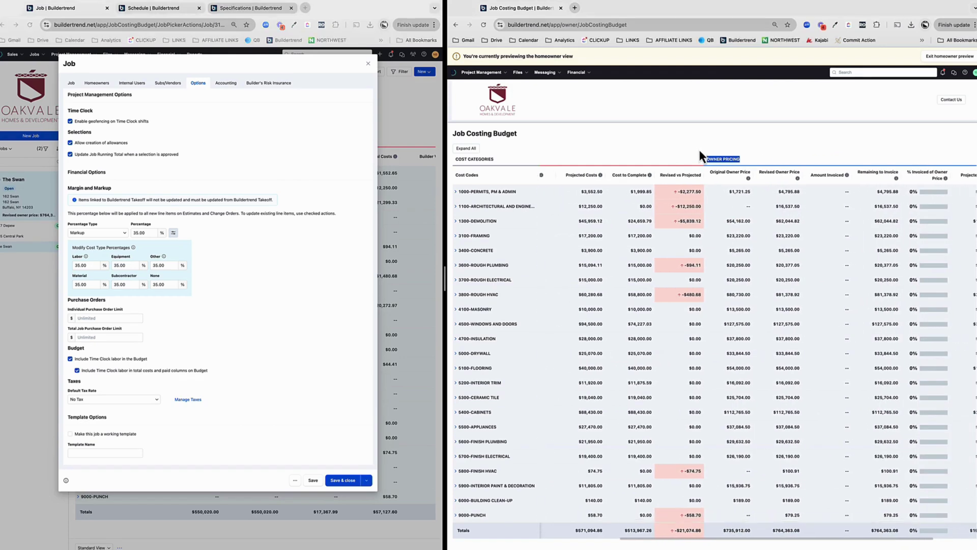
{"action": "left_click", "coordinate": [700, 151]}
{"action": "left_click", "coordinate": [314, 152]}
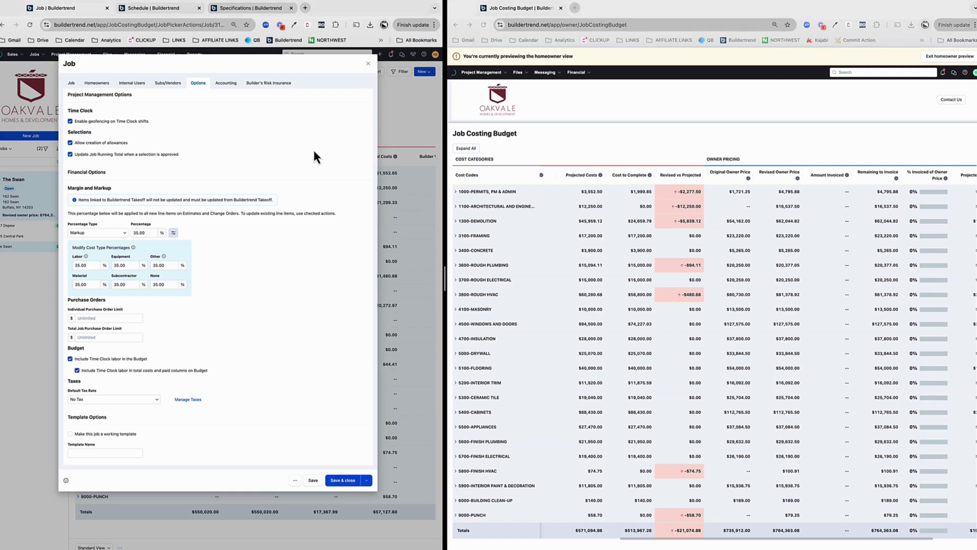
Open the owner's Job Costing Budget column list and uncheck every column
{"action": "left_click", "coordinate": [100, 84]}
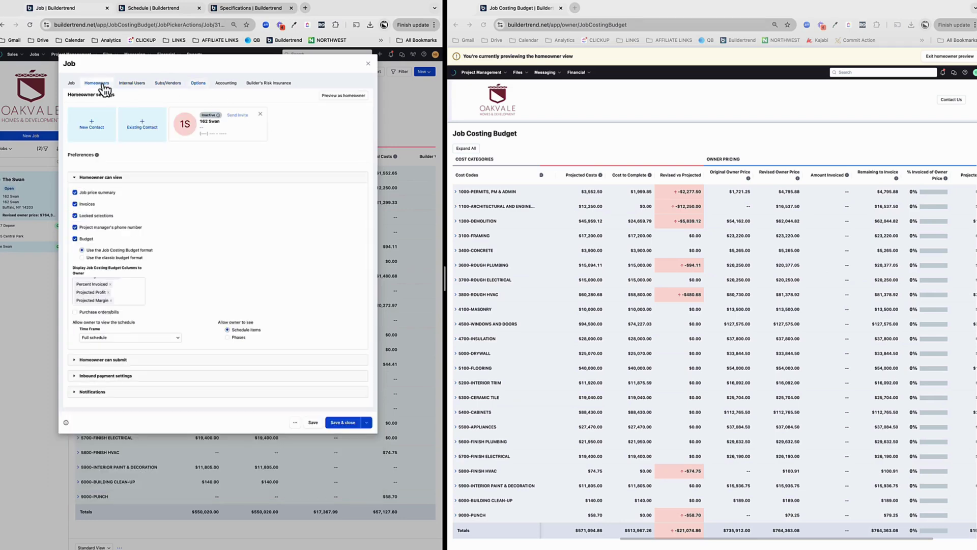
{"action": "left_click", "coordinate": [132, 297]}
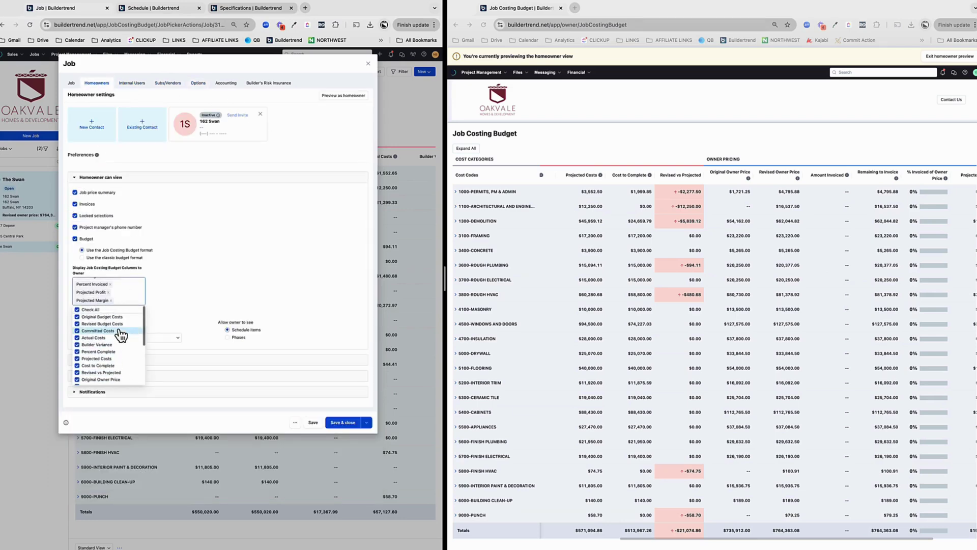
{"action": "left_click", "coordinate": [90, 310]}
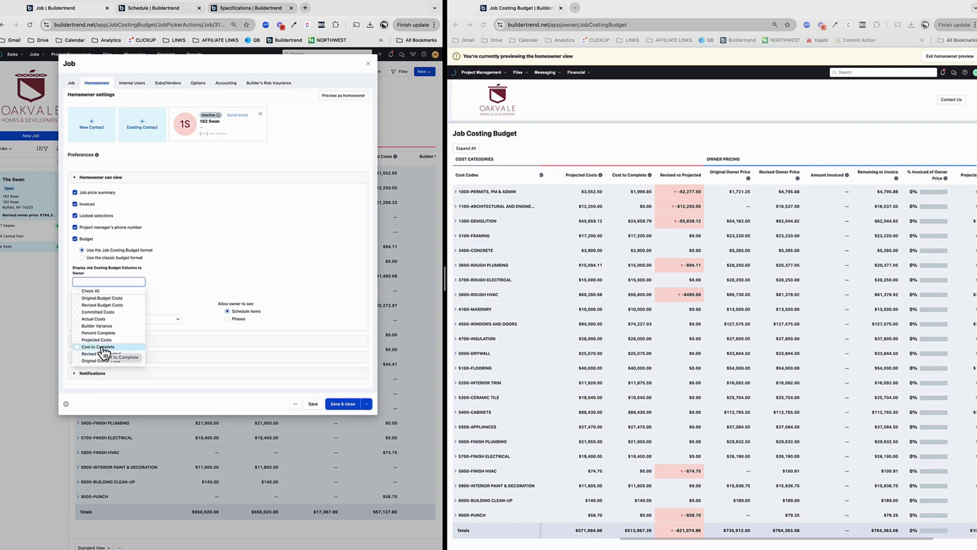
{"action": "scroll", "coordinate": [104, 351], "scroll_direction": "down", "scroll_amount": 2}
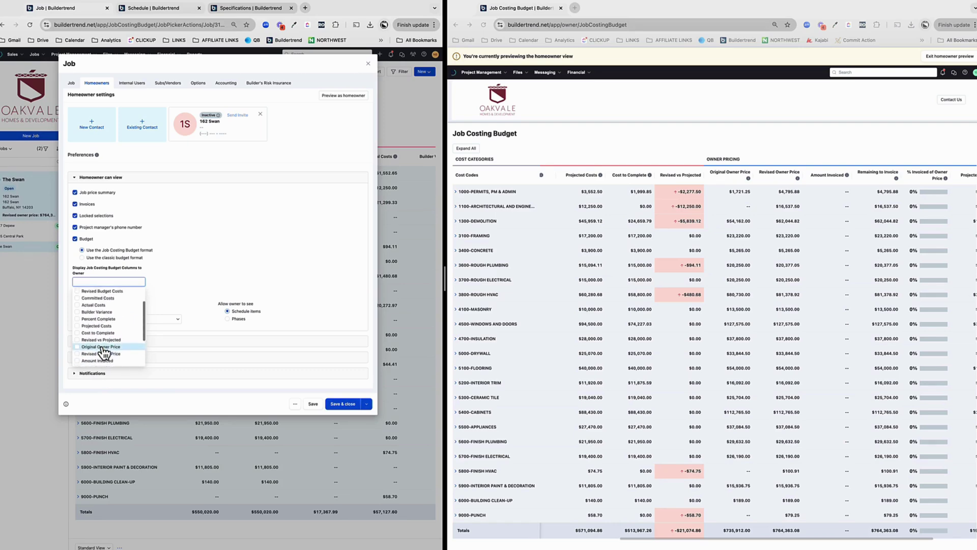
{"action": "scroll", "coordinate": [103, 351], "scroll_direction": "down", "scroll_amount": 3}
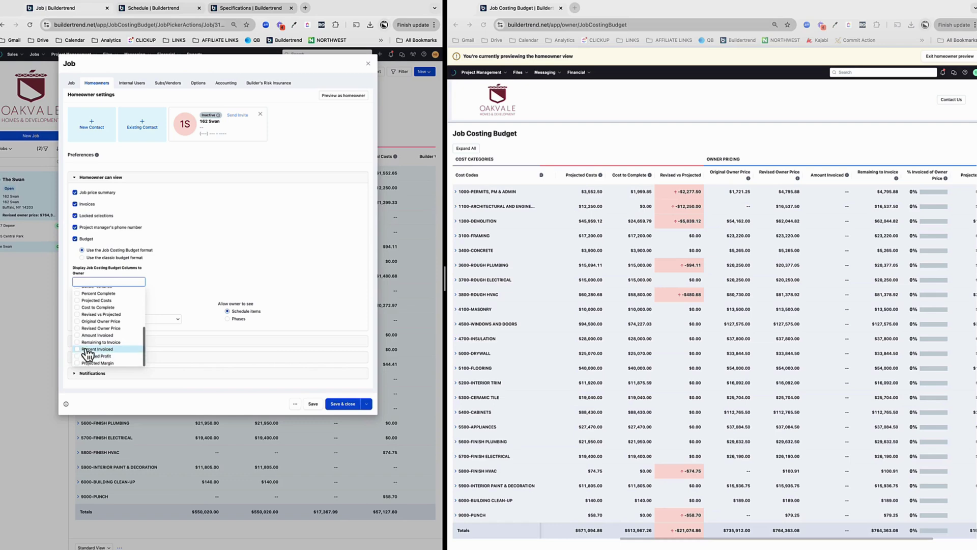
Tick Original/Revised Owner Price, Amount Invoiced, Remaining to Invoice and Percent Invoiced, then save
{"action": "left_click", "coordinate": [78, 328]}
{"action": "left_click", "coordinate": [78, 321]}
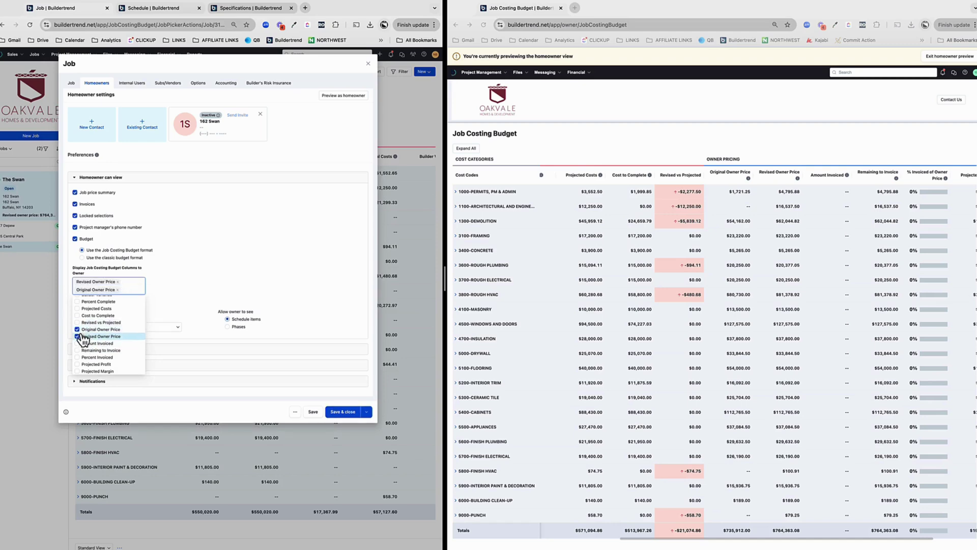
{"action": "left_click", "coordinate": [79, 343]}
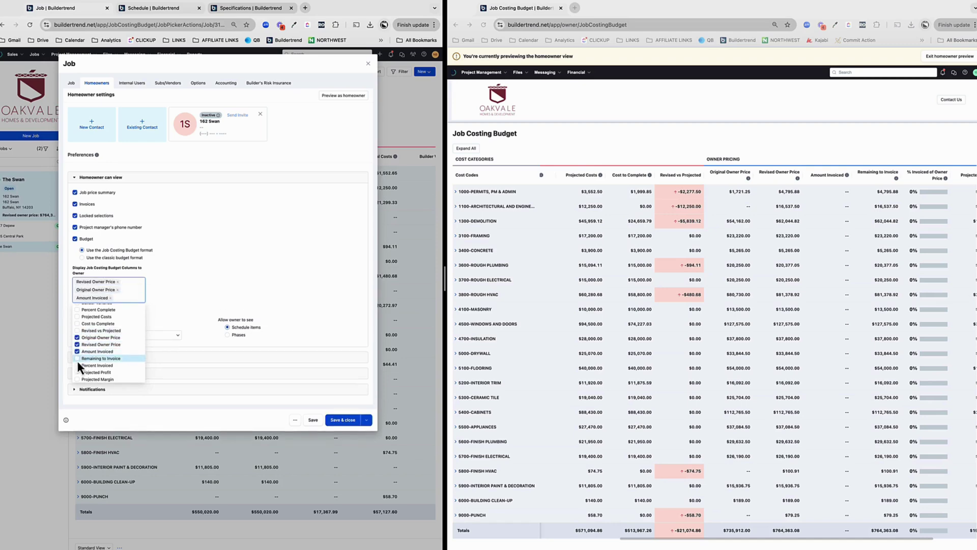
{"action": "left_click", "coordinate": [78, 359]}
{"action": "left_click", "coordinate": [79, 368]}
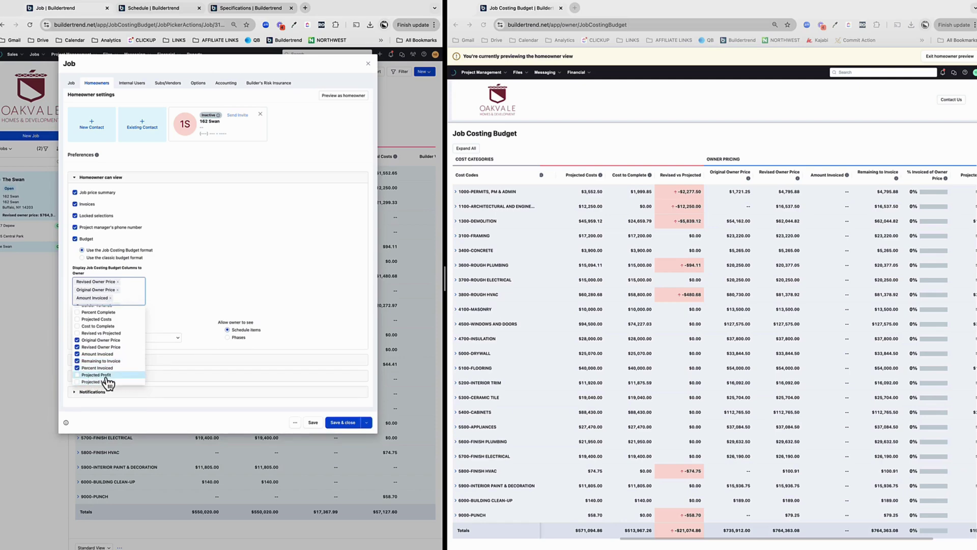
{"action": "scroll", "coordinate": [104, 374], "scroll_direction": "up", "scroll_amount": 1}
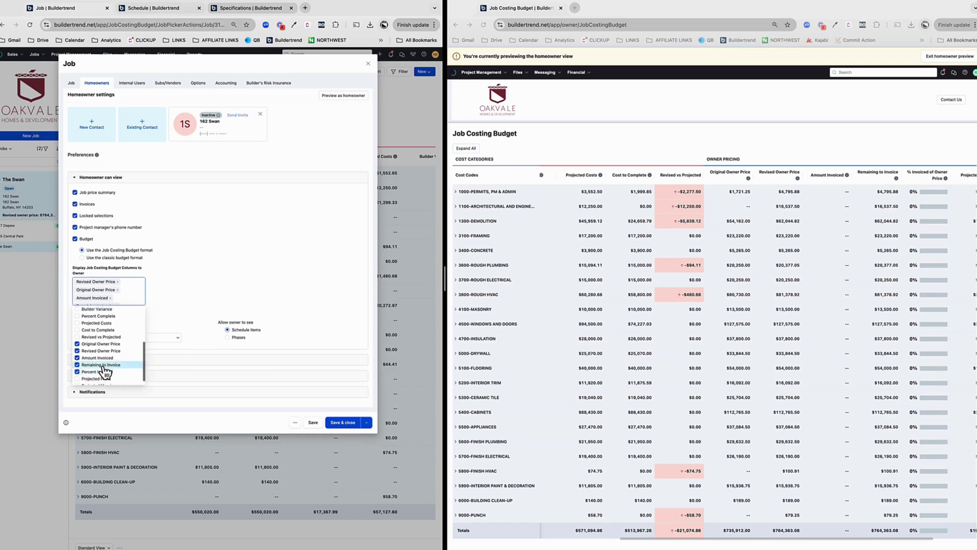
{"action": "scroll", "coordinate": [103, 369], "scroll_direction": "up", "scroll_amount": 3}
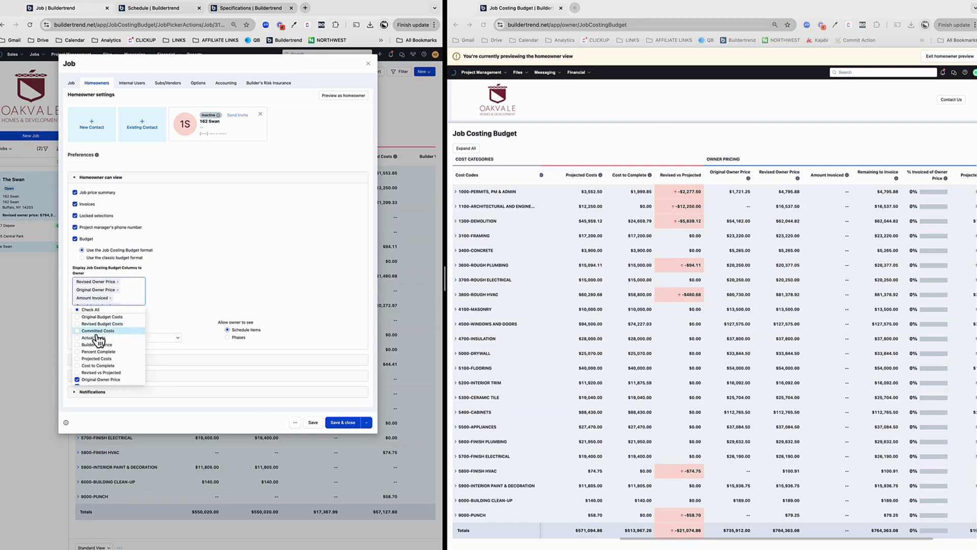
{"action": "left_click", "coordinate": [257, 288]}
{"action": "left_click", "coordinate": [313, 422]}
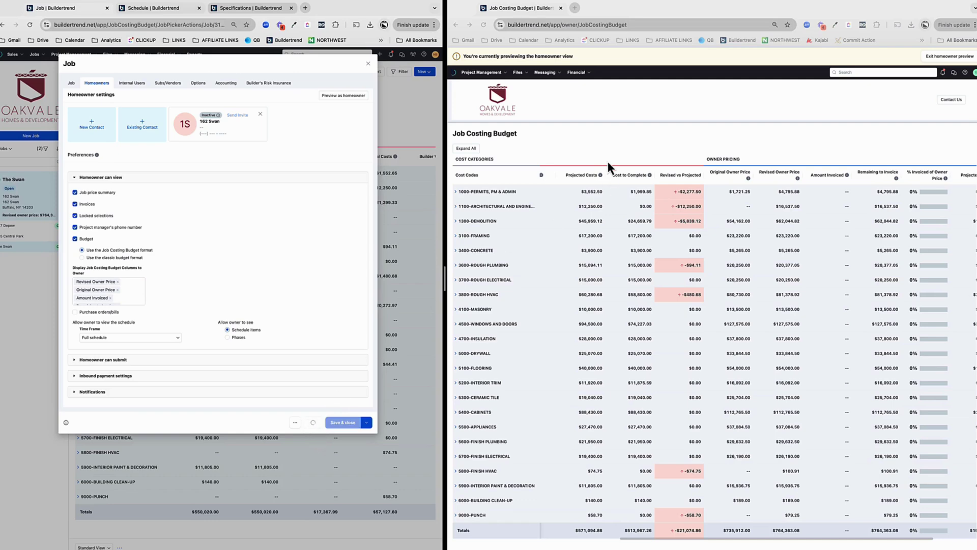
Reload the preview, check the Original Owner Price total, collapse all categories, and close the Job dialog
{"action": "left_click", "coordinate": [483, 25]}
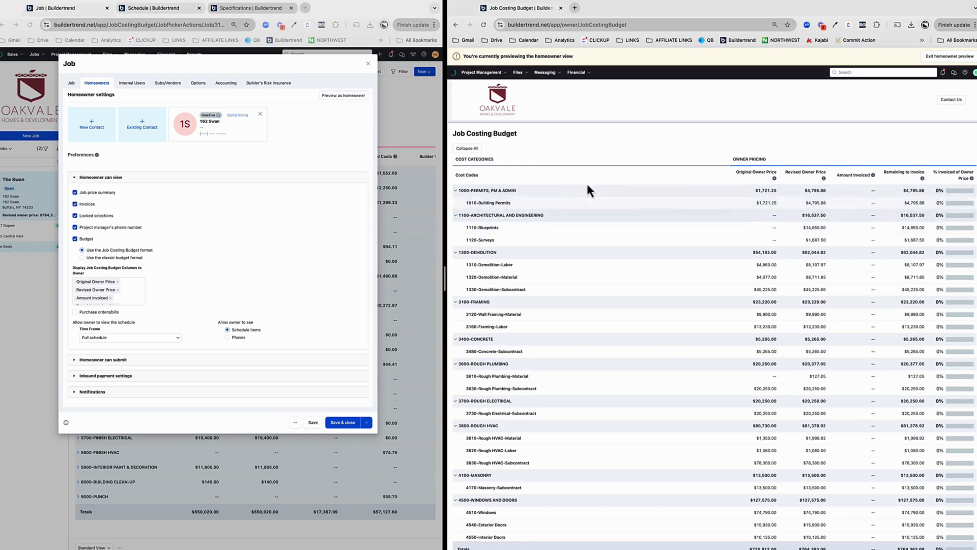
{"action": "scroll", "coordinate": [835, 213], "scroll_direction": "right", "scroll_amount": 1}
{"action": "scroll", "coordinate": [834, 206], "scroll_direction": "left", "scroll_amount": 1}
{"action": "scroll", "coordinate": [819, 356], "scroll_direction": "down", "scroll_amount": 5}
{"action": "scroll", "coordinate": [814, 441], "scroll_direction": "down", "scroll_amount": 3}
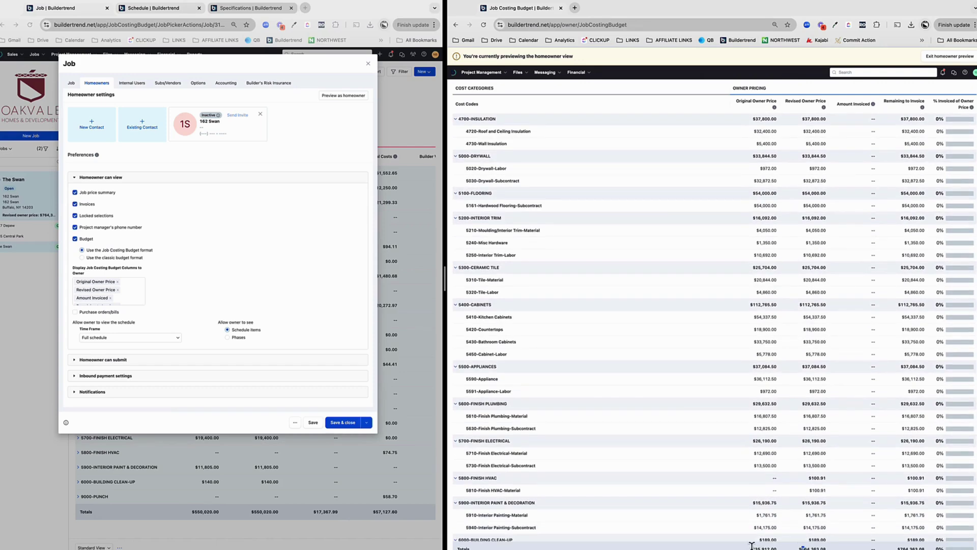
{"action": "left_click_drag", "start_coordinate": [752, 545], "coordinate": [774, 545]}
{"action": "scroll", "coordinate": [781, 460], "scroll_direction": "up", "scroll_amount": 8}
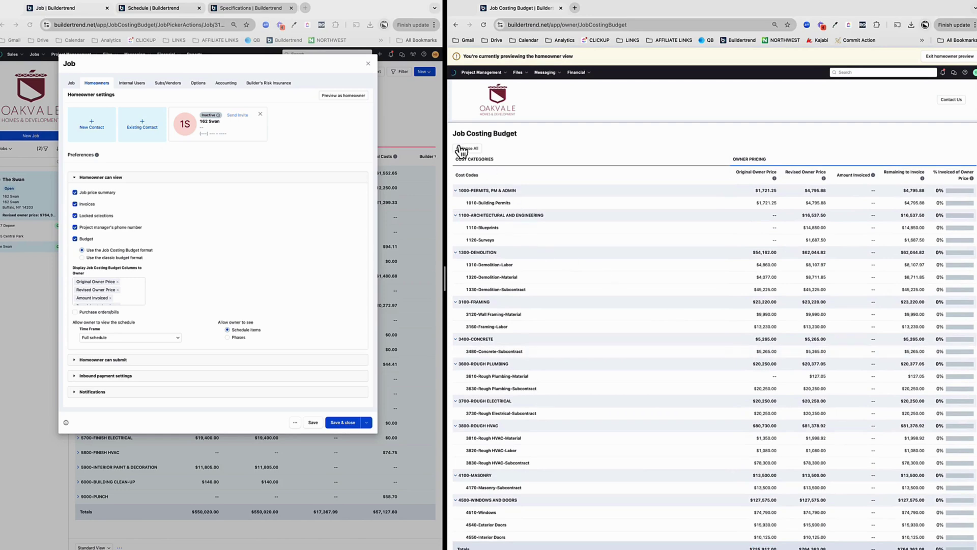
{"action": "left_click", "coordinate": [462, 149]}
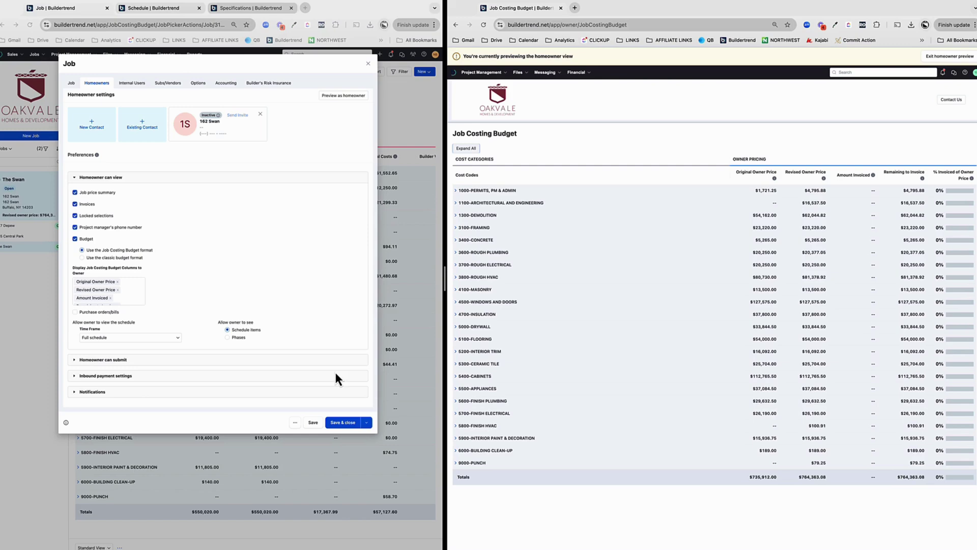
{"action": "left_click", "coordinate": [368, 64]}
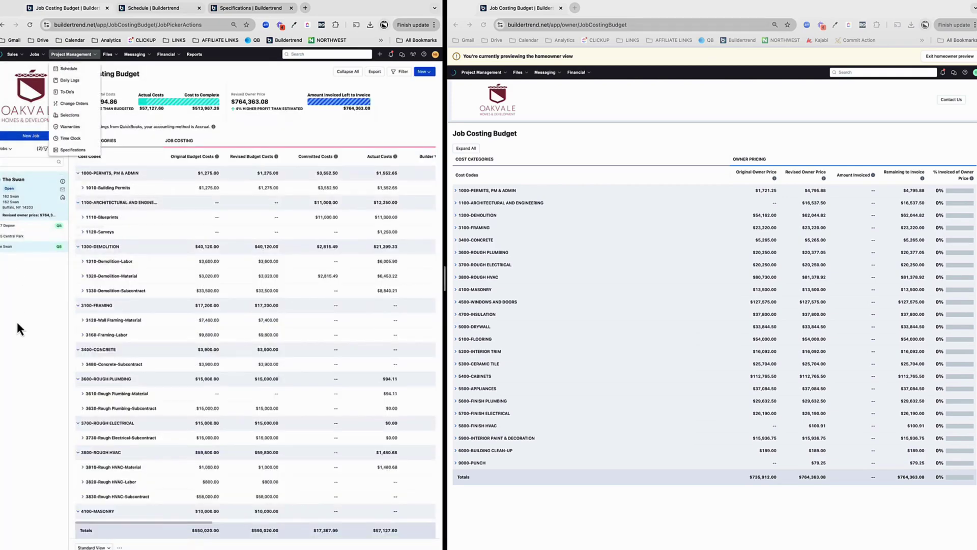
Open the job's Specifications page in the builder and try Specifications in the homeowner preview
{"action": "left_click", "coordinate": [15, 227]}
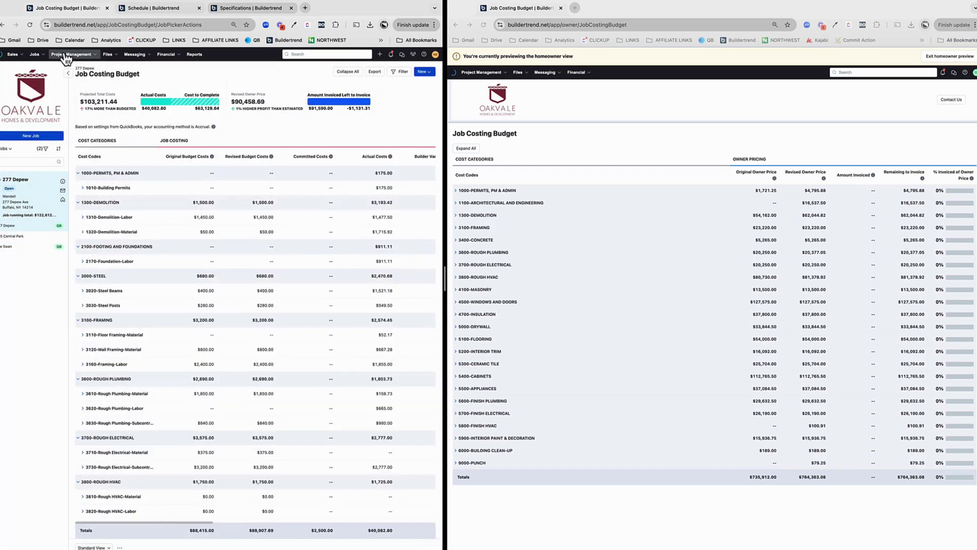
{"action": "mouse_move", "coordinate": [93, 56]}
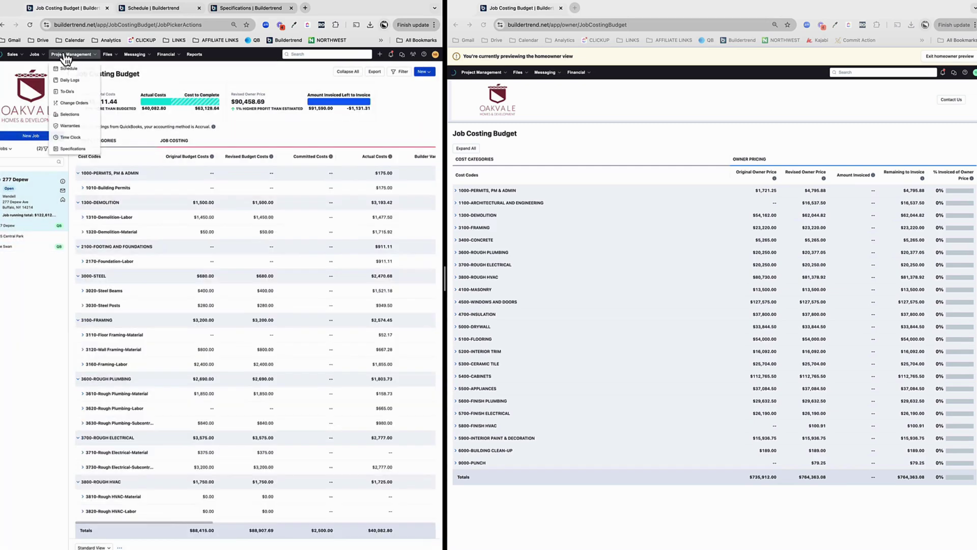
{"action": "left_click", "coordinate": [68, 149]}
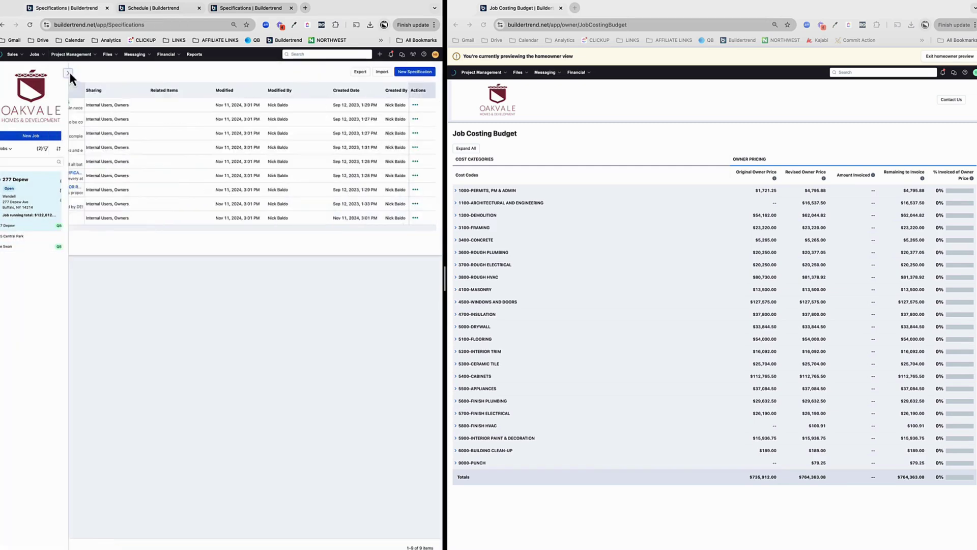
{"action": "mouse_move", "coordinate": [481, 72]}
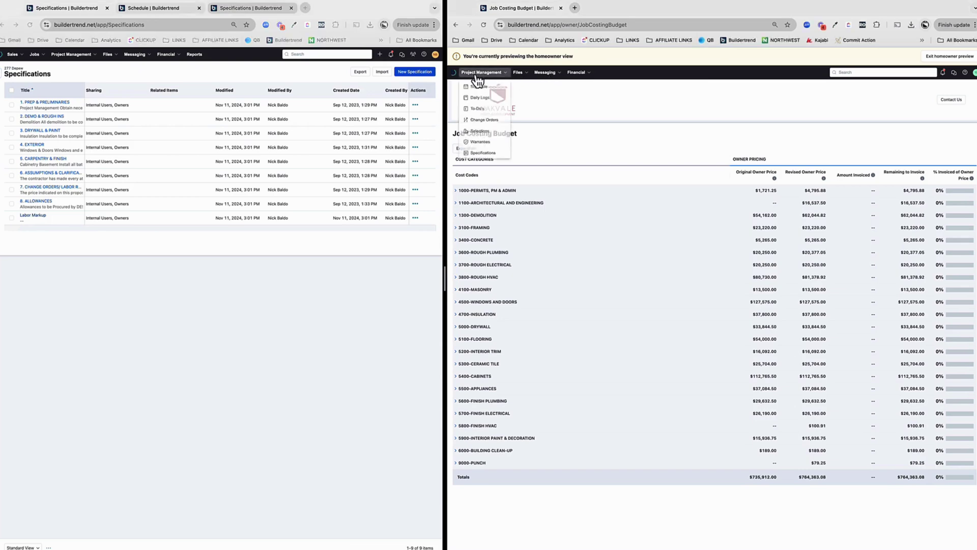
{"action": "left_click", "coordinate": [483, 157]}
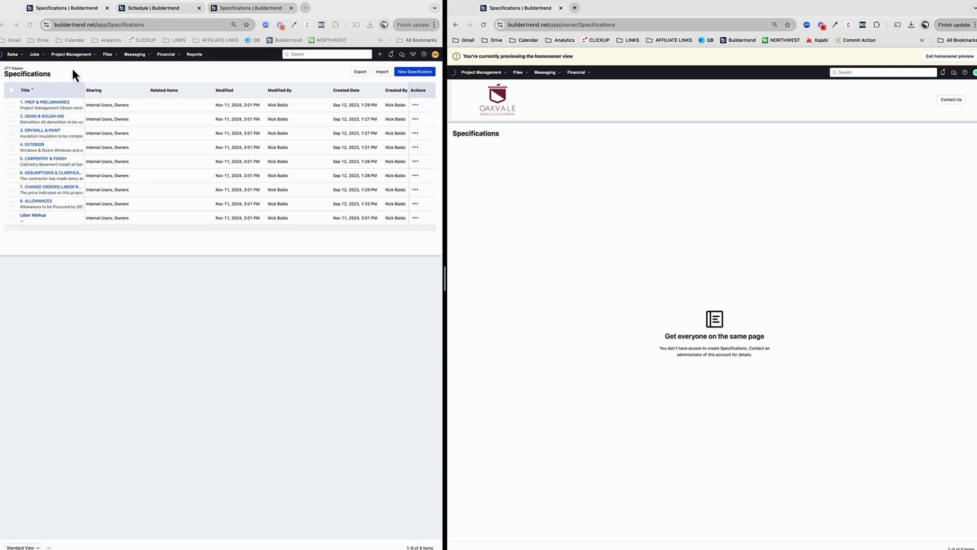
Open the job's owner portal in the preview window and go to Project Management > Specifications
{"action": "left_click", "coordinate": [5, 83]}
{"action": "left_click", "coordinate": [62, 200]}
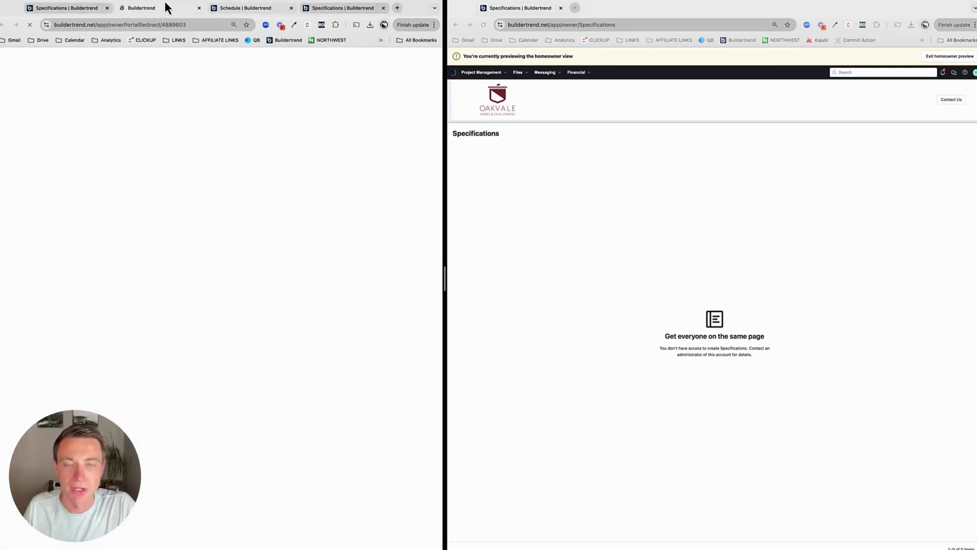
{"action": "left_click", "coordinate": [170, 8]}
{"action": "left_click", "coordinate": [108, 109]}
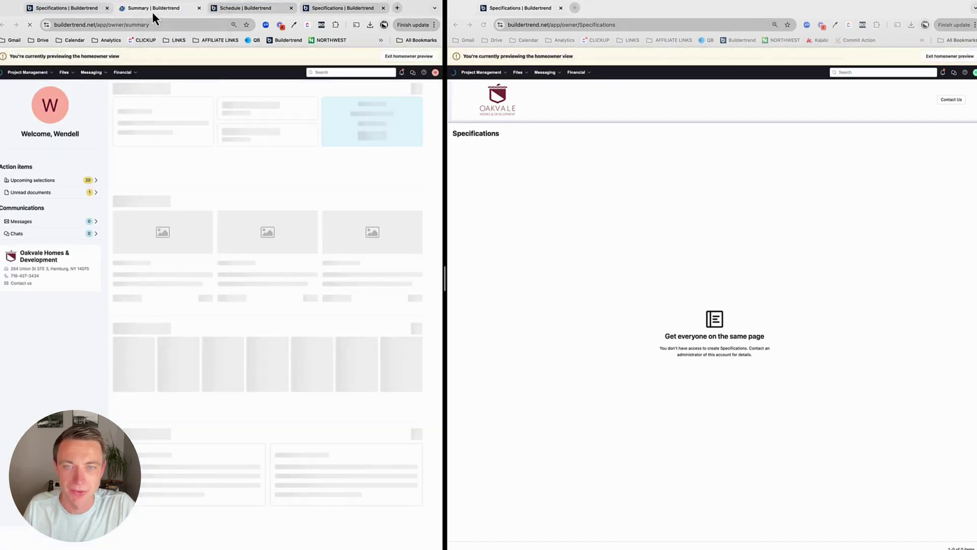
{"action": "left_click_drag", "start_coordinate": [151, 11], "coordinate": [675, 218]}
{"action": "left_click_drag", "start_coordinate": [626, 258], "coordinate": [611, 9]}
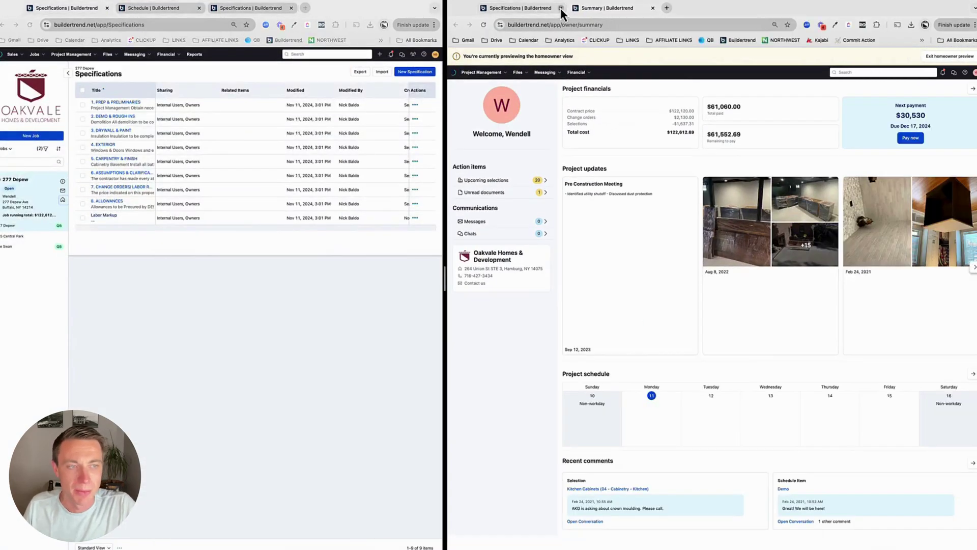
{"action": "left_click", "coordinate": [560, 8]}
{"action": "left_click", "coordinate": [490, 74]}
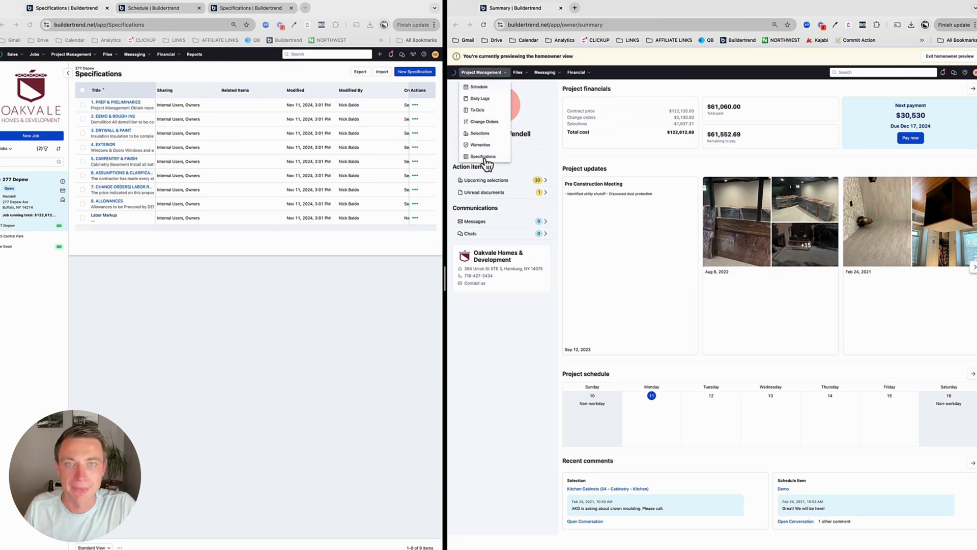
{"action": "left_click", "coordinate": [483, 162]}
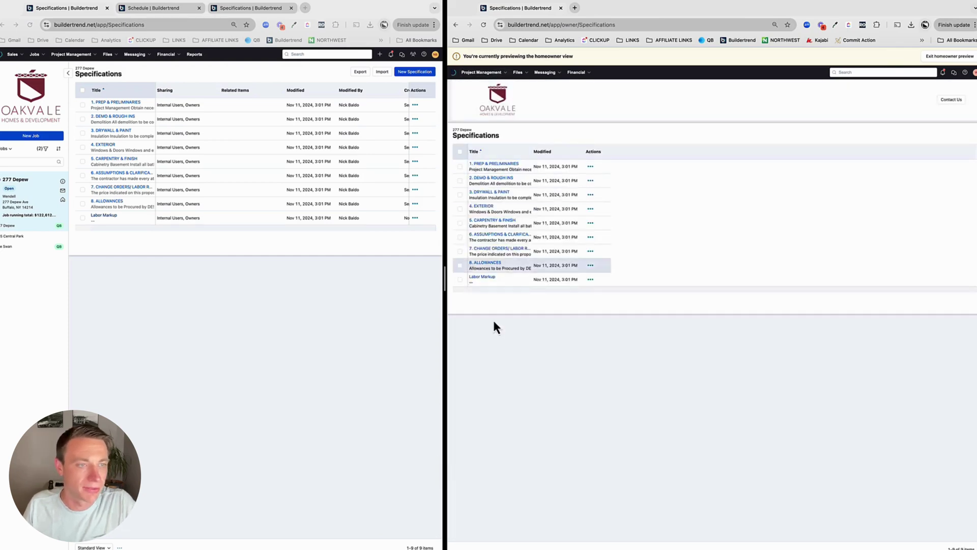
Select all nine specifications, untick 'Owners can view when signed in', share, and reload the preview
{"action": "left_click", "coordinate": [339, 382]}
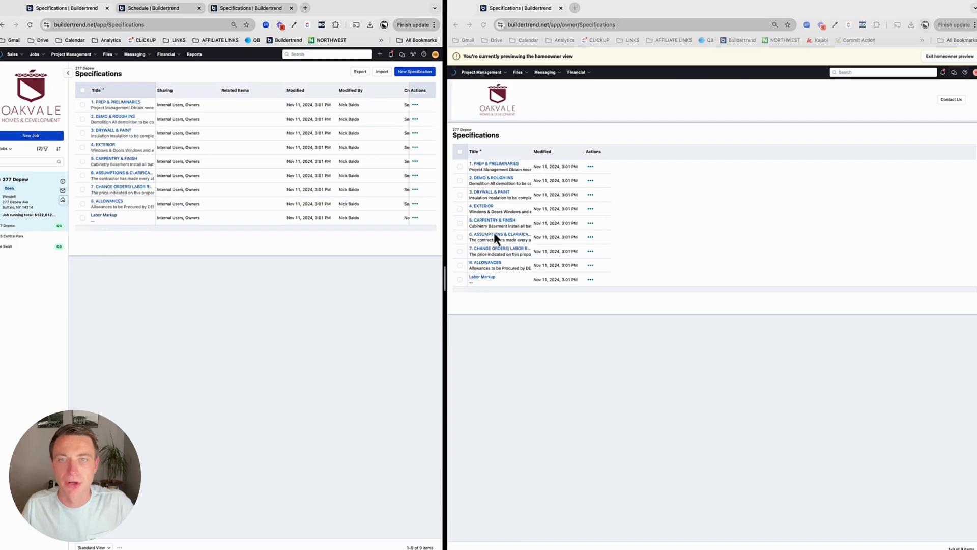
{"action": "left_click", "coordinate": [83, 90]}
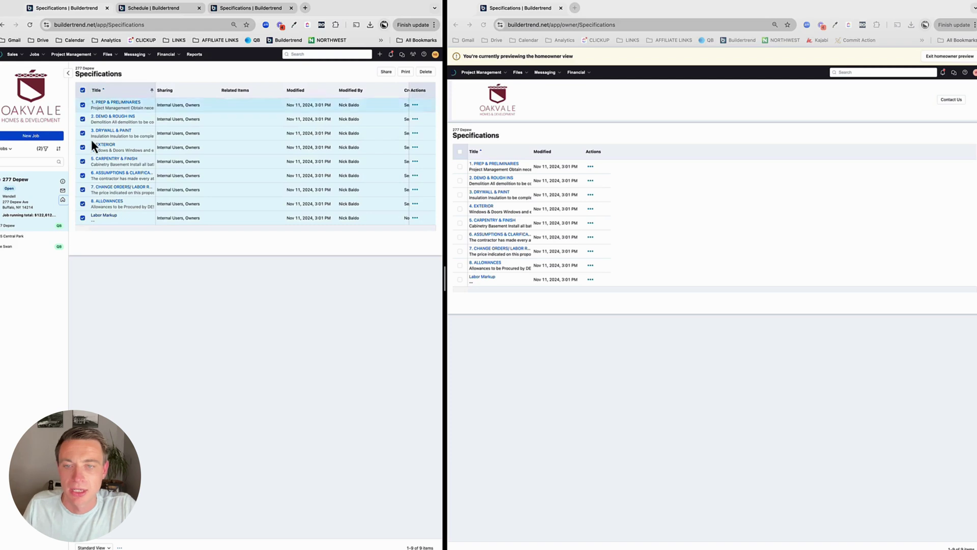
{"action": "left_click", "coordinate": [386, 71]}
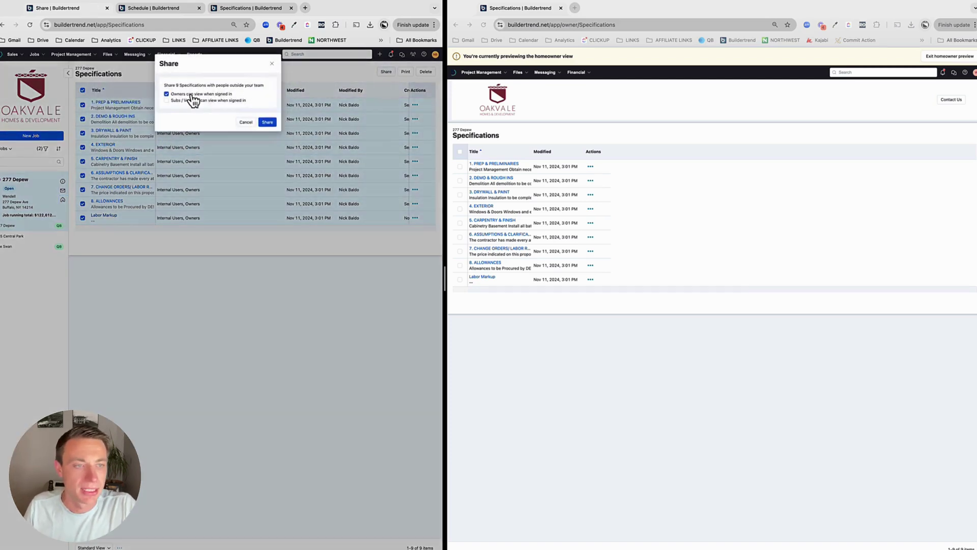
{"action": "left_click", "coordinate": [179, 96]}
{"action": "left_click", "coordinate": [269, 124]}
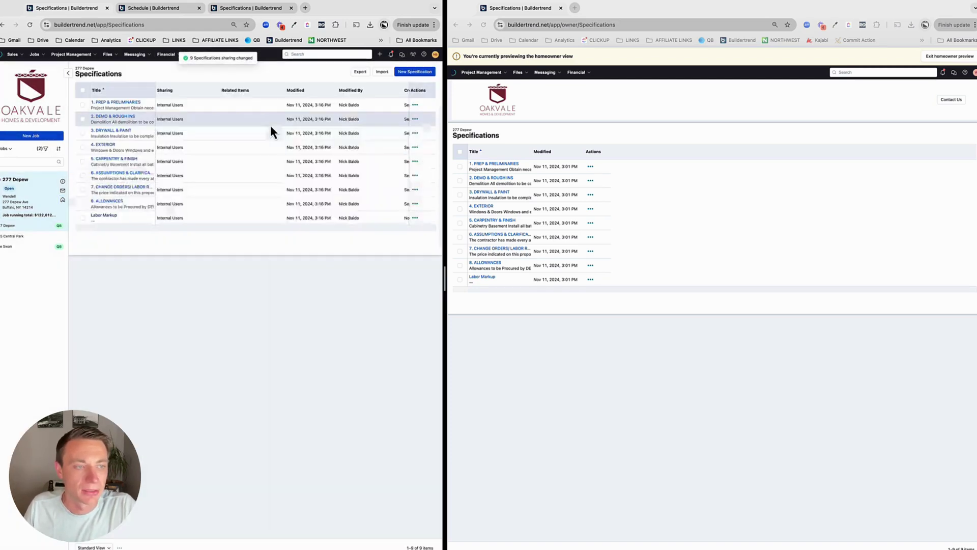
{"action": "left_click", "coordinate": [485, 25]}
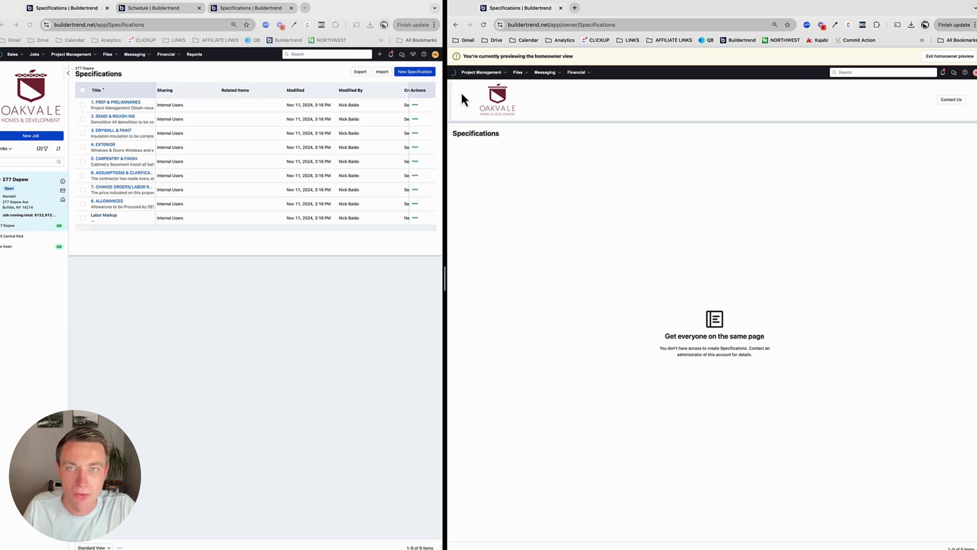
{"action": "left_click", "coordinate": [83, 92]}
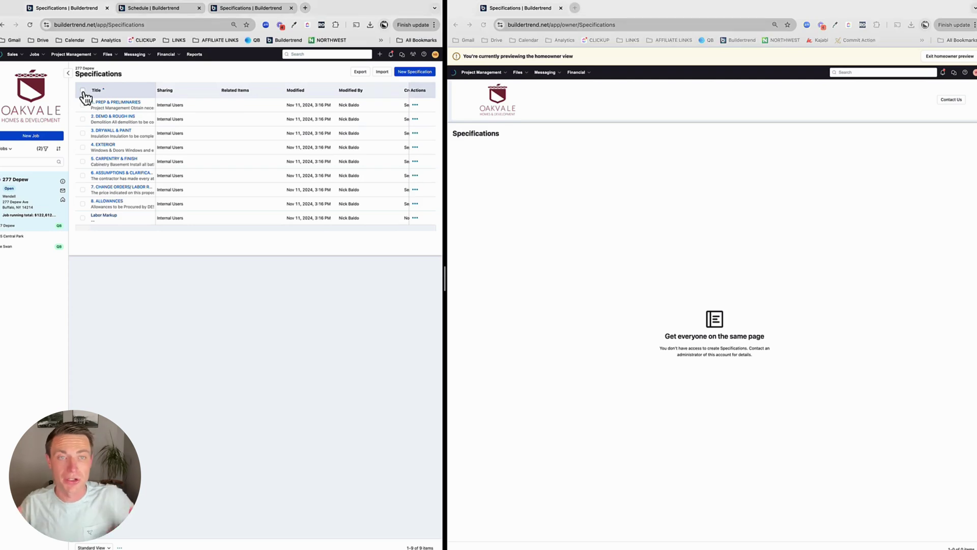
Review Labor Markup, then share the other eight specifications with owners when signed in
{"action": "left_click", "coordinate": [104, 217]}
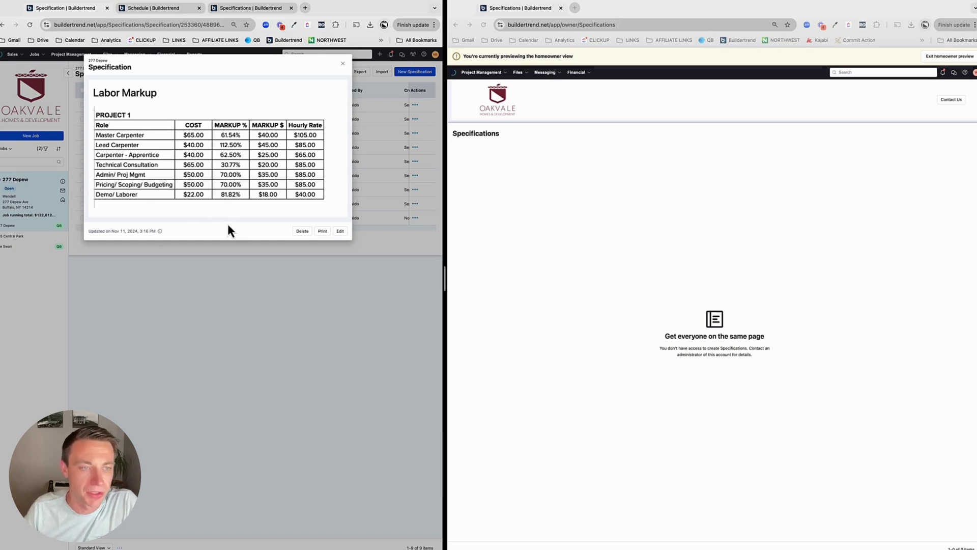
{"action": "left_click", "coordinate": [343, 64]}
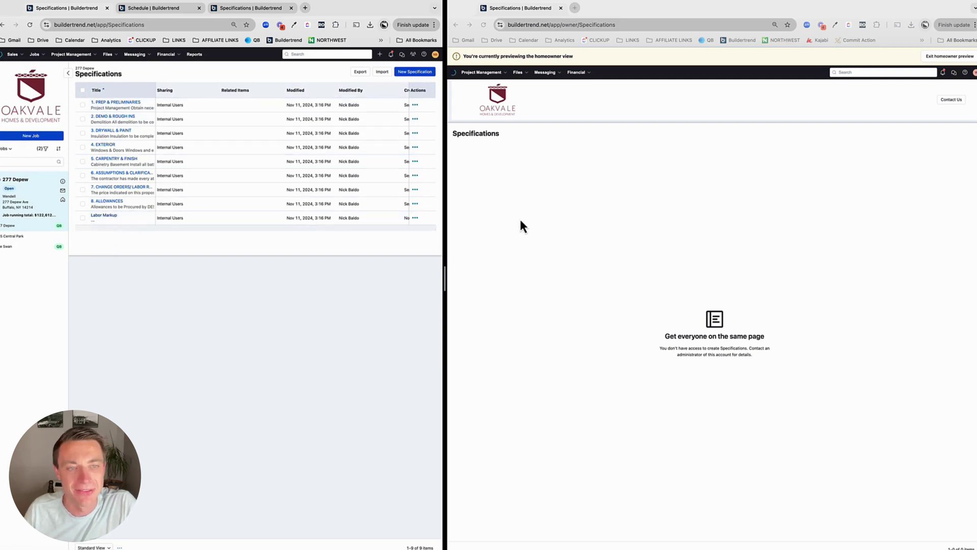
{"action": "left_click", "coordinate": [83, 90]}
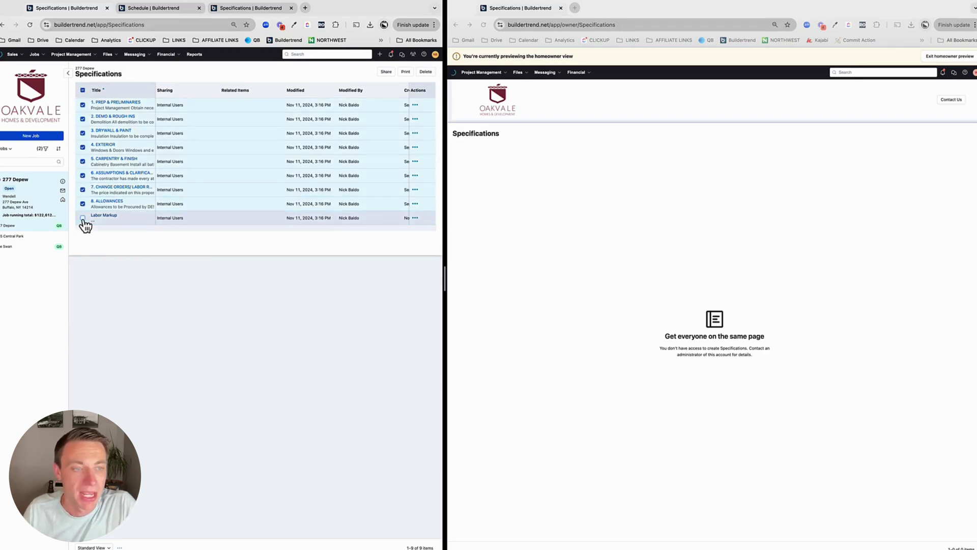
{"action": "left_click", "coordinate": [385, 72]}
{"action": "left_click", "coordinate": [186, 95]}
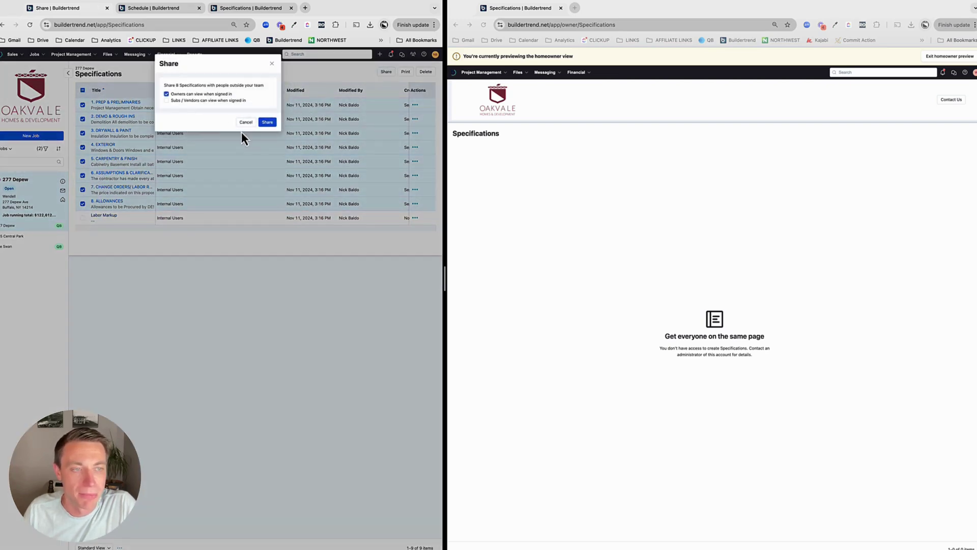
{"action": "left_click", "coordinate": [268, 122]}
Reload the homeowner preview and open the Change Orders/Labor Rates and Drywall & Paint specifications
{"action": "left_click", "coordinate": [519, 59]}
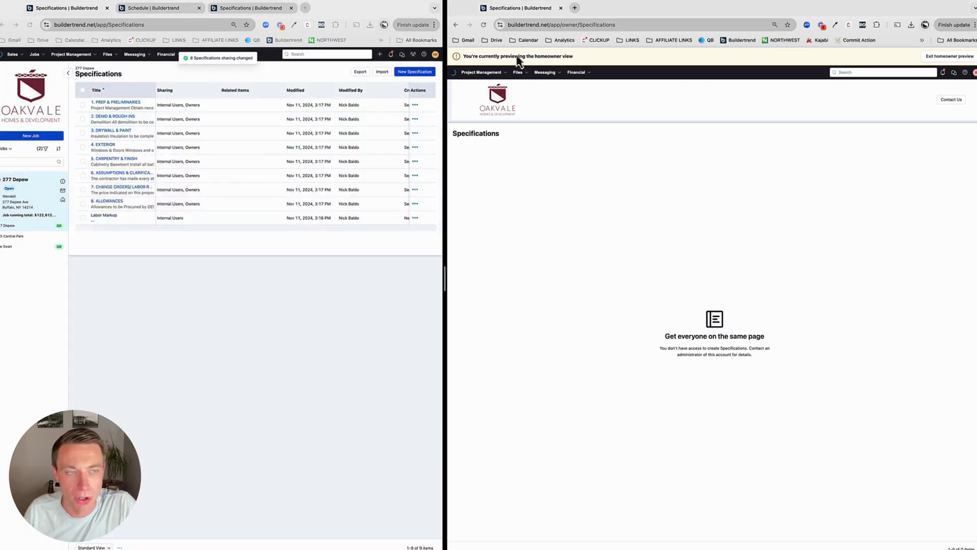
{"action": "left_click", "coordinate": [486, 26]}
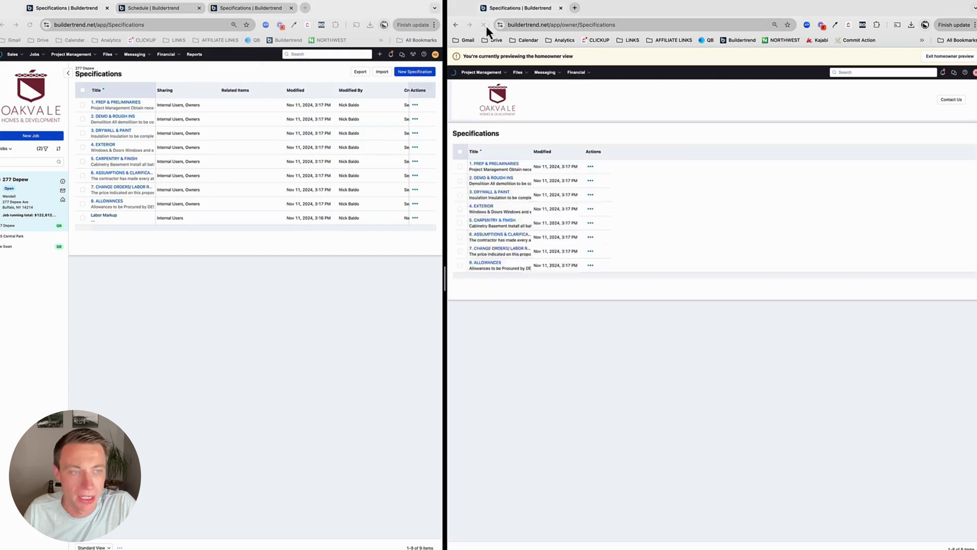
{"action": "left_click", "coordinate": [492, 250]}
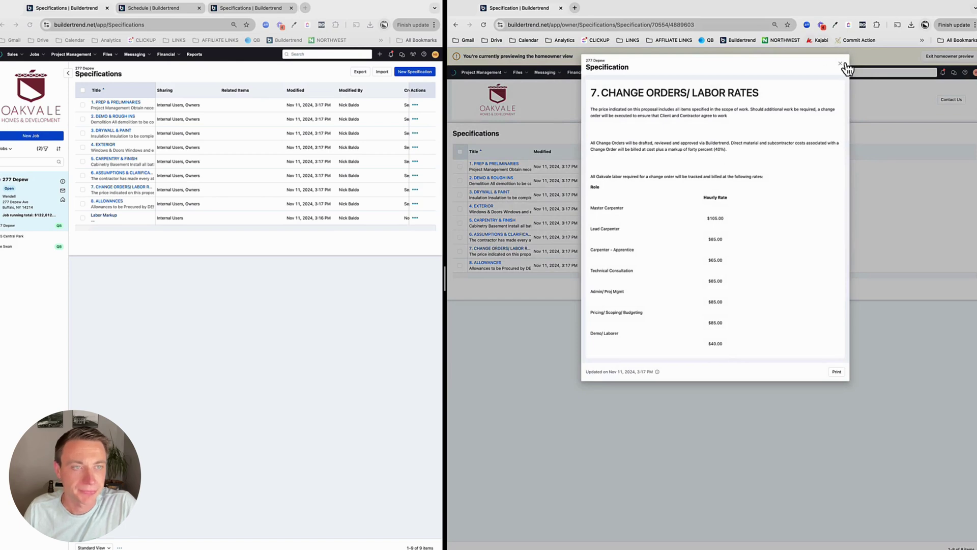
{"action": "left_click", "coordinate": [843, 65]}
{"action": "left_click", "coordinate": [488, 192]}
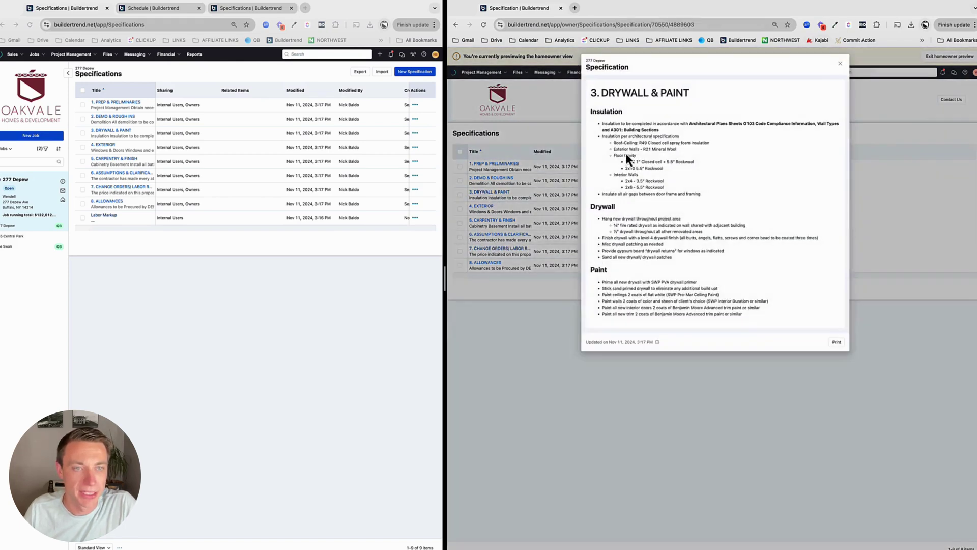
{"action": "left_click", "coordinate": [840, 63]}
{"action": "left_click", "coordinate": [267, 311]}
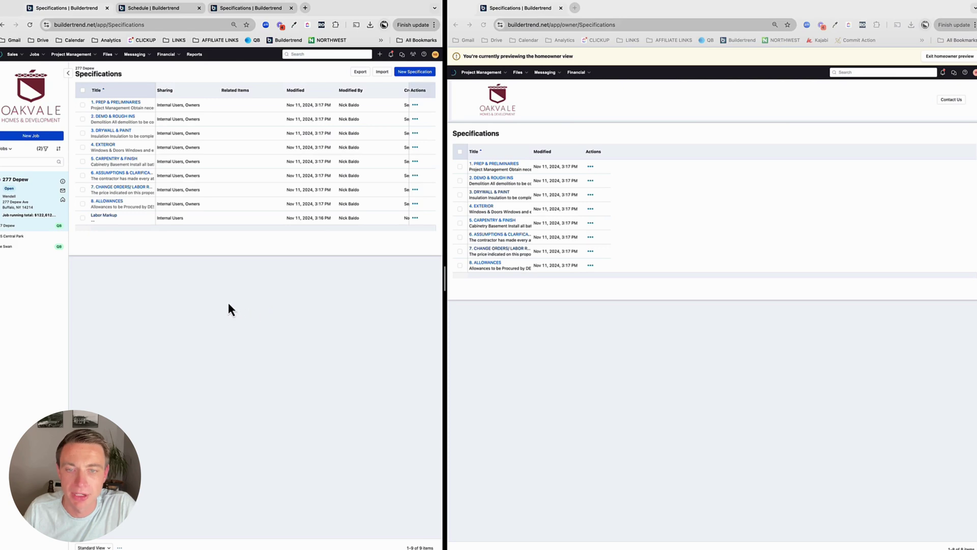
Browse the job's Documents, check the Architect/Designer folder, then open Client Shared and its '...' options menu
{"action": "left_click", "coordinate": [113, 68]}
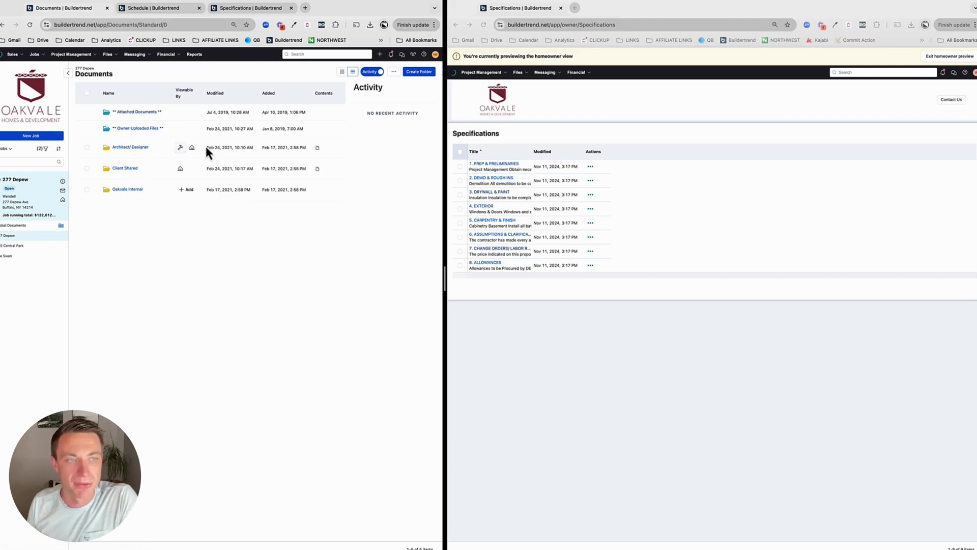
{"action": "left_click", "coordinate": [131, 147]}
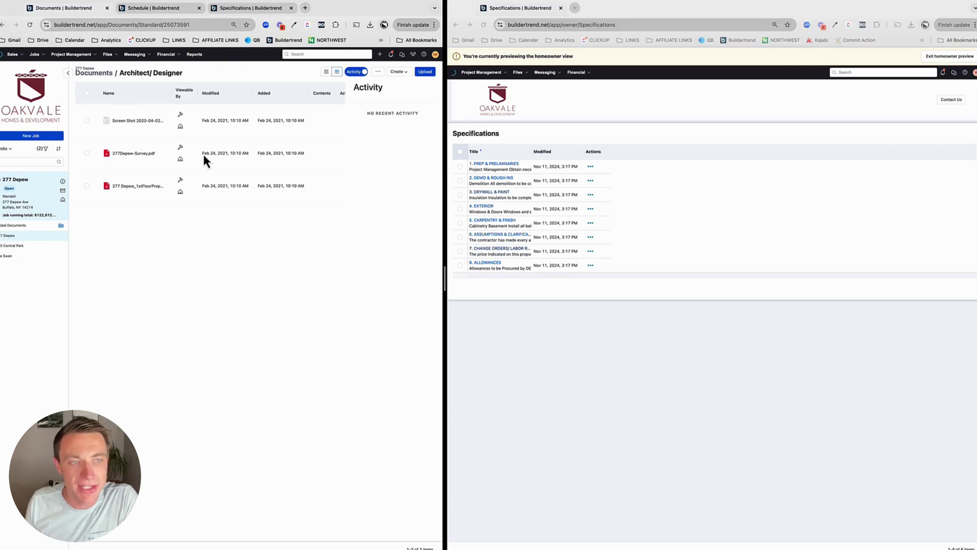
{"action": "left_click", "coordinate": [5, 27]}
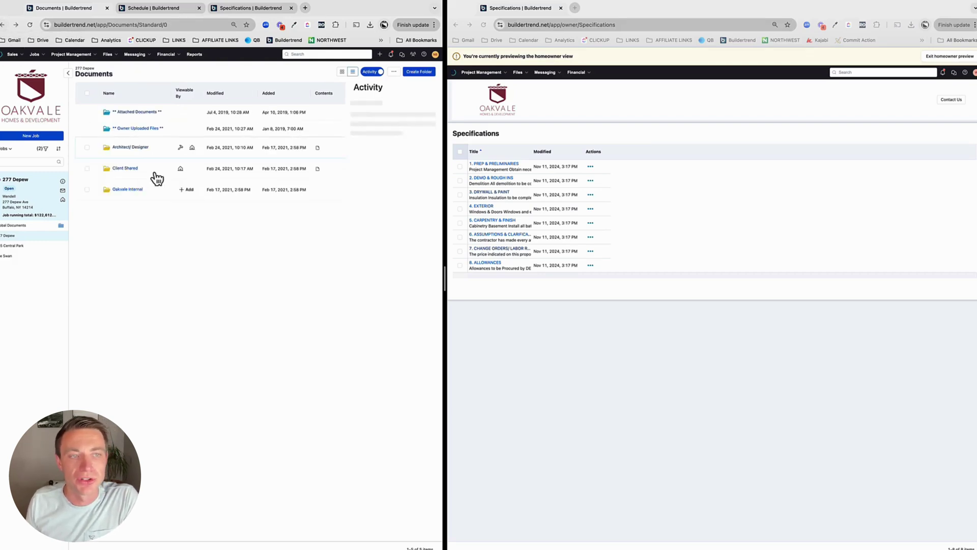
{"action": "left_click", "coordinate": [127, 169]}
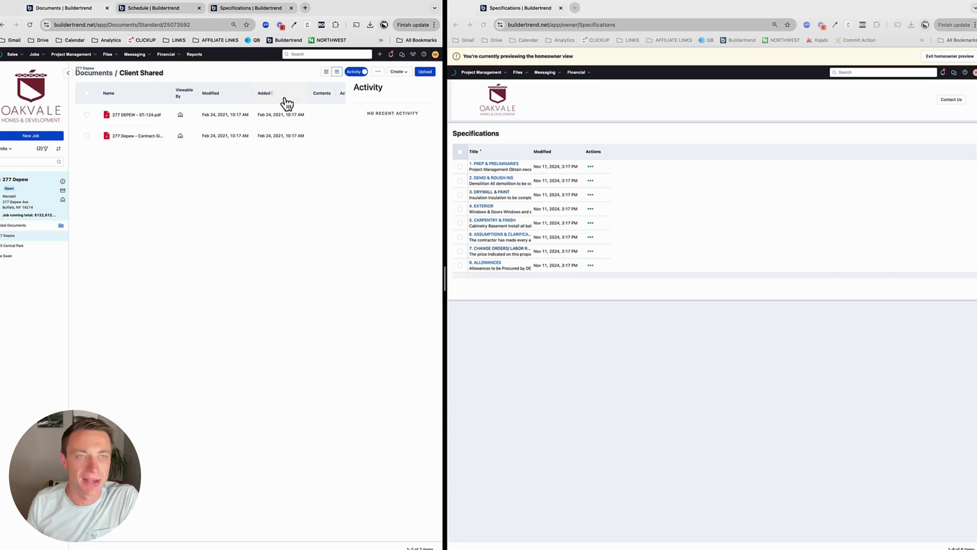
{"action": "left_click", "coordinate": [377, 71]}
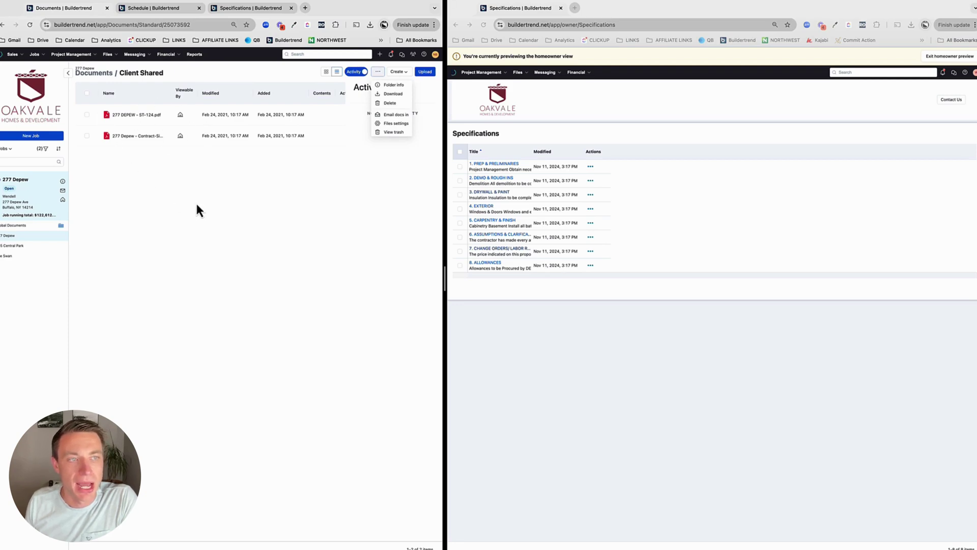
{"action": "left_click", "coordinate": [344, 173]}
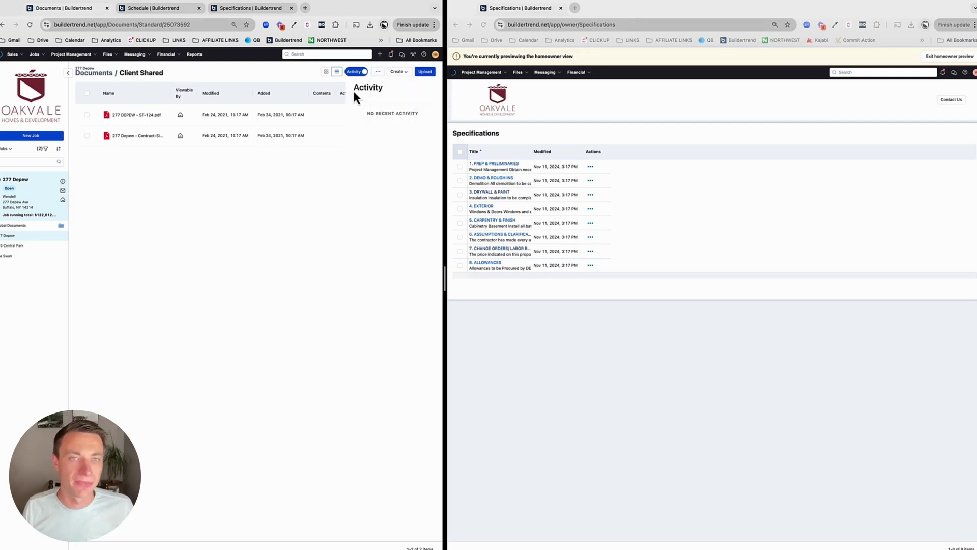
{"action": "left_click", "coordinate": [377, 72]}
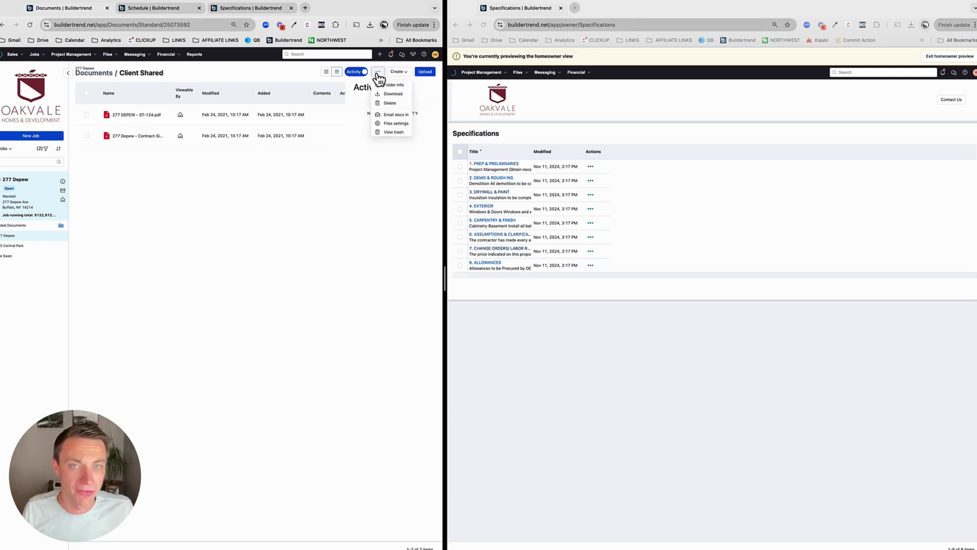
Create an Inspiration folder in Client Shared containing an Exterior Inspiration subfolder
{"action": "left_click", "coordinate": [405, 85]}
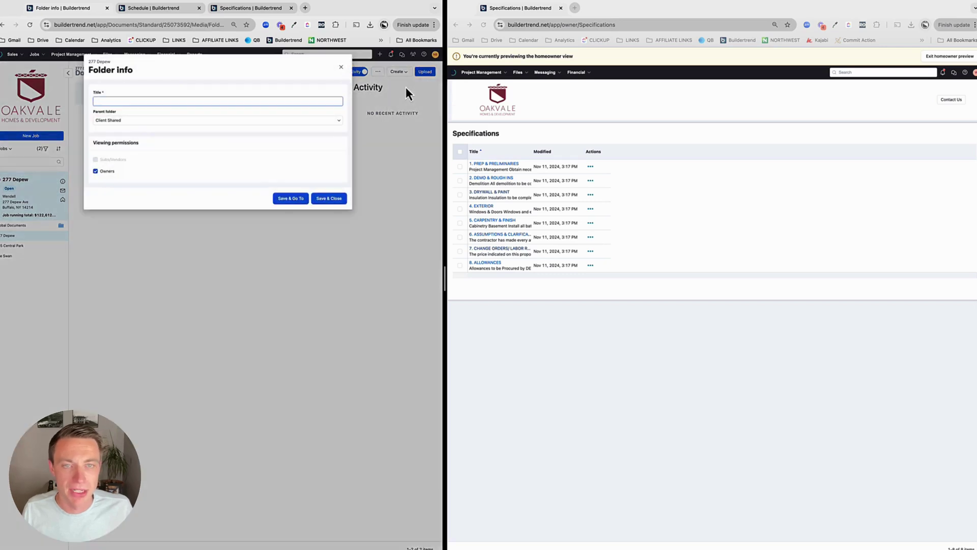
{"action": "type", "text": "Inspe"}
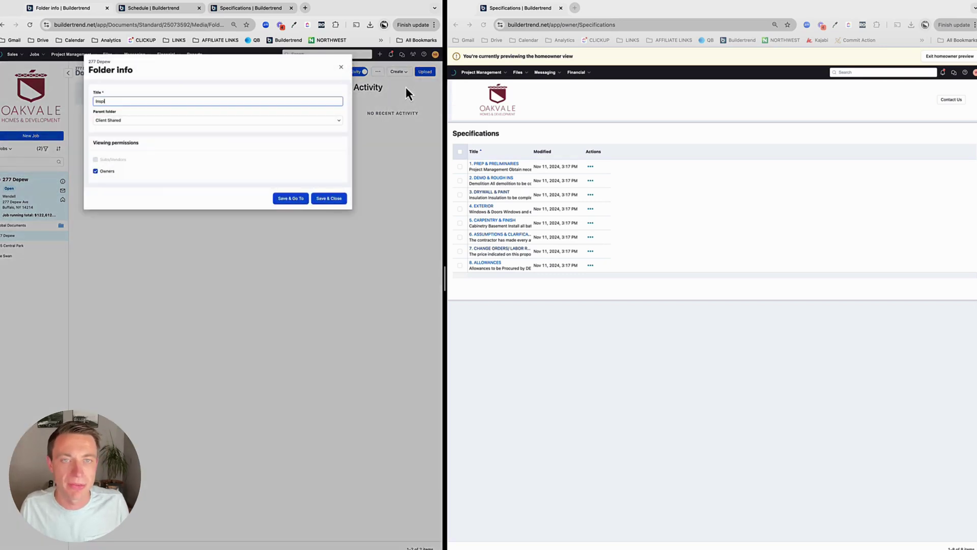
{"action": "type", "text": "ration"}
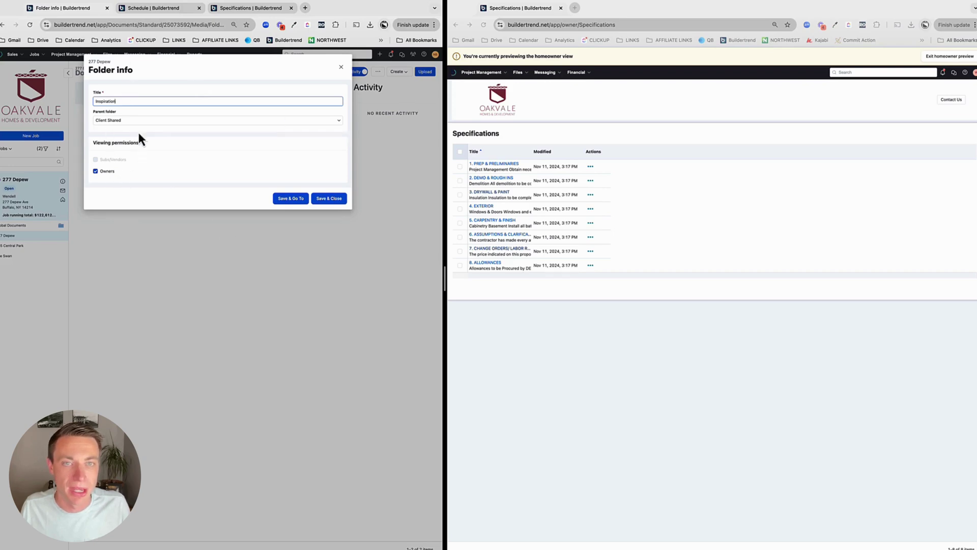
{"action": "left_click", "coordinate": [303, 202]}
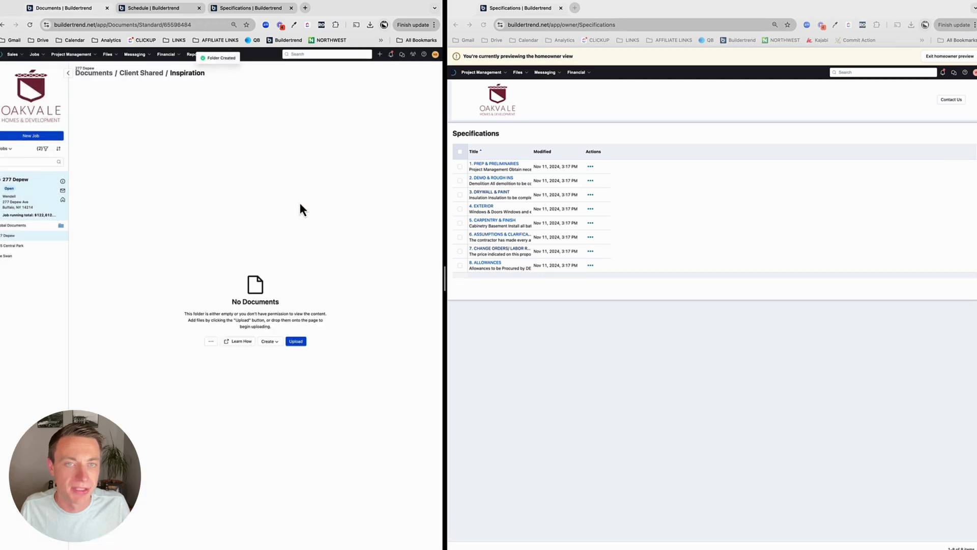
{"action": "left_click", "coordinate": [269, 342]}
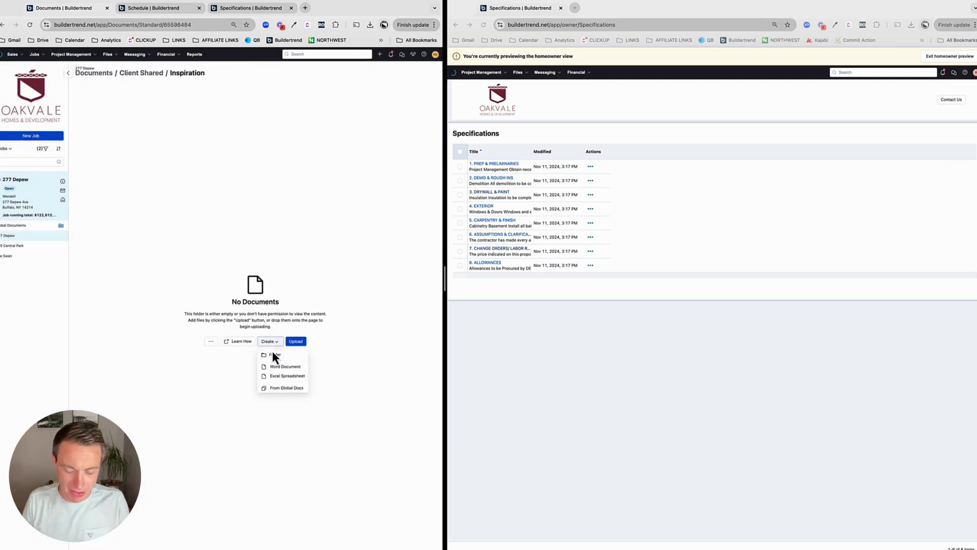
{"action": "left_click", "coordinate": [274, 355]}
{"action": "type", "text": "Exterior Inspiration"}
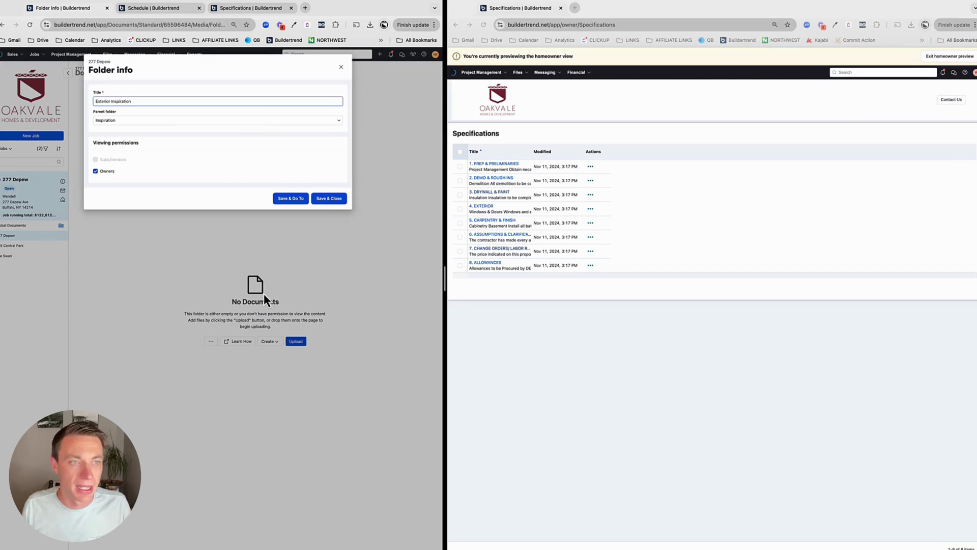
{"action": "left_click", "coordinate": [326, 199]}
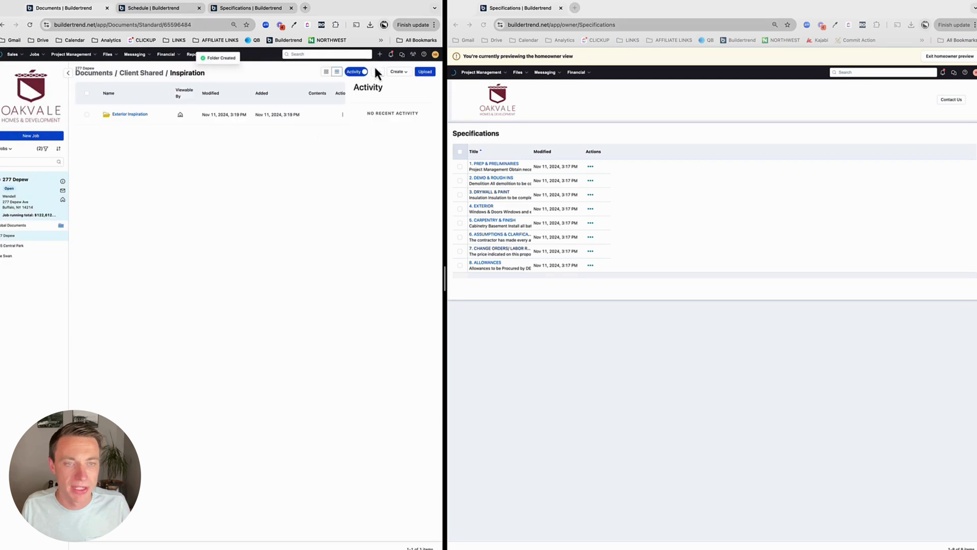
Add an owner-viewable Kitchen Inspiration subfolder, then browse back into Client Shared > Inspiration
{"action": "left_click", "coordinate": [400, 74]}
{"action": "left_click", "coordinate": [403, 97]}
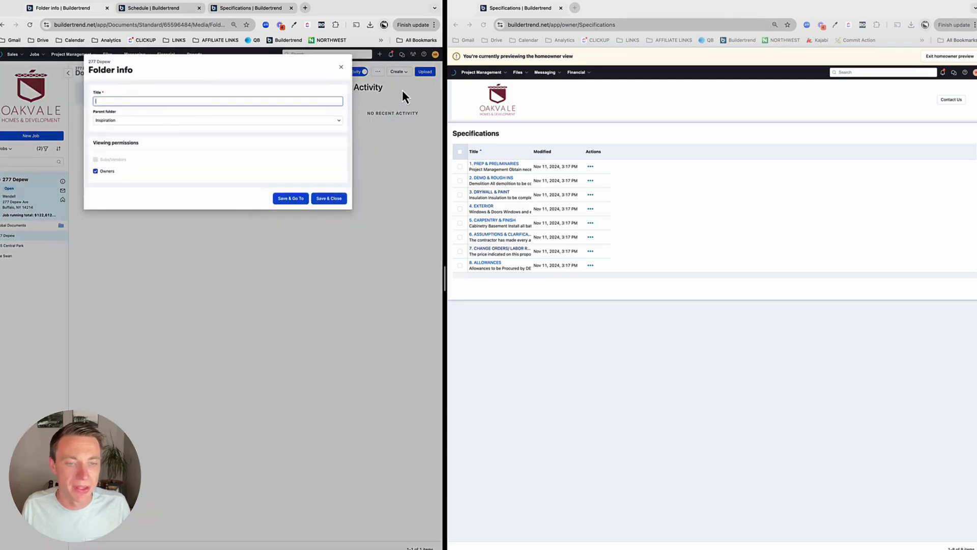
{"action": "type", "text": "Kitchen Inspiration"}
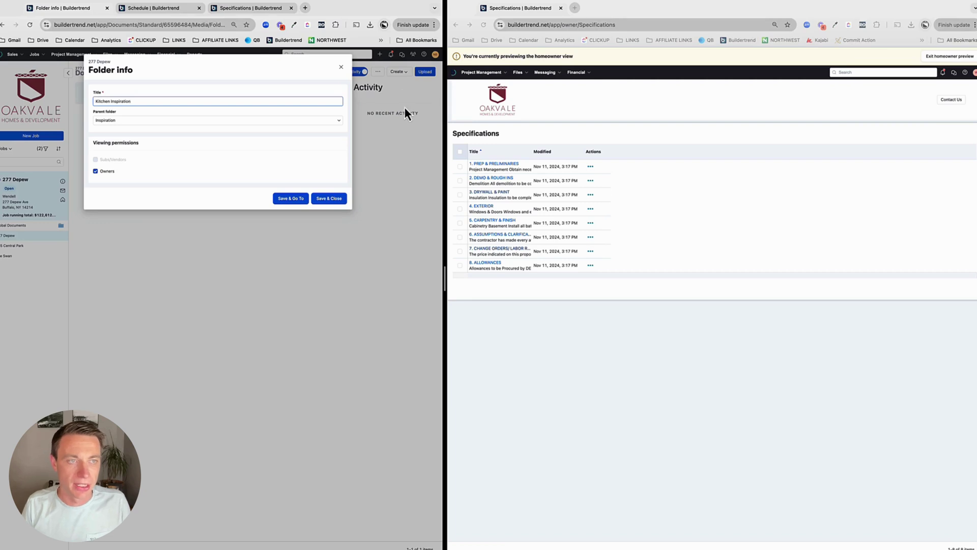
{"action": "left_click", "coordinate": [328, 198]}
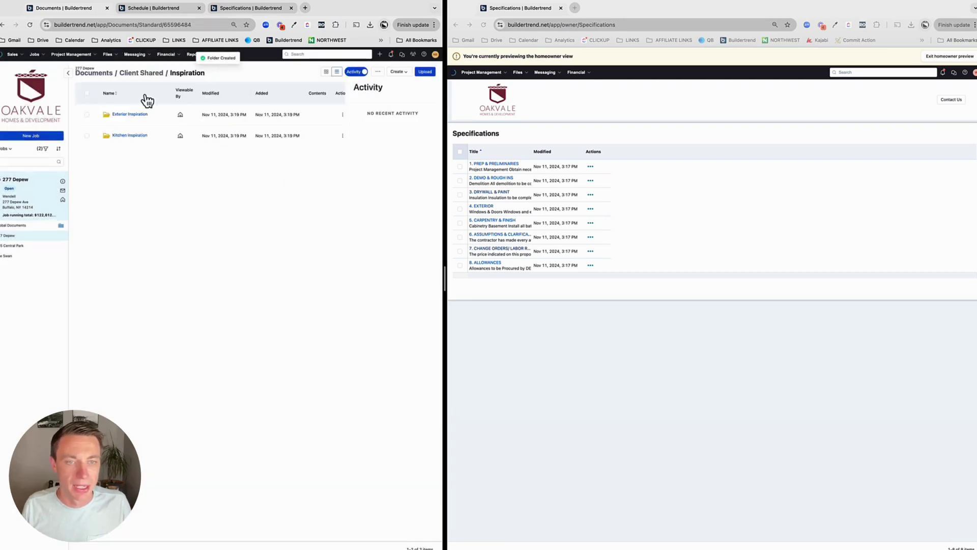
{"action": "left_click", "coordinate": [150, 73]}
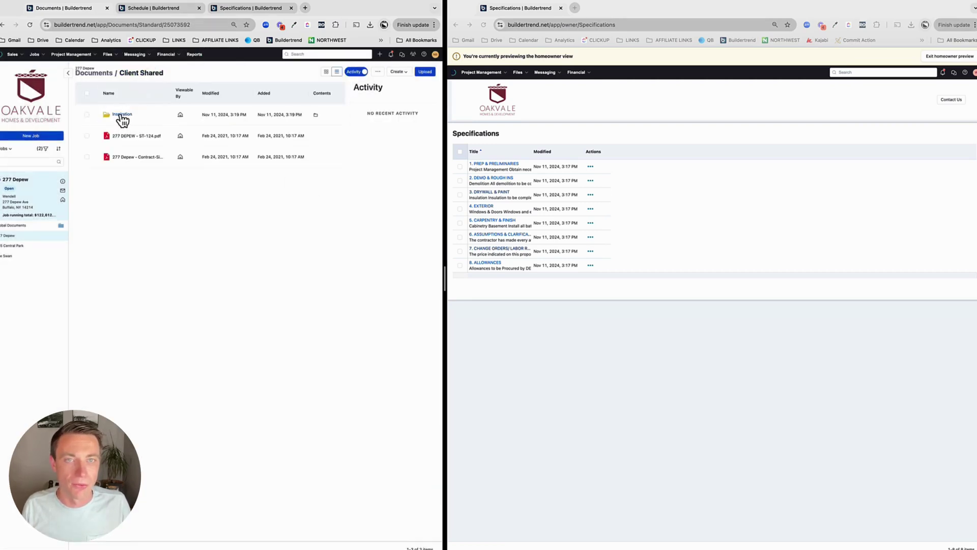
{"action": "left_click", "coordinate": [122, 115]}
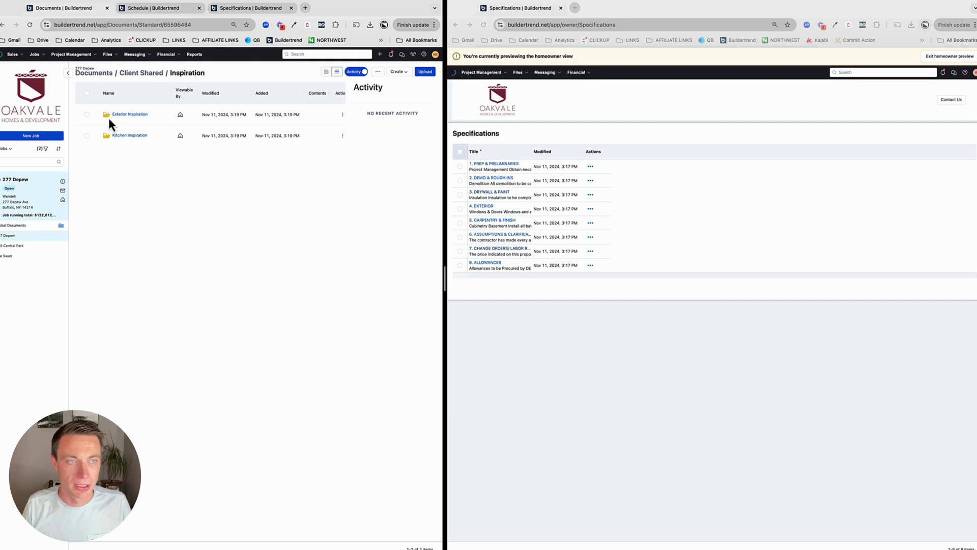
Switch from Documents to Files > Photos and open the Owner Added Photos folder
{"action": "left_click", "coordinate": [97, 73]}
{"action": "mouse_move", "coordinate": [109, 55]}
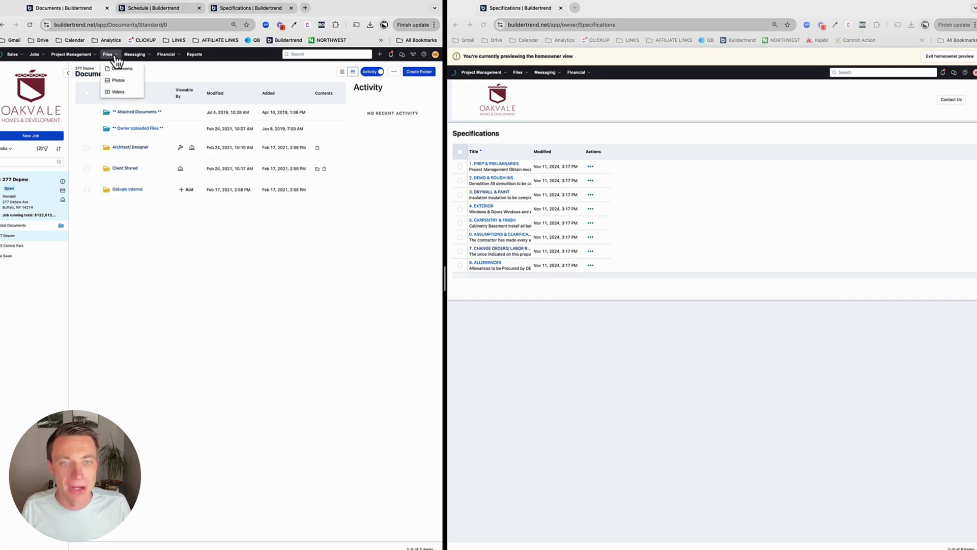
{"action": "left_click", "coordinate": [112, 82]}
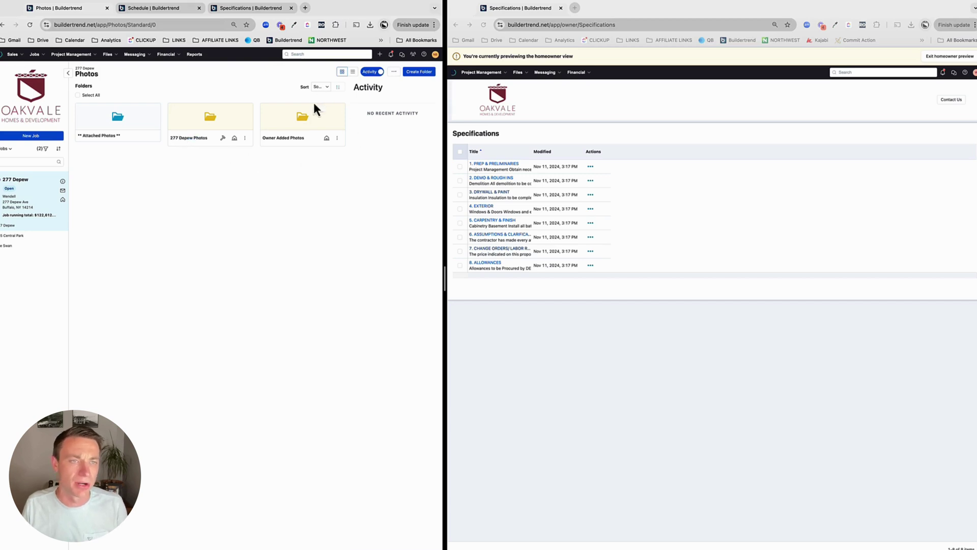
{"action": "left_click", "coordinate": [286, 143]}
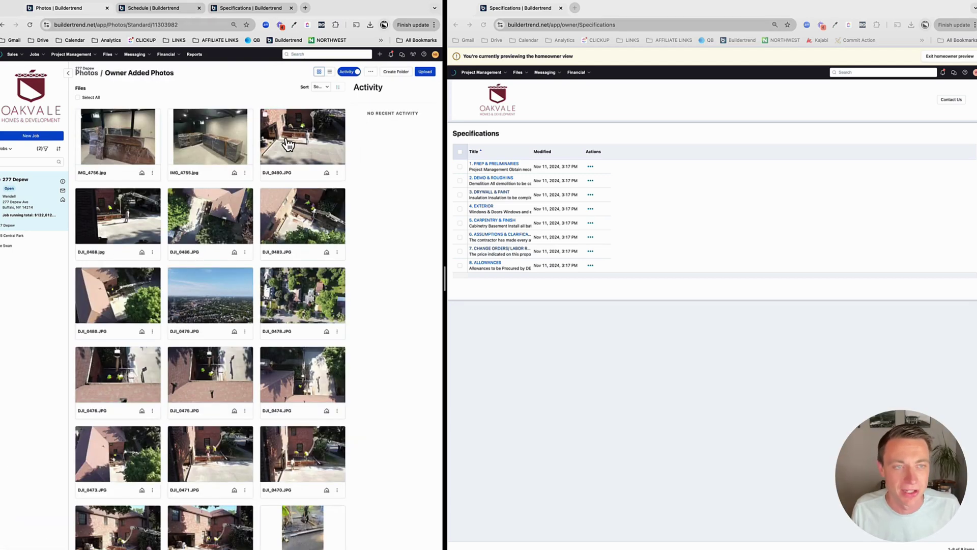
{"action": "left_click", "coordinate": [567, 359]}
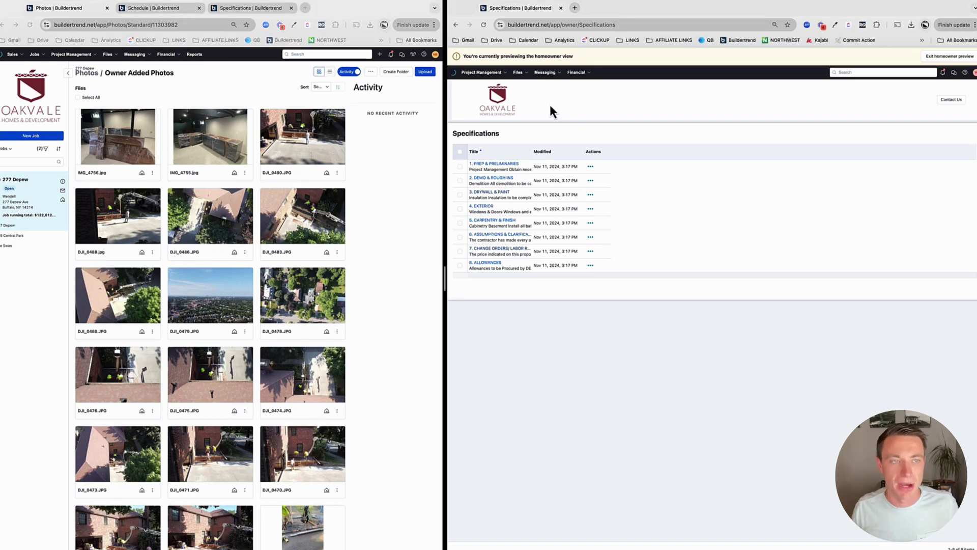
In the homeowner preview, browse Documents > Client Shared > Inspiration and peek into Exterior Inspiration
{"action": "left_click", "coordinate": [522, 72]}
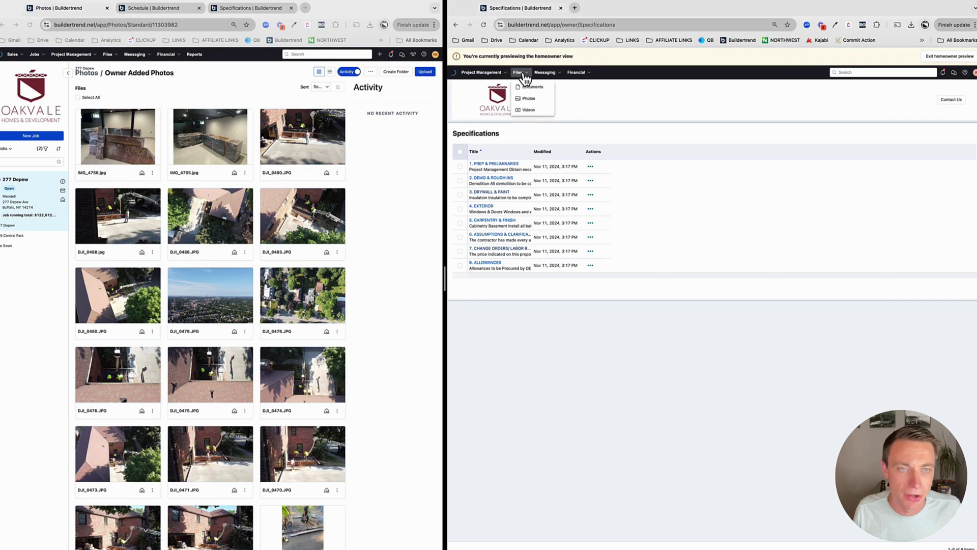
{"action": "left_click", "coordinate": [532, 87]}
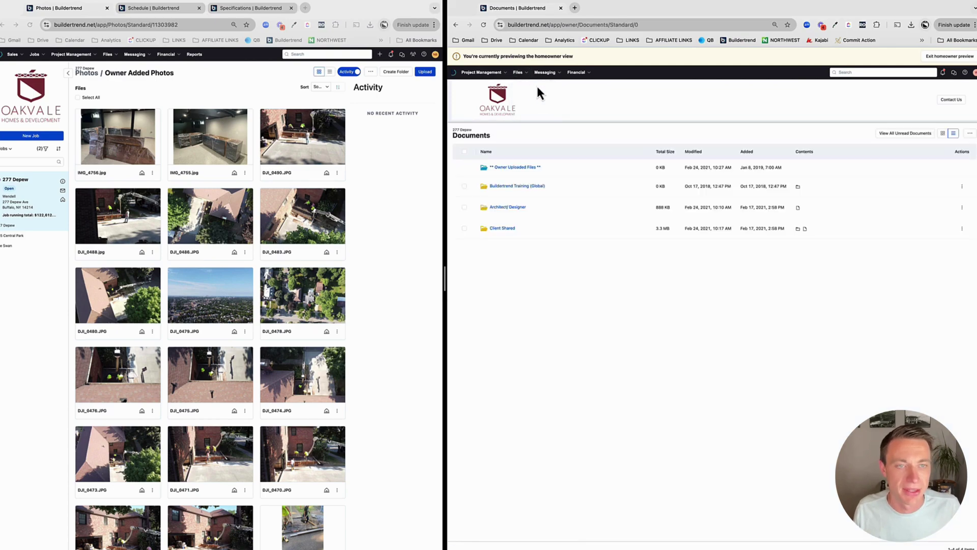
{"action": "left_click", "coordinate": [506, 230]}
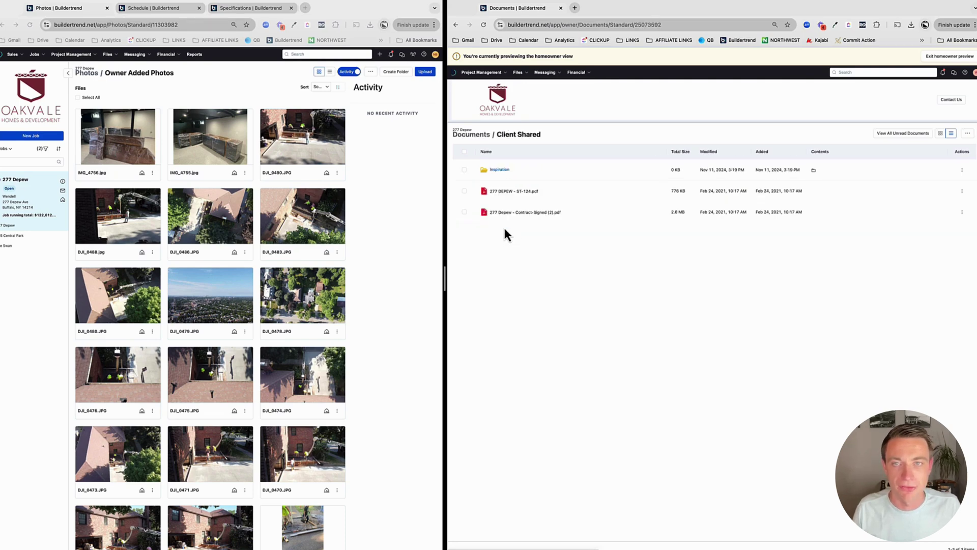
{"action": "left_click", "coordinate": [502, 170]}
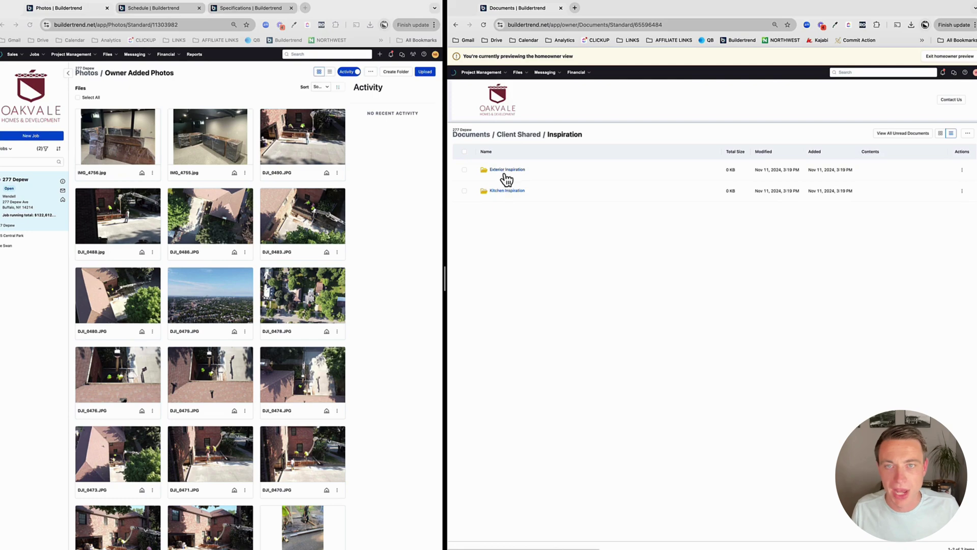
{"action": "left_click", "coordinate": [504, 171]}
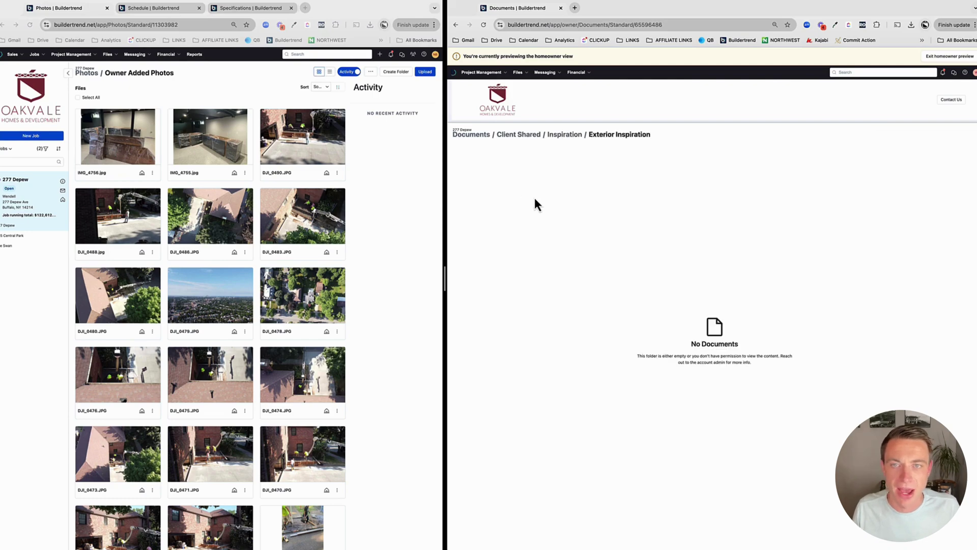
{"action": "left_click", "coordinate": [456, 26]}
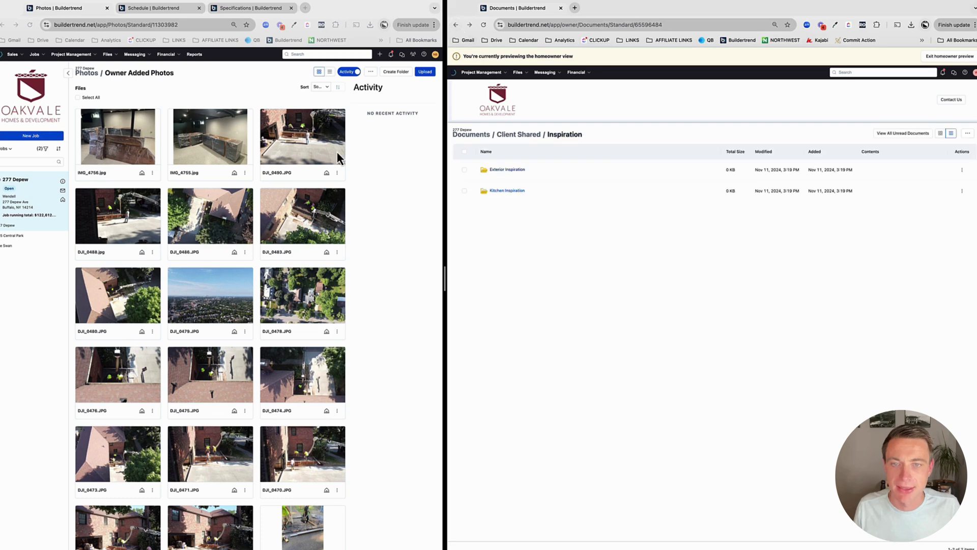
In the builder window, open Files > Documents > Client Shared > Inspiration
{"action": "left_click", "coordinate": [109, 54]}
{"action": "left_click", "coordinate": [111, 69]}
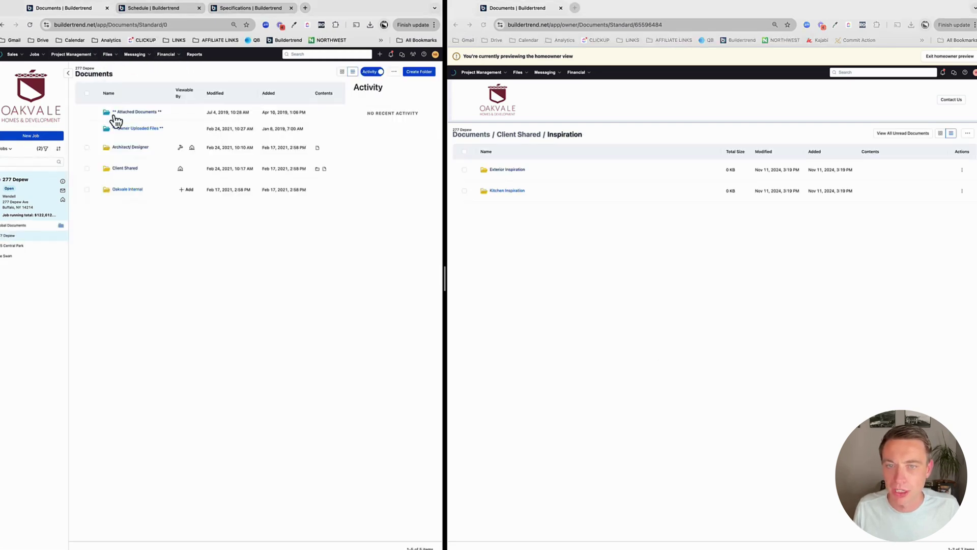
{"action": "left_click", "coordinate": [126, 170]}
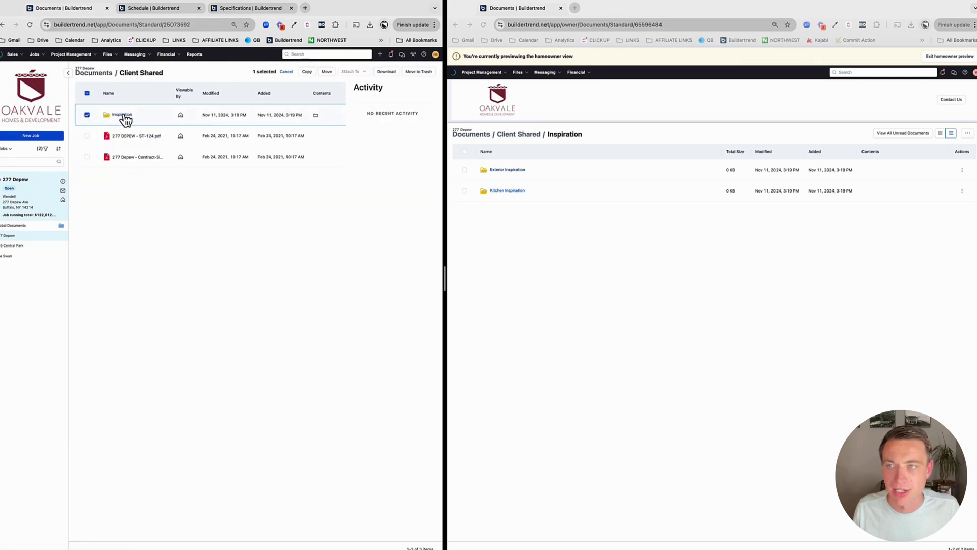
{"action": "left_click", "coordinate": [127, 115]}
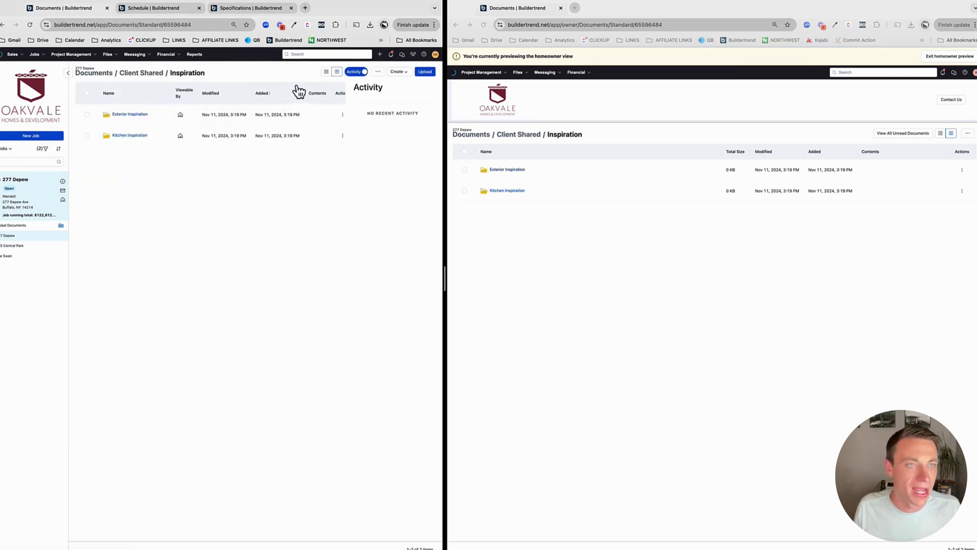
View the Inspiration folder's info from its '...' menu
{"action": "left_click", "coordinate": [378, 73]}
{"action": "left_click", "coordinate": [389, 86]}
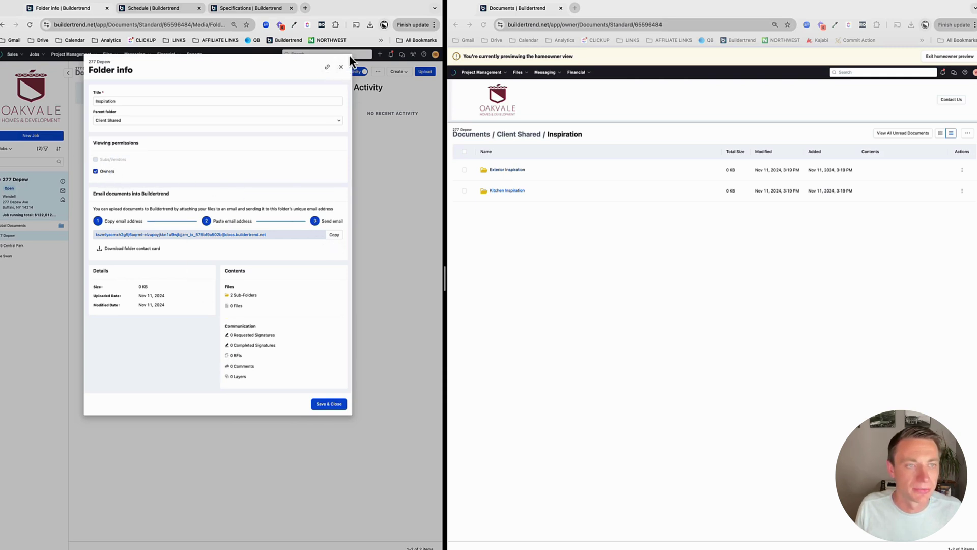
{"action": "left_click", "coordinate": [341, 67]}
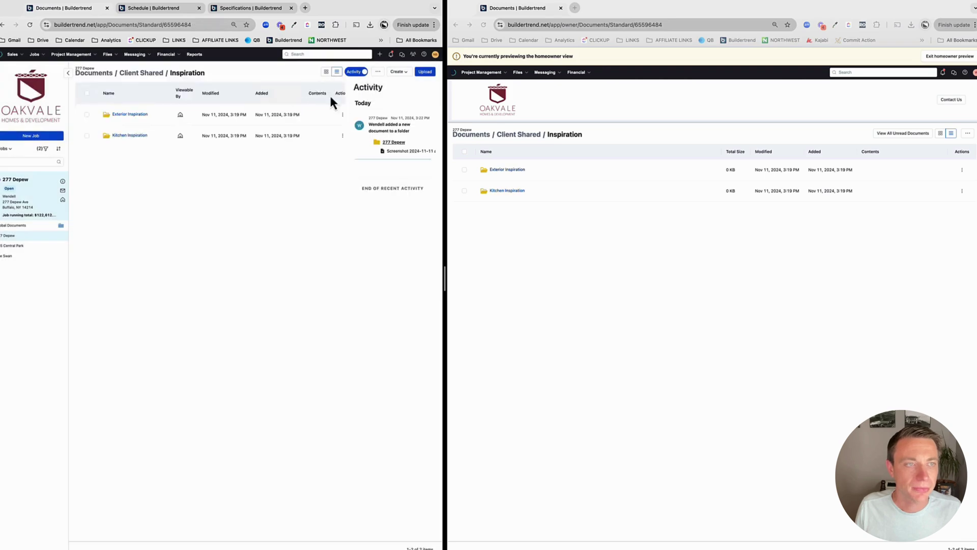
{"action": "left_click", "coordinate": [377, 72]}
{"action": "left_click", "coordinate": [395, 86]}
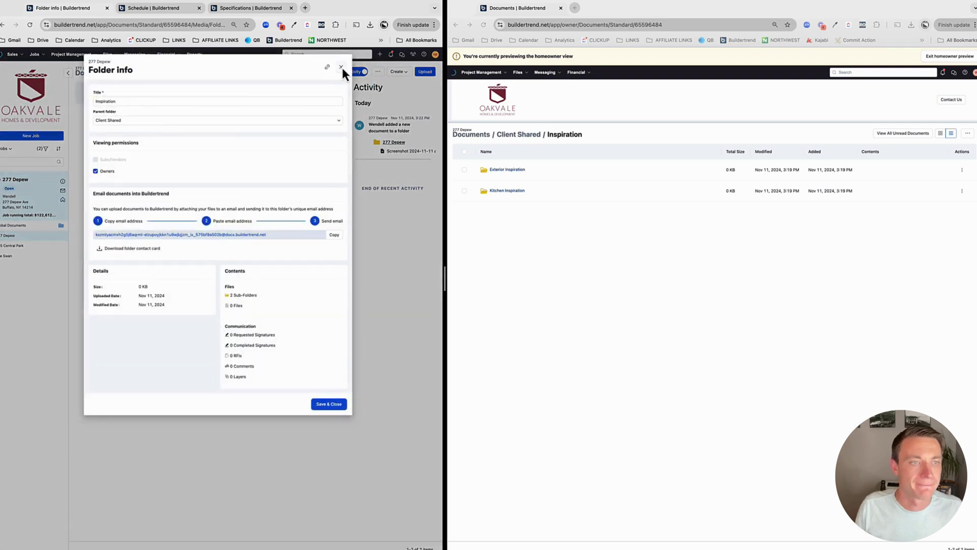
{"action": "left_click", "coordinate": [340, 67]}
Open the default file folder settings and save them
{"action": "left_click", "coordinate": [378, 71]}
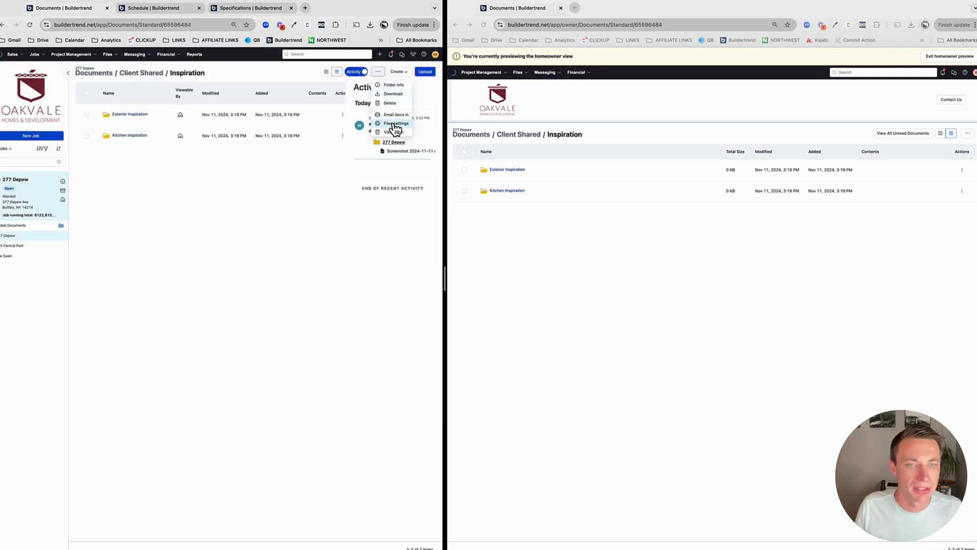
{"action": "left_click", "coordinate": [393, 123]}
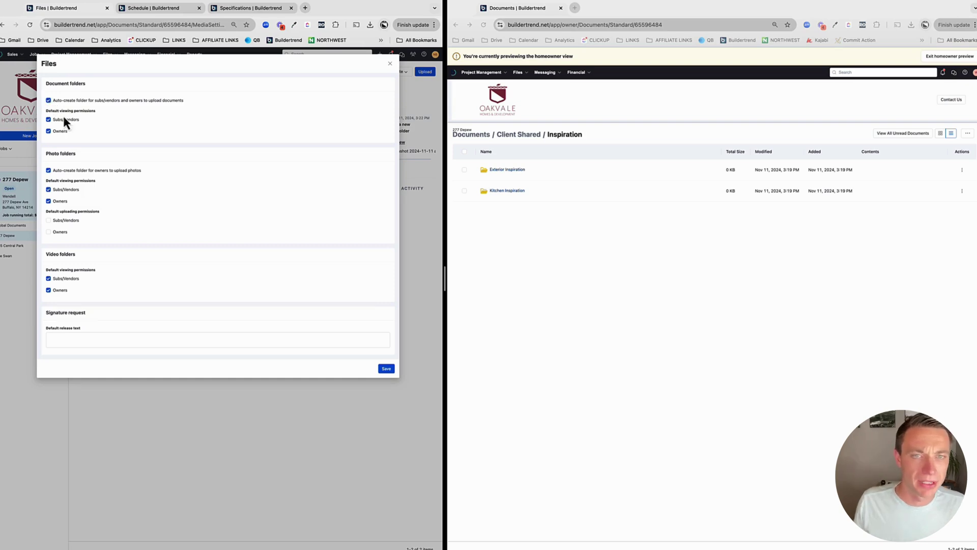
{"action": "left_click", "coordinate": [386, 371]}
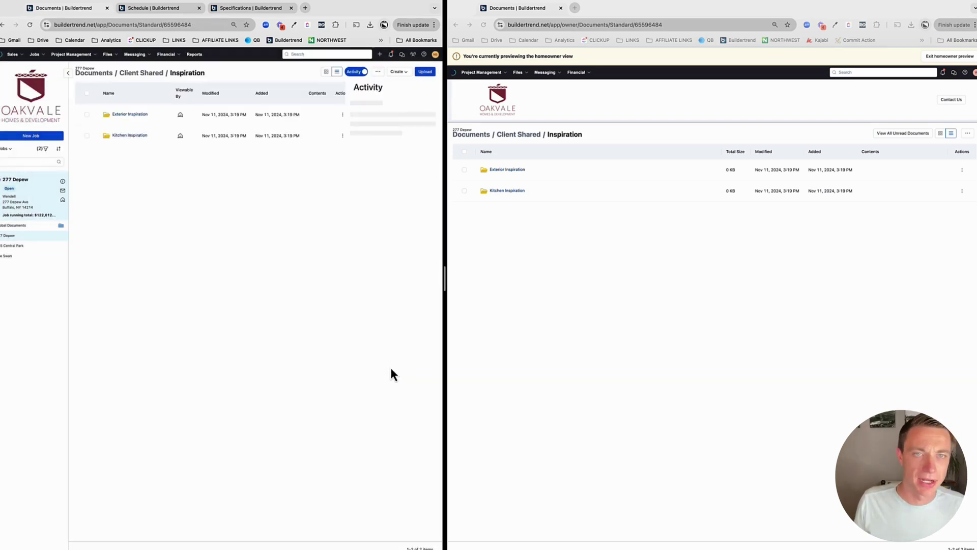
Return both the builder window and the homeowner preview to the top-level Documents list
{"action": "left_click", "coordinate": [95, 74]}
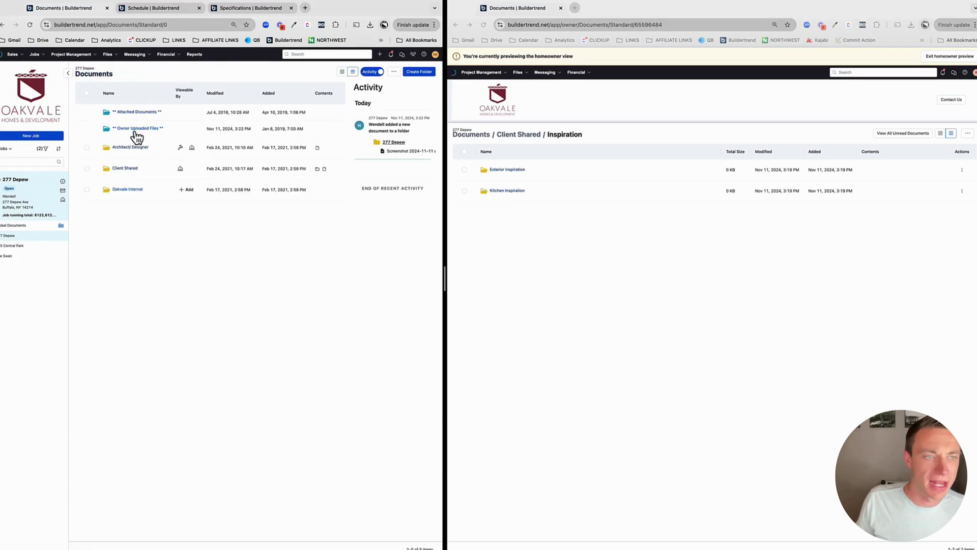
{"action": "left_click", "coordinate": [571, 285]}
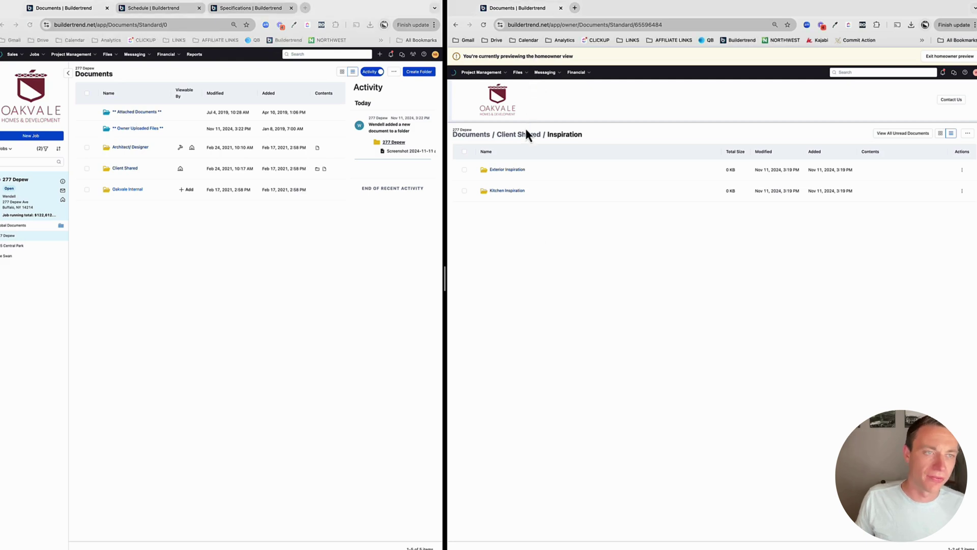
{"action": "left_click", "coordinate": [518, 73]}
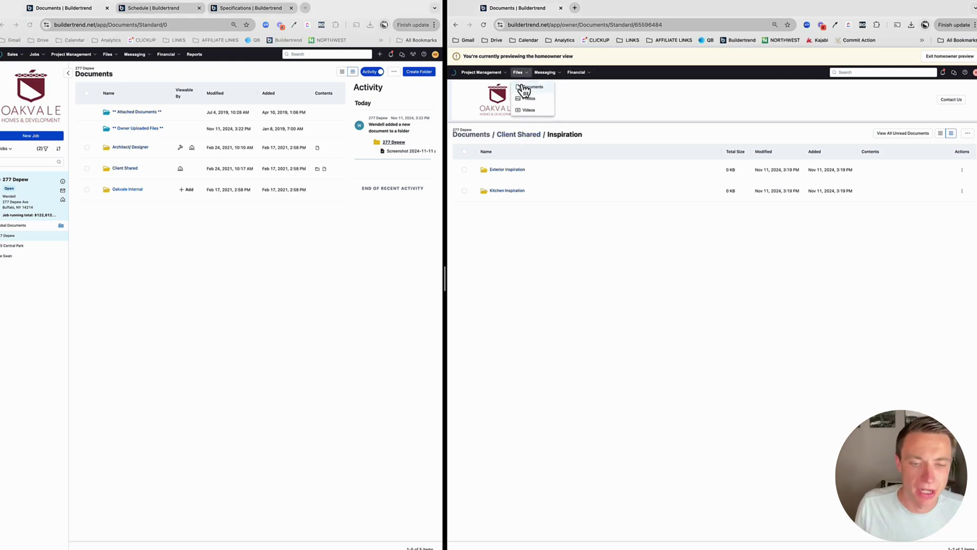
{"action": "left_click", "coordinate": [529, 87]}
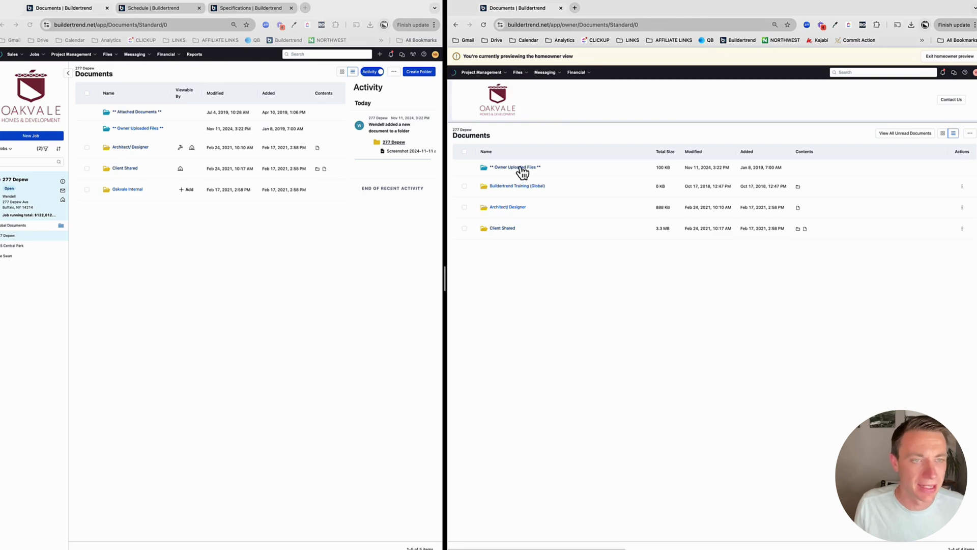
Open Owner Uploaded Files in the homeowner preview and Client Shared in the builder window
{"action": "left_click", "coordinate": [519, 168]}
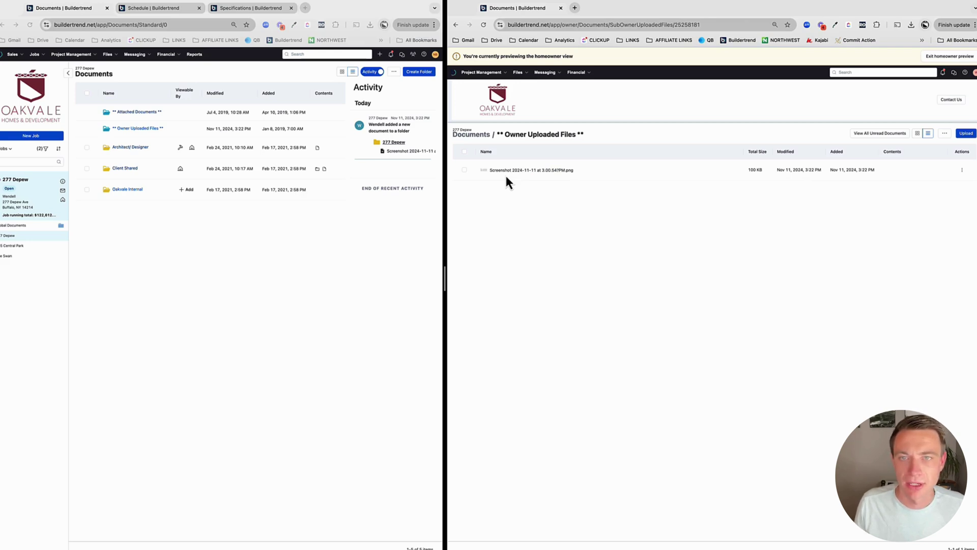
{"action": "left_click", "coordinate": [121, 171]}
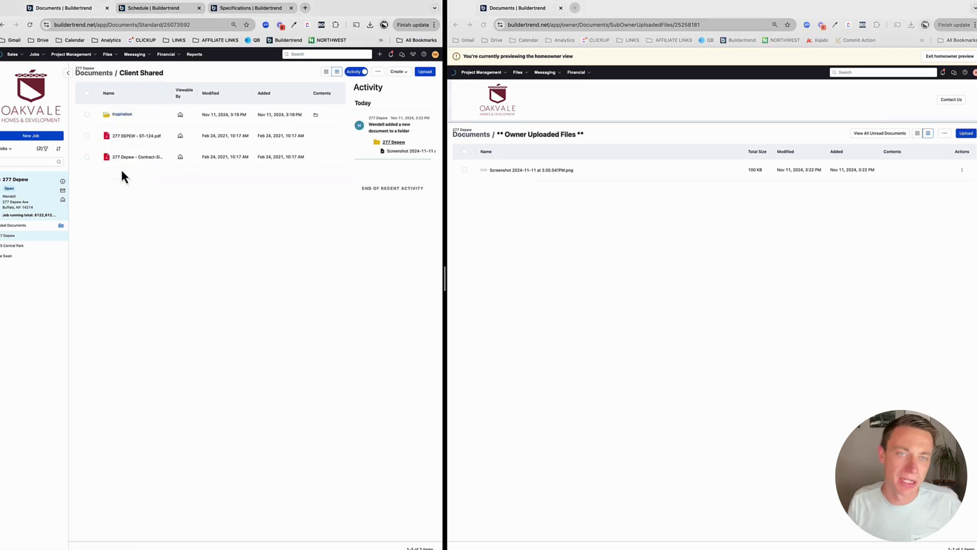